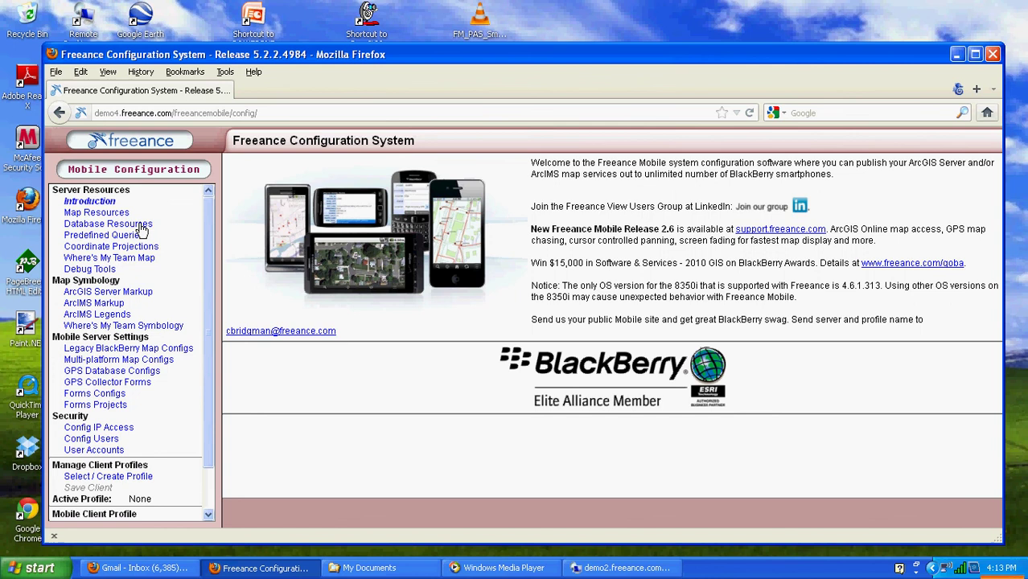
- Open a blank Add Database Resource form from the Database Resources list
{"action": "left_click", "coordinate": [142, 226]}
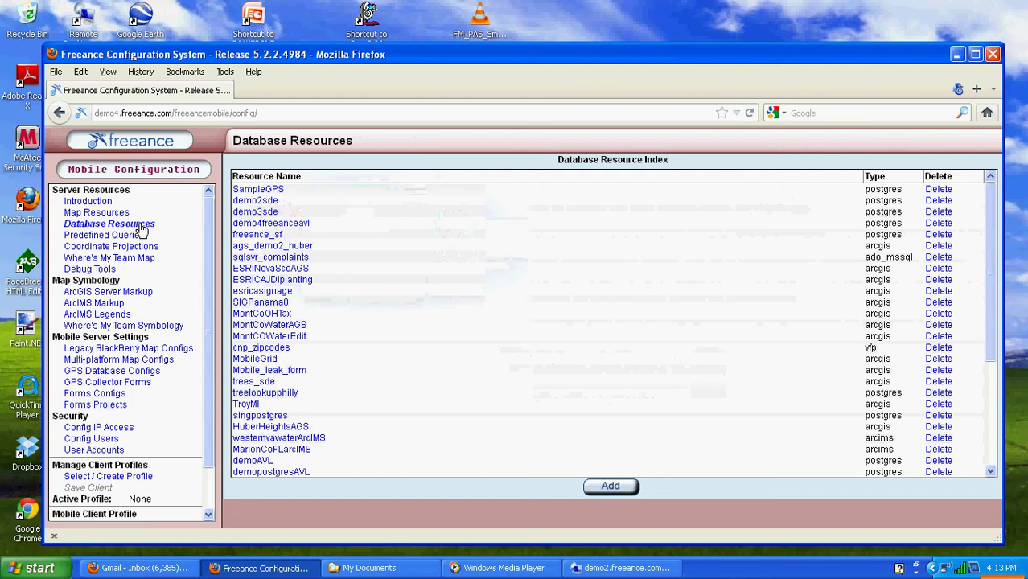
{"action": "left_click", "coordinate": [605, 487]}
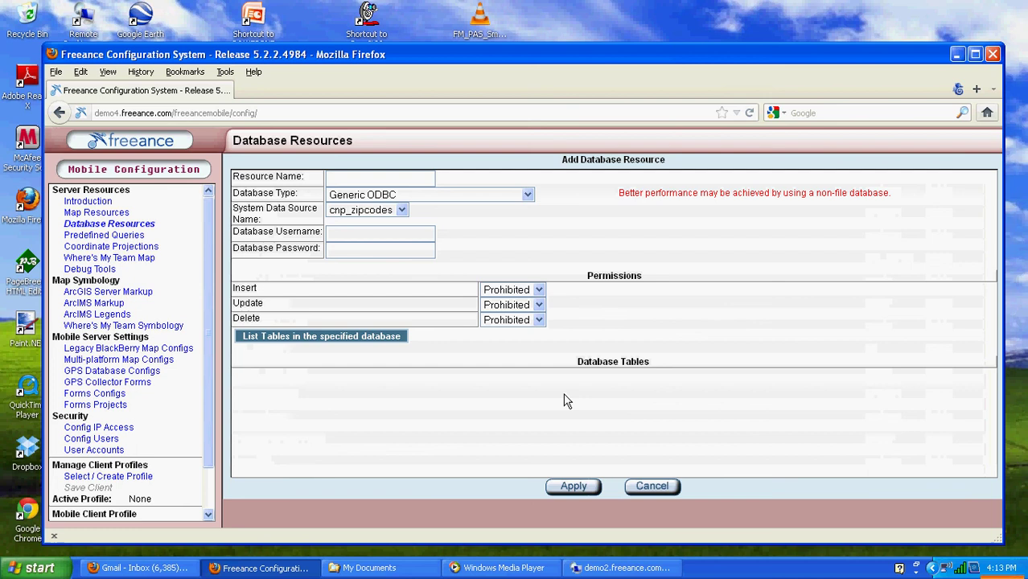
- Clear the REST API cache from the remote server's Clear Cache Options admin page
{"action": "left_click", "coordinate": [603, 568]}
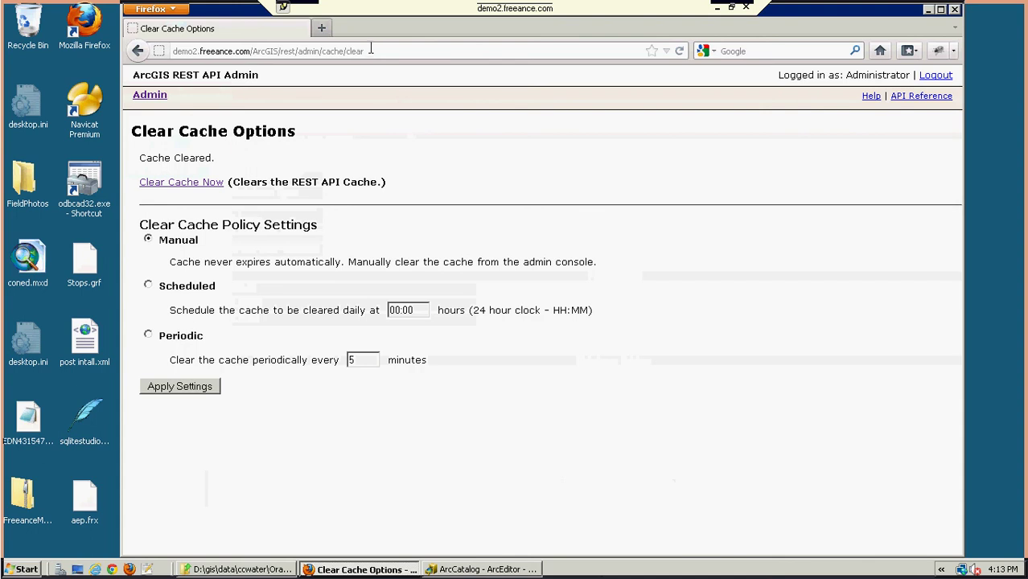
{"action": "left_click", "coordinate": [371, 50]}
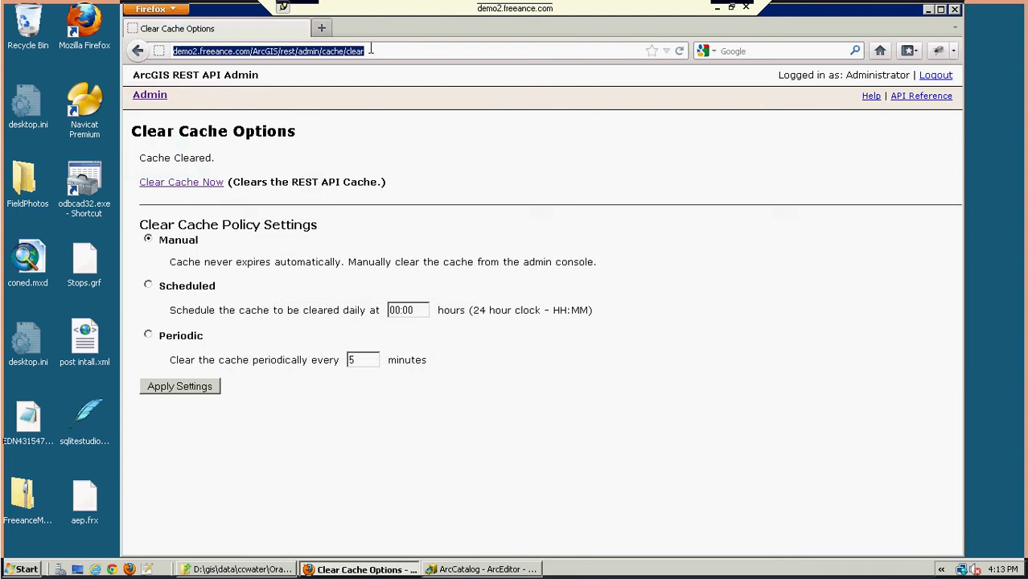
{"action": "left_click", "coordinate": [180, 185]}
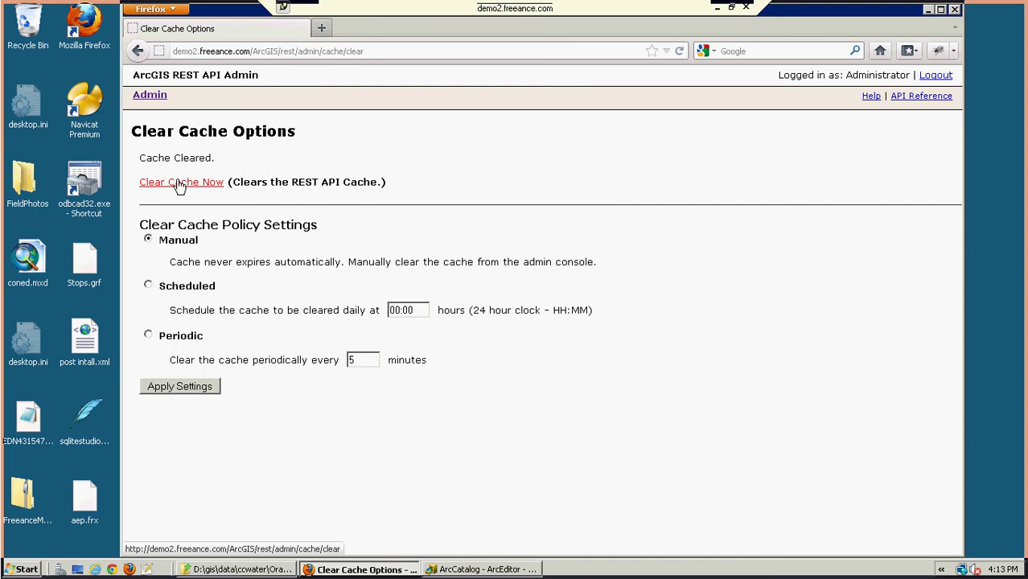
- Make the resource an ArcGIS Server at address 10.131.0.15 and connect to load its services
{"action": "left_click", "coordinate": [718, 9]}
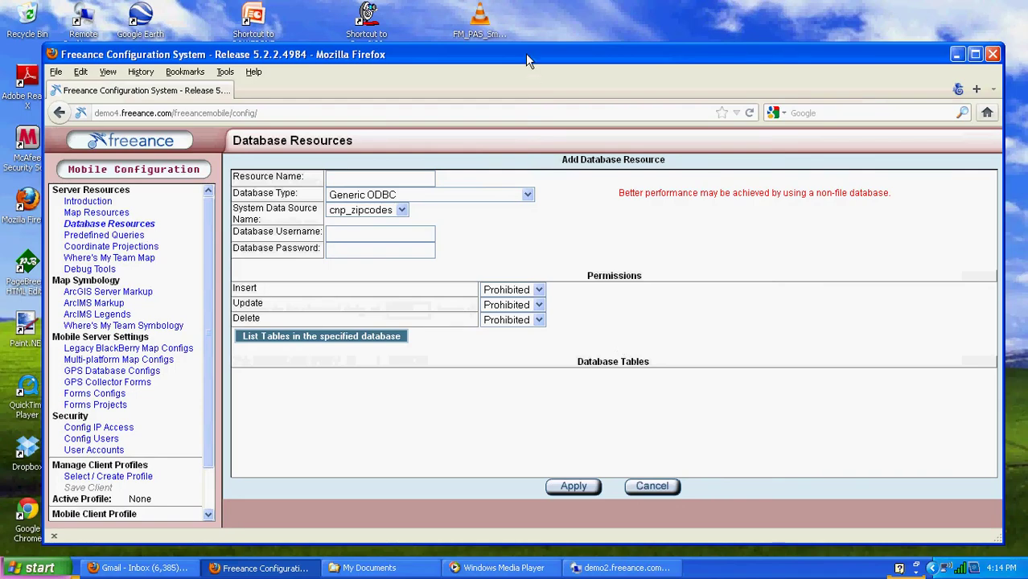
{"action": "left_click_drag", "start_coordinate": [525, 53], "coordinate": [516, 24]}
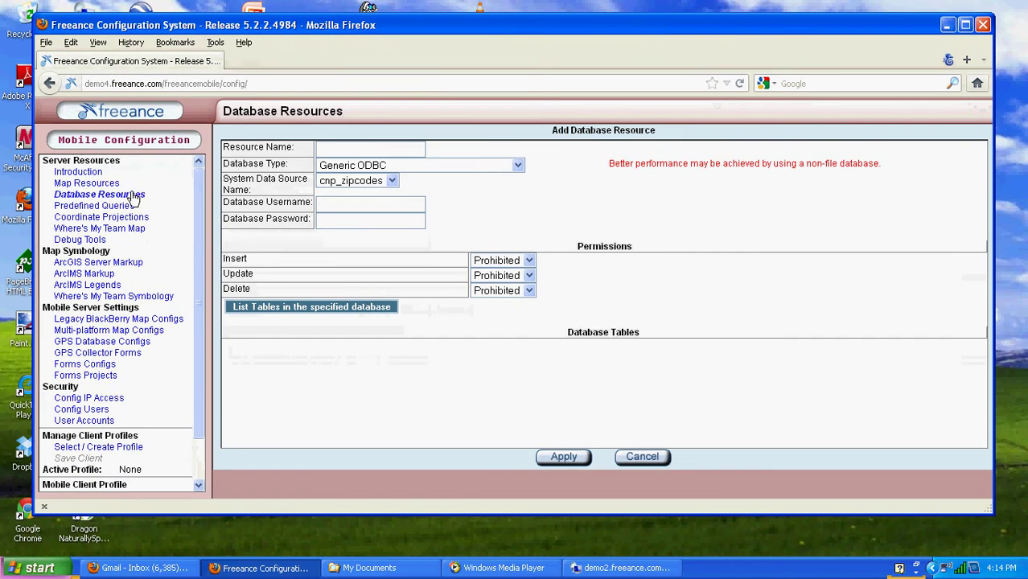
{"action": "left_click", "coordinate": [463, 167]}
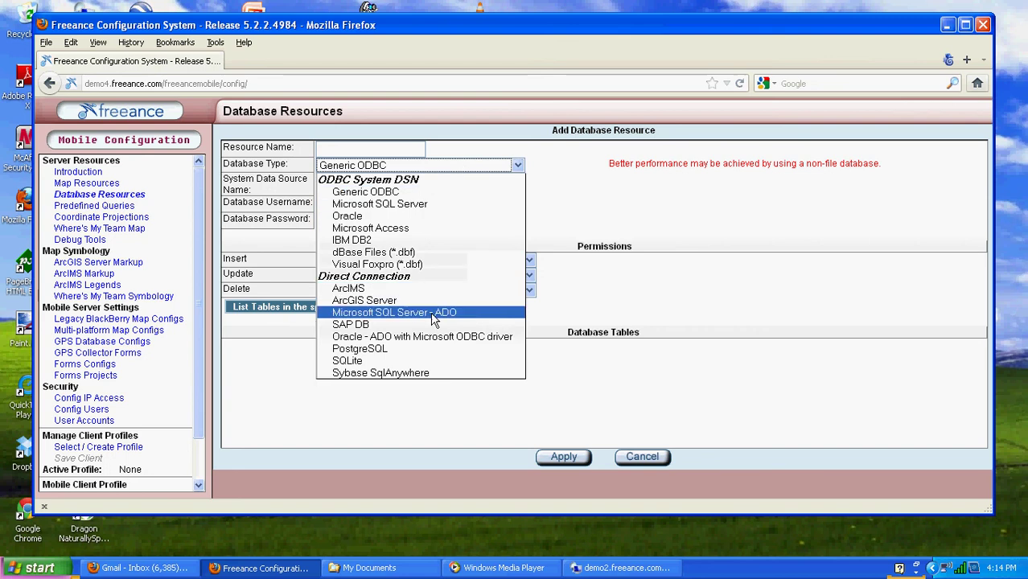
{"action": "left_click", "coordinate": [407, 301]}
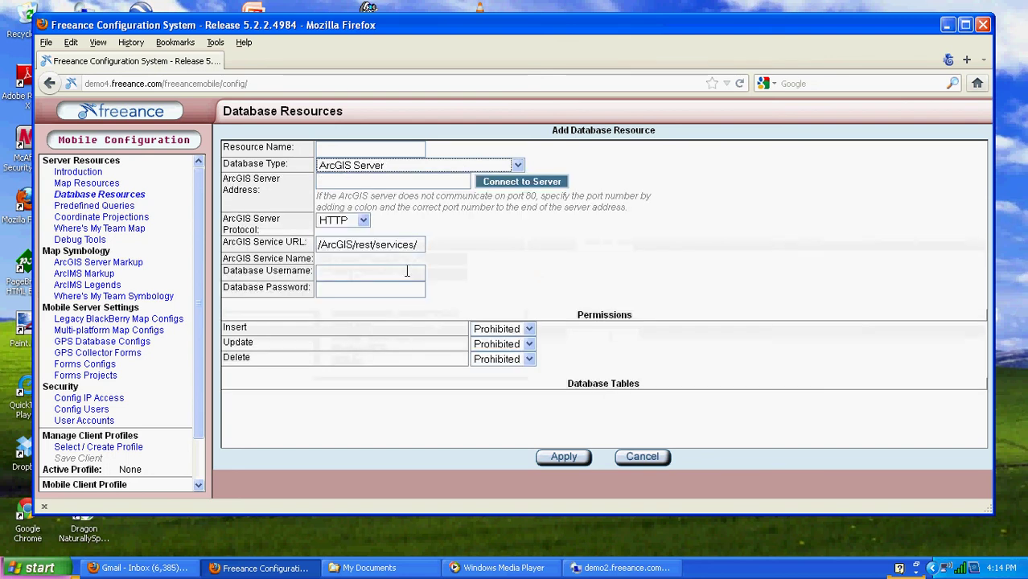
{"action": "left_click", "coordinate": [400, 181]}
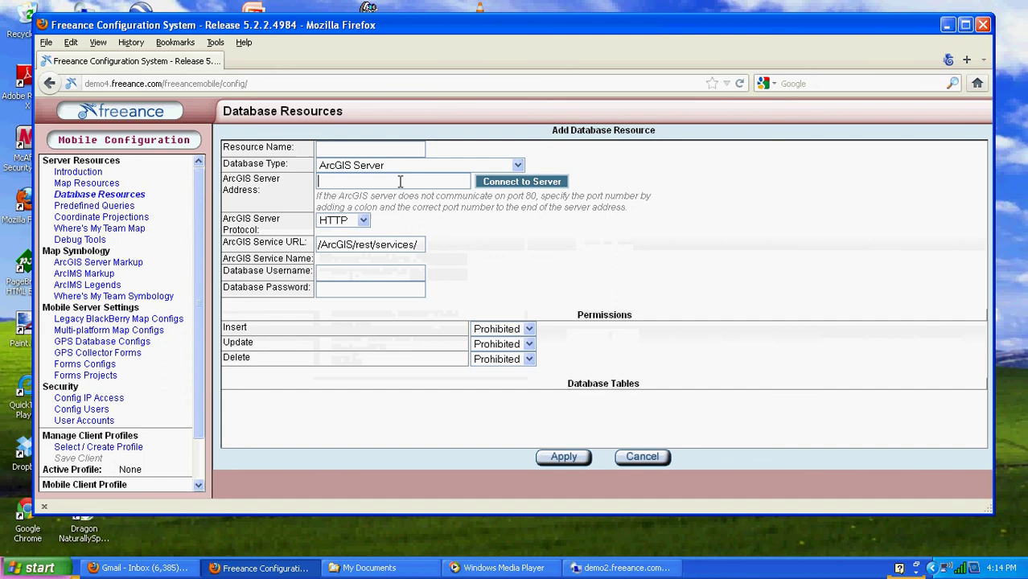
{"action": "type", "text": "10.131"}
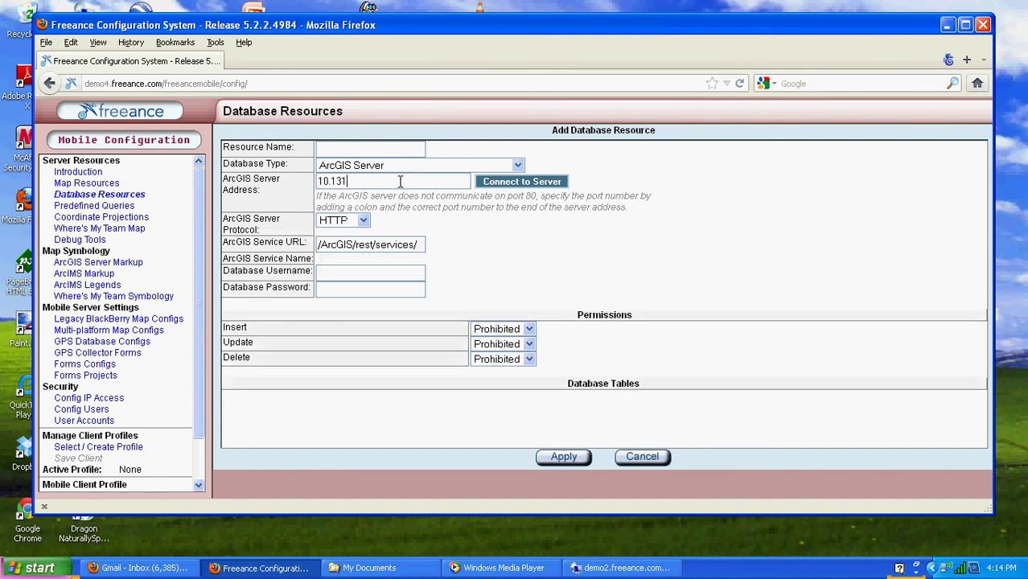
{"action": "type", "text": ".0.15"}
{"action": "left_click", "coordinate": [504, 184]}
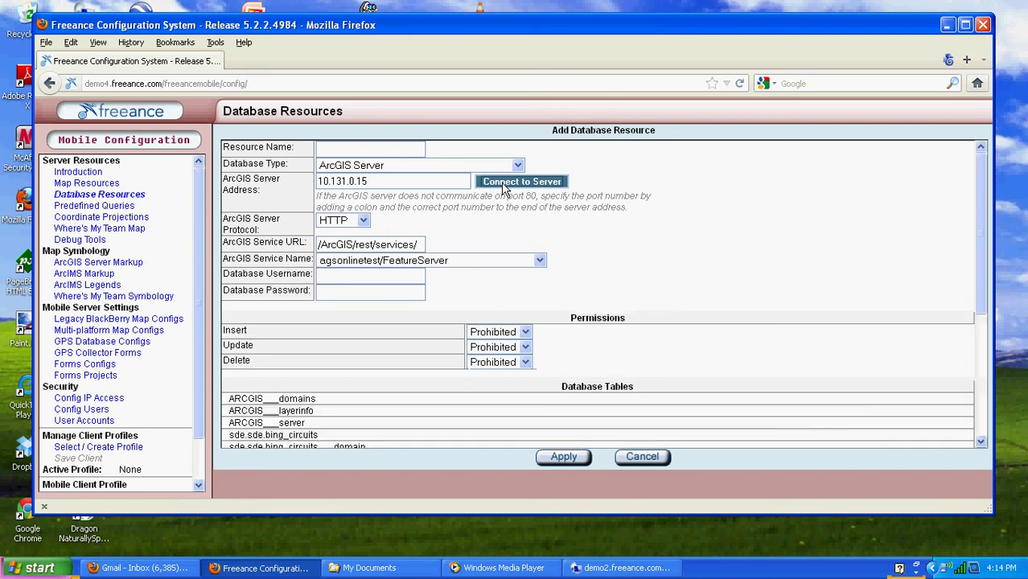
- Select PGpondInspectionSDE/FeatureServer as the ArcGIS Service Name
{"action": "left_click", "coordinate": [488, 260]}
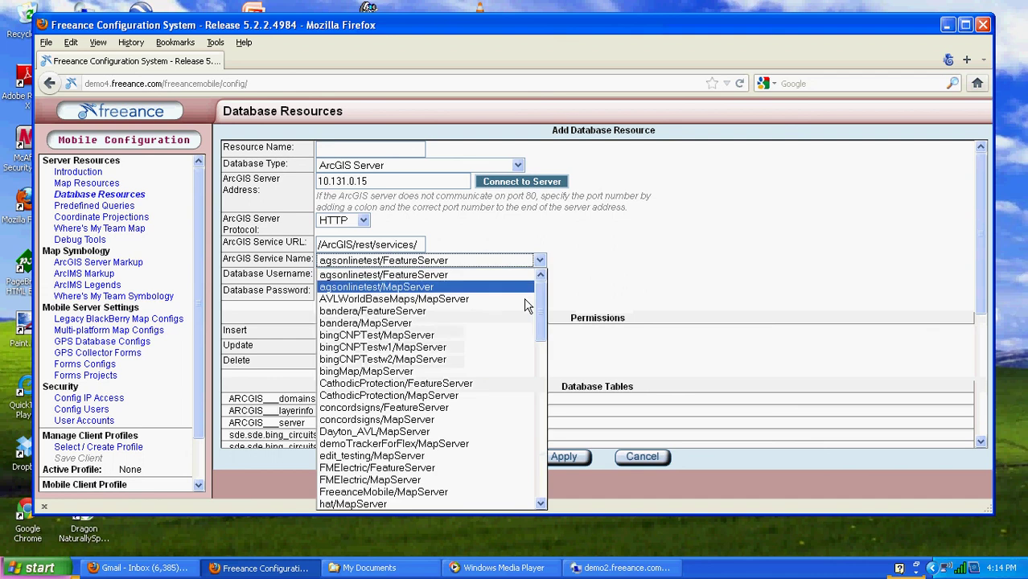
{"action": "left_click_drag", "start_coordinate": [541, 312], "coordinate": [541, 426]}
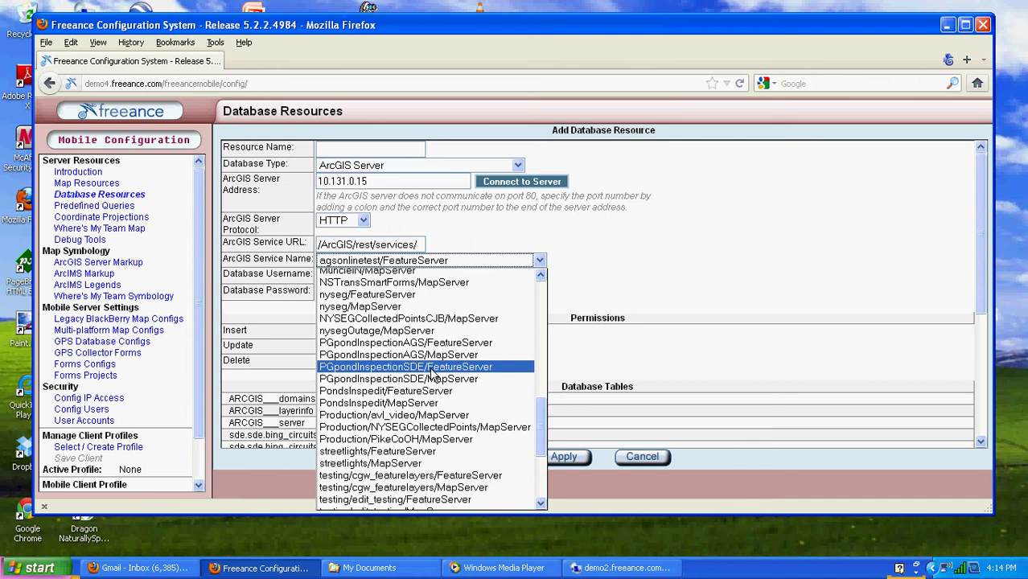
{"action": "left_click", "coordinate": [429, 367]}
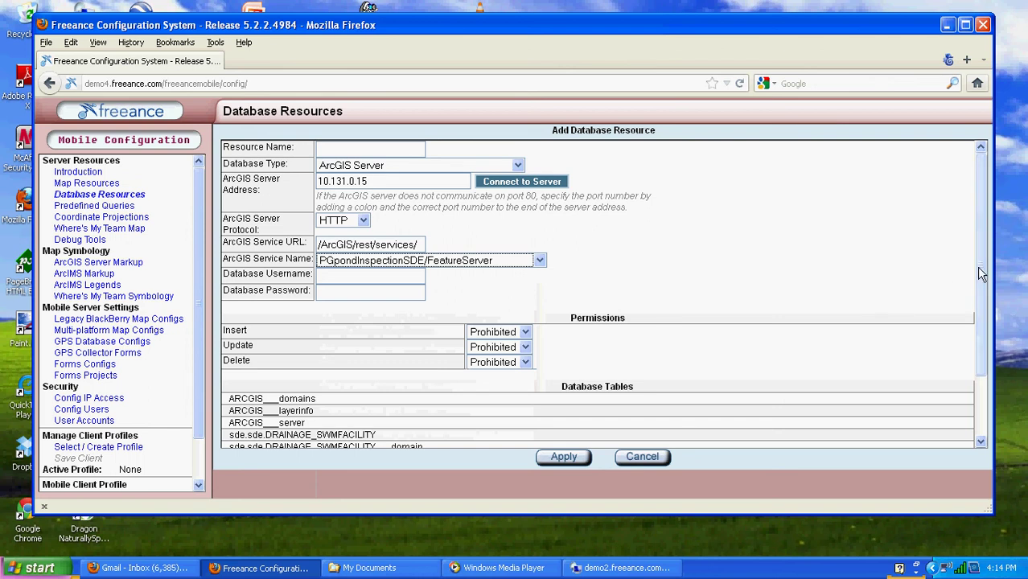
- Name the resource pgPondinspectionSDE
{"action": "left_click", "coordinate": [375, 149]}
{"action": "type", "text": "p"}
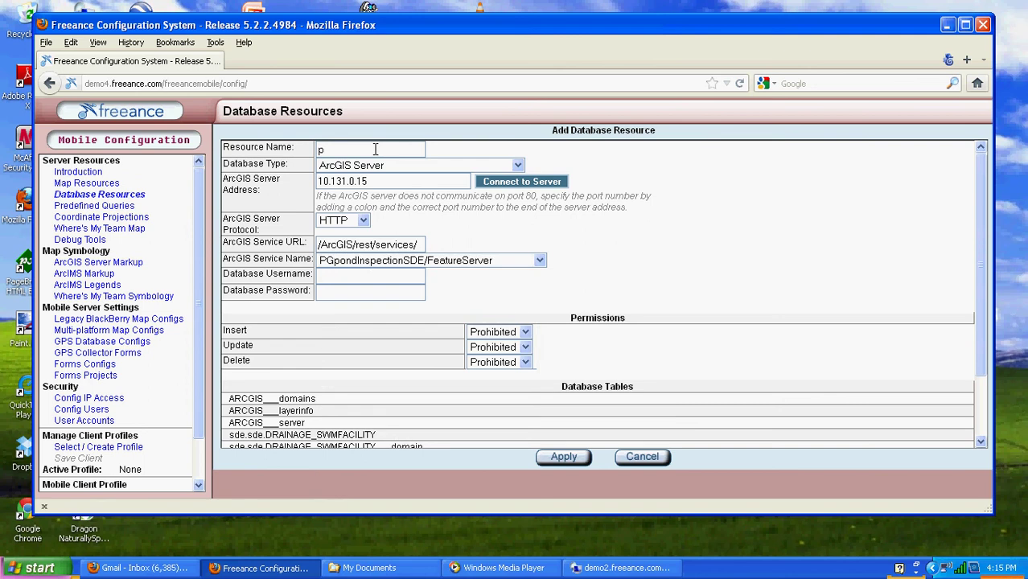
{"action": "type", "text": "ginspct"}
{"action": "key", "text": "BackSpace"}
{"action": "key", "text": "BackSpace"}
{"action": "type", "text": "ectionSDE"}
{"action": "left_click", "coordinate": [329, 149]}
{"action": "type", "text": "Pond"}
- Set Insert, Update and Delete permissions to Allowed and apply the new pond resource
{"action": "left_click", "coordinate": [525, 332]}
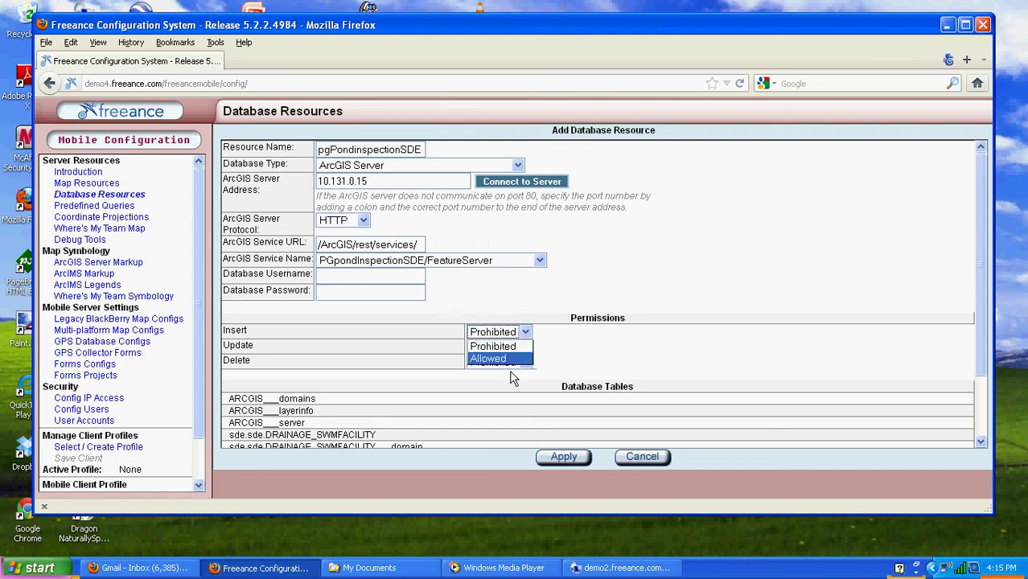
{"action": "left_click", "coordinate": [513, 358]}
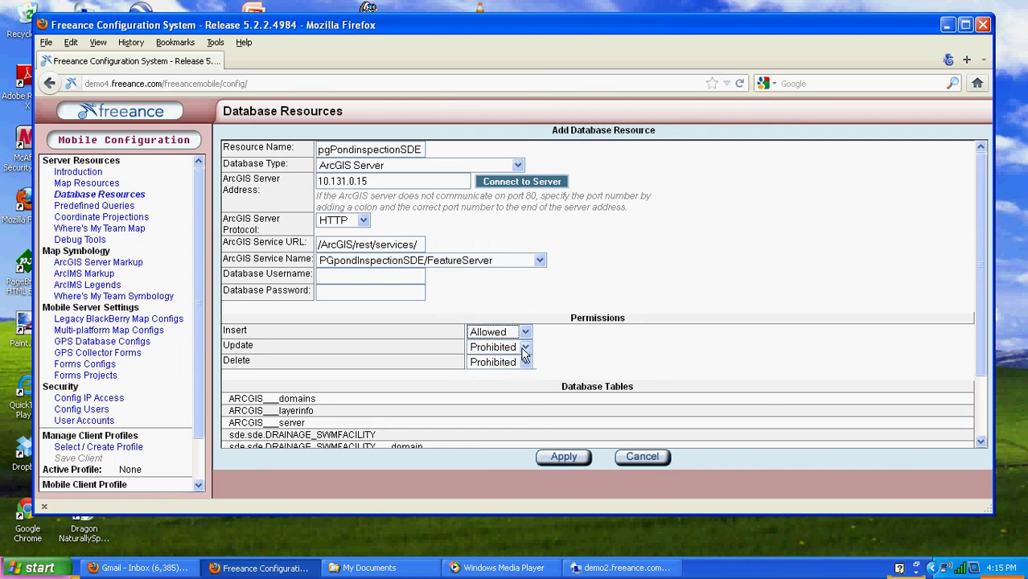
{"action": "left_click", "coordinate": [524, 346]}
{"action": "left_click", "coordinate": [493, 374]}
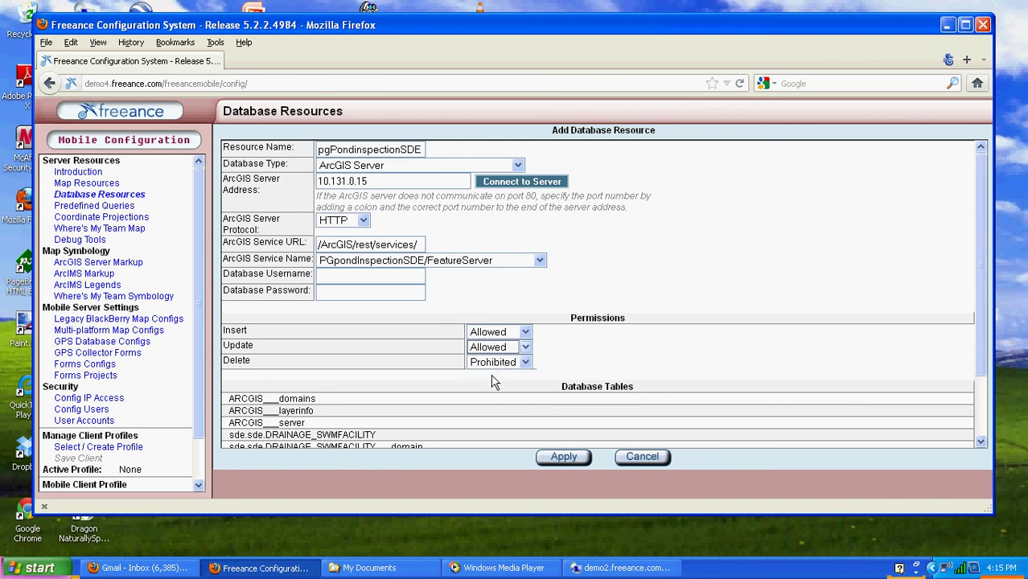
{"action": "left_click", "coordinate": [522, 364]}
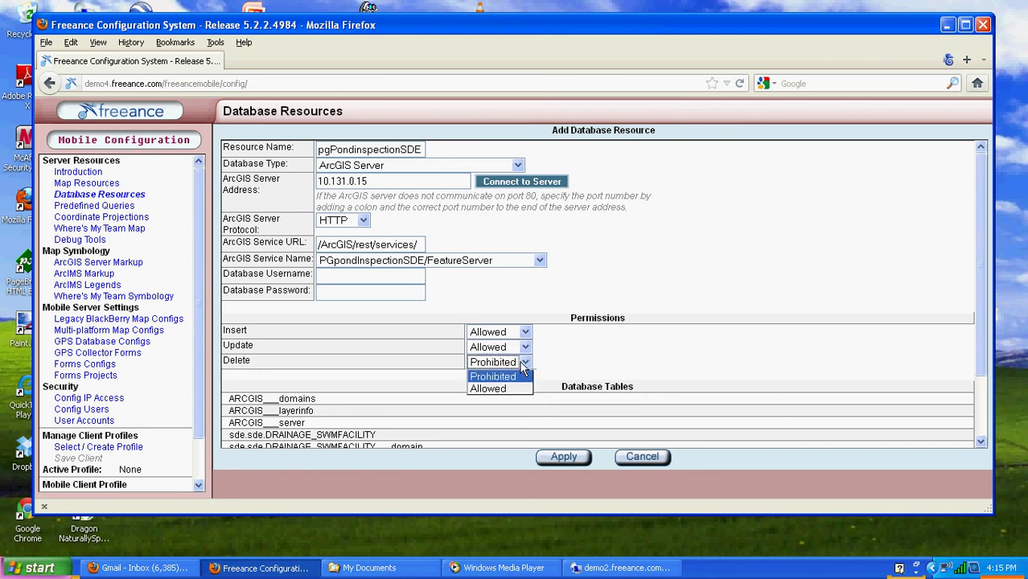
{"action": "left_click", "coordinate": [507, 389]}
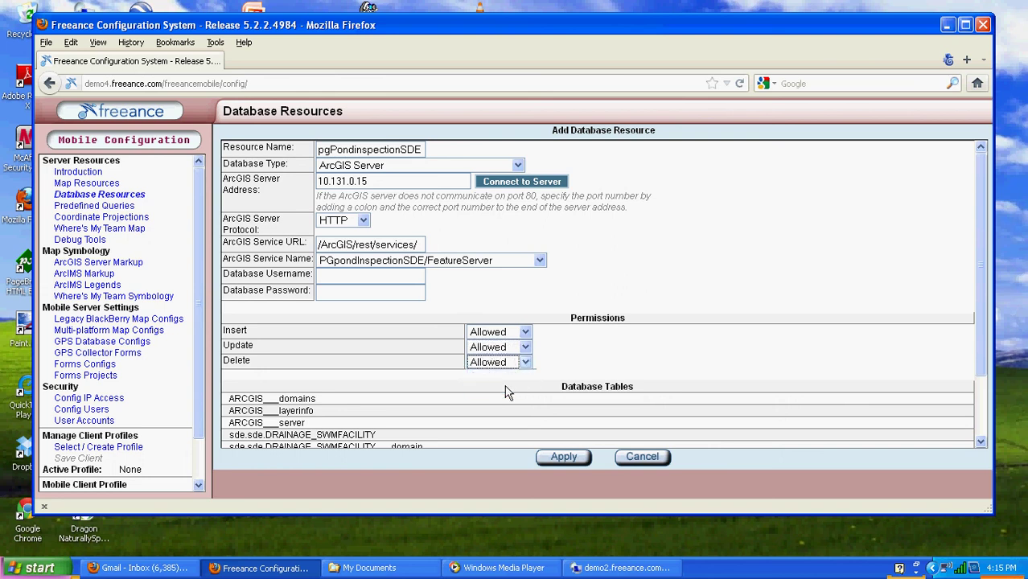
{"action": "left_click", "coordinate": [981, 433]}
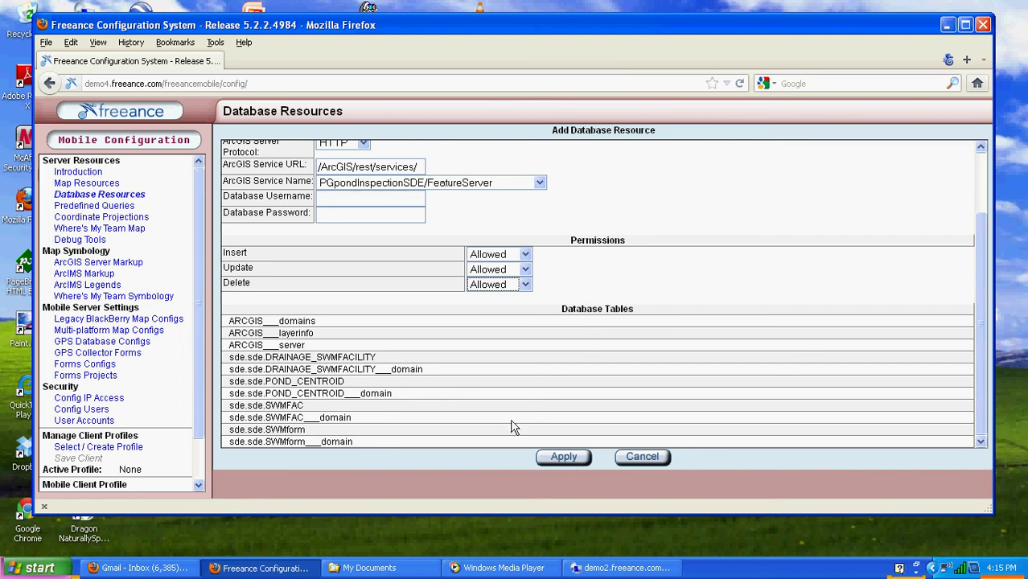
{"action": "left_click", "coordinate": [556, 456]}
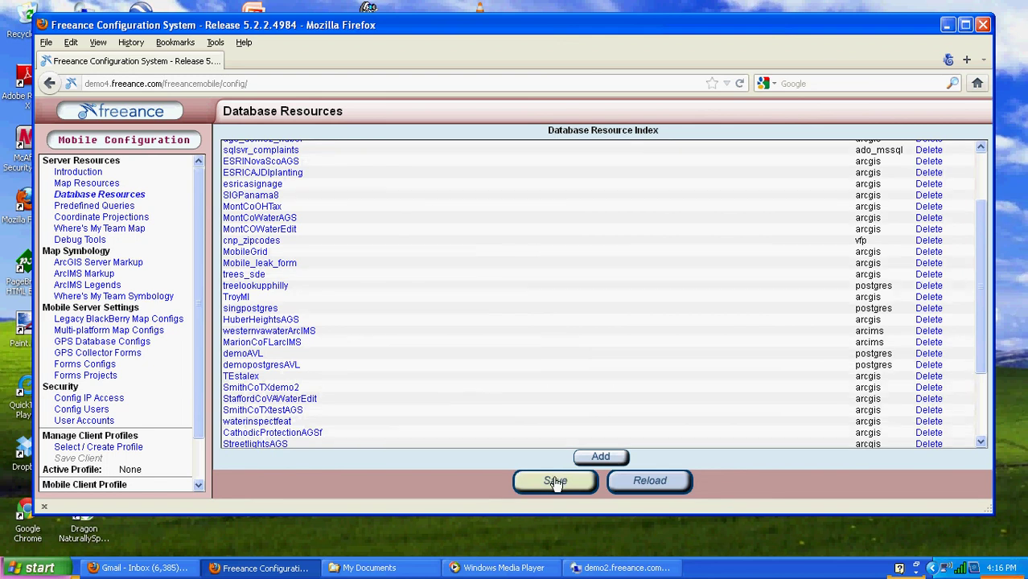
- Save the resource list and start a new forms configuration with id pgPondInspection
{"action": "left_click", "coordinate": [554, 482]}
{"action": "left_click", "coordinate": [105, 366]}
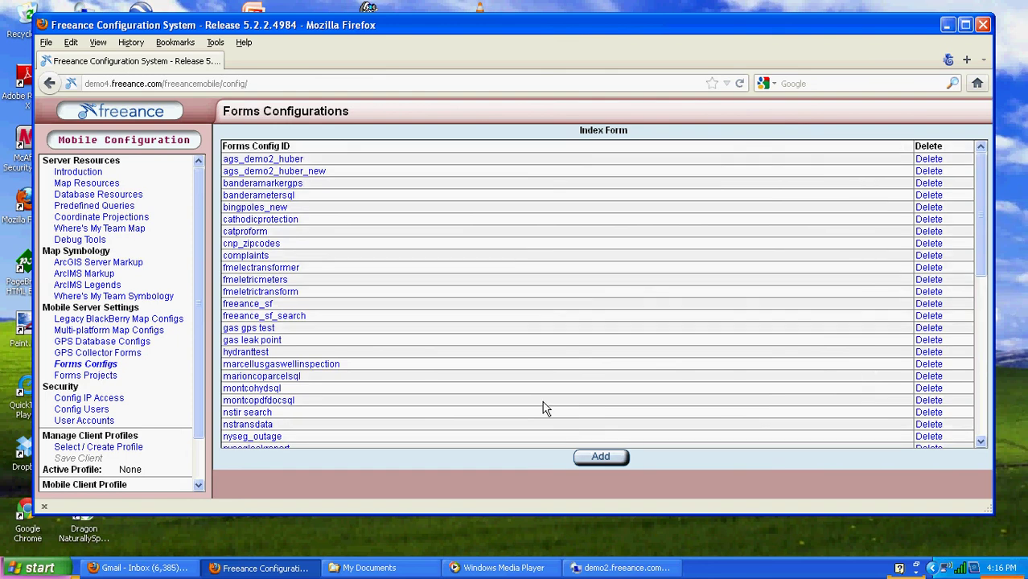
{"action": "left_click", "coordinate": [598, 458]}
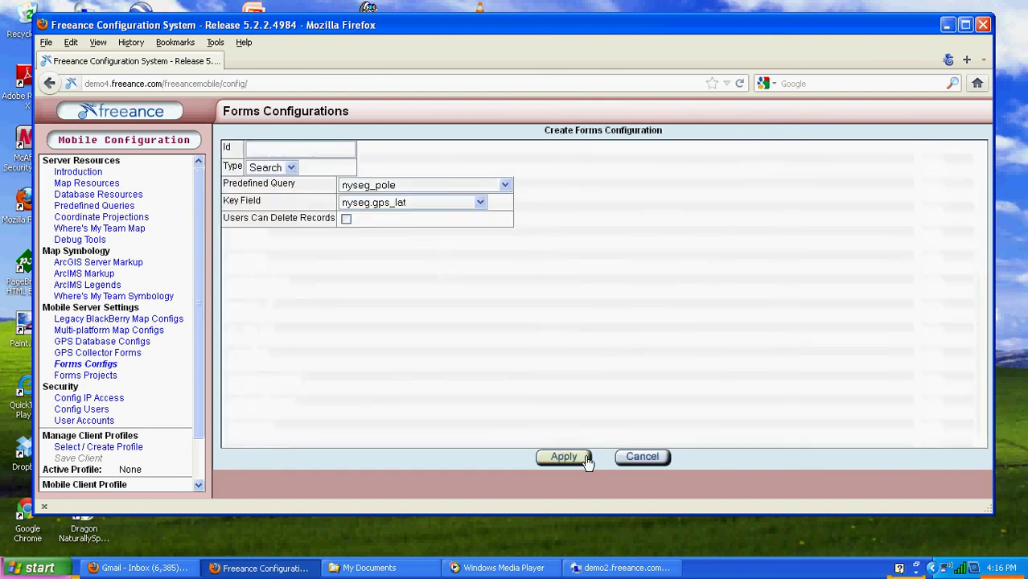
{"action": "left_click", "coordinate": [317, 150]}
{"action": "type", "text": "pgPondI"}
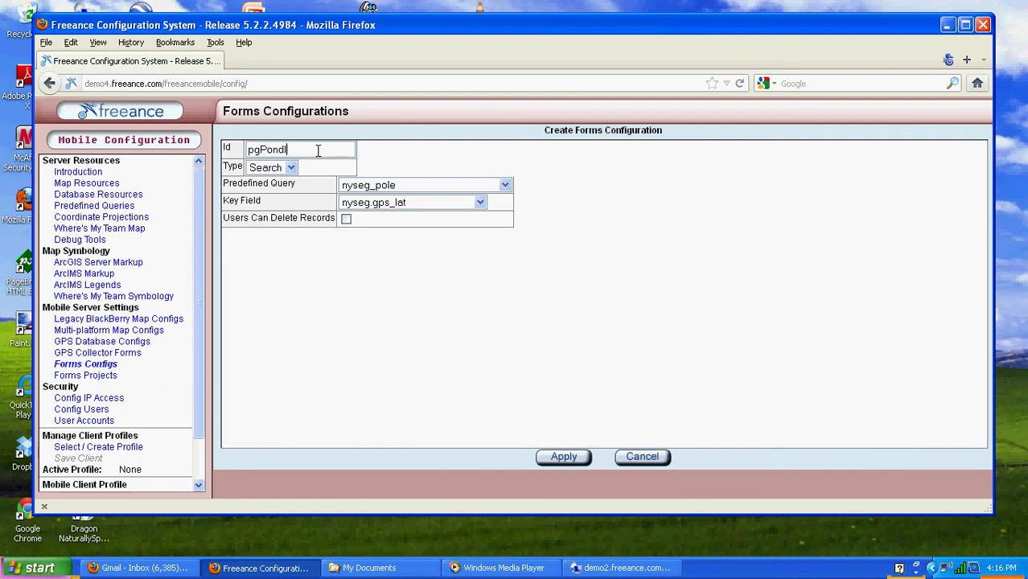
{"action": "type", "text": "nspection"}
- Set Type New, resource pgPondinspectionSDE, table sde.sde.SWMform and Cache Type Prefer Online
{"action": "left_click", "coordinate": [290, 168]}
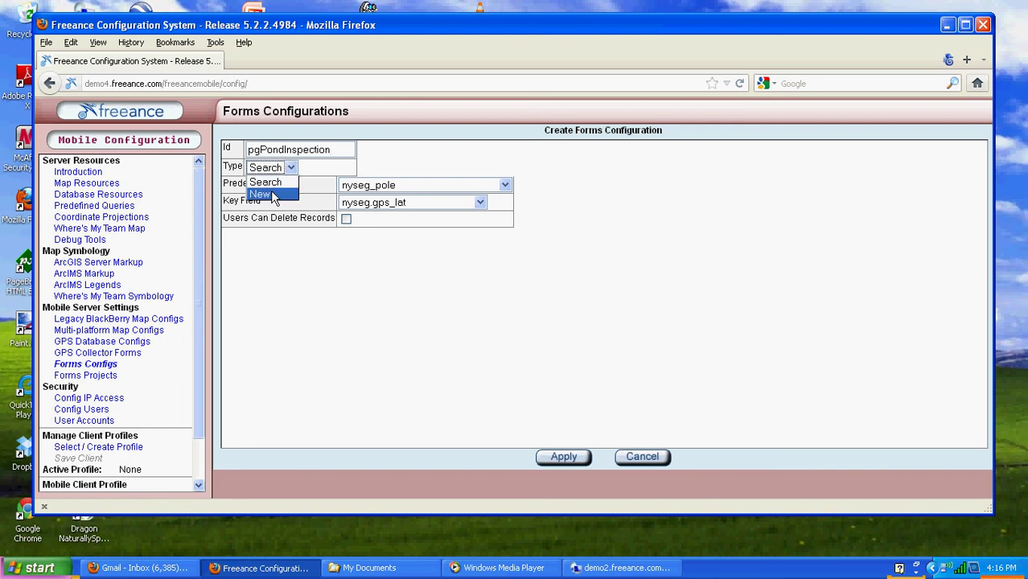
{"action": "left_click", "coordinate": [268, 194]}
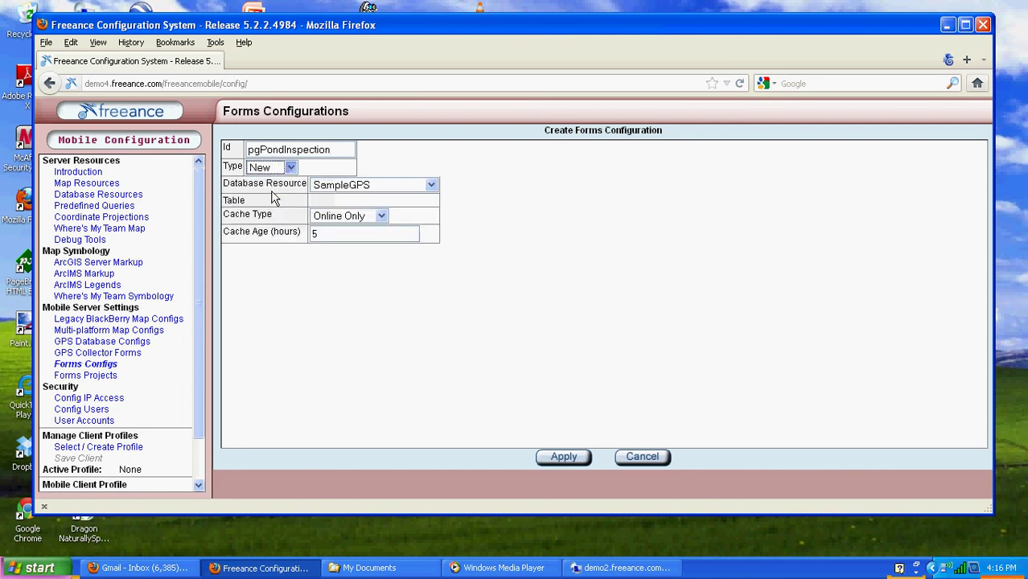
{"action": "left_click", "coordinate": [342, 188]}
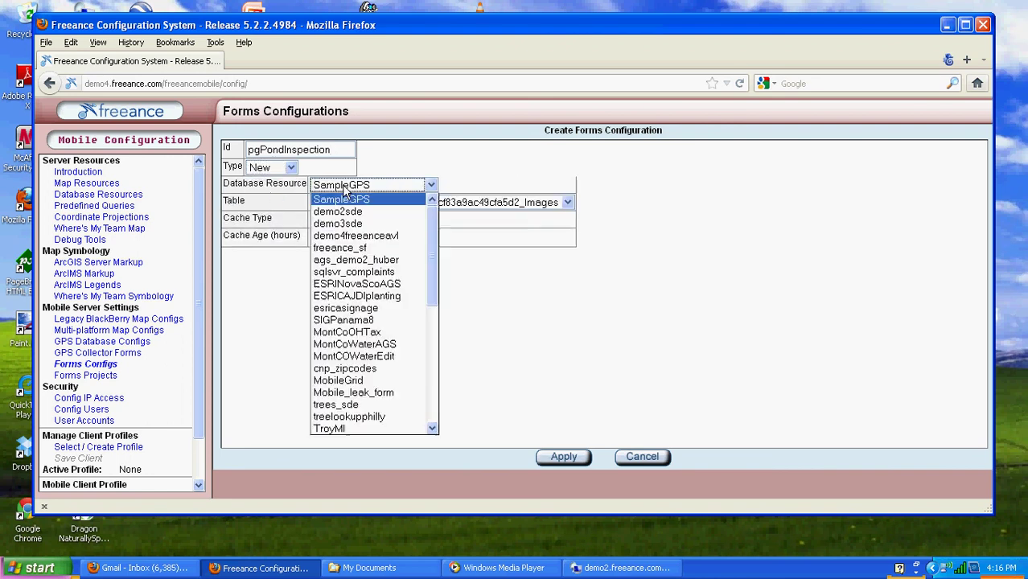
{"action": "left_click", "coordinate": [429, 414]}
{"action": "left_click", "coordinate": [429, 414]}
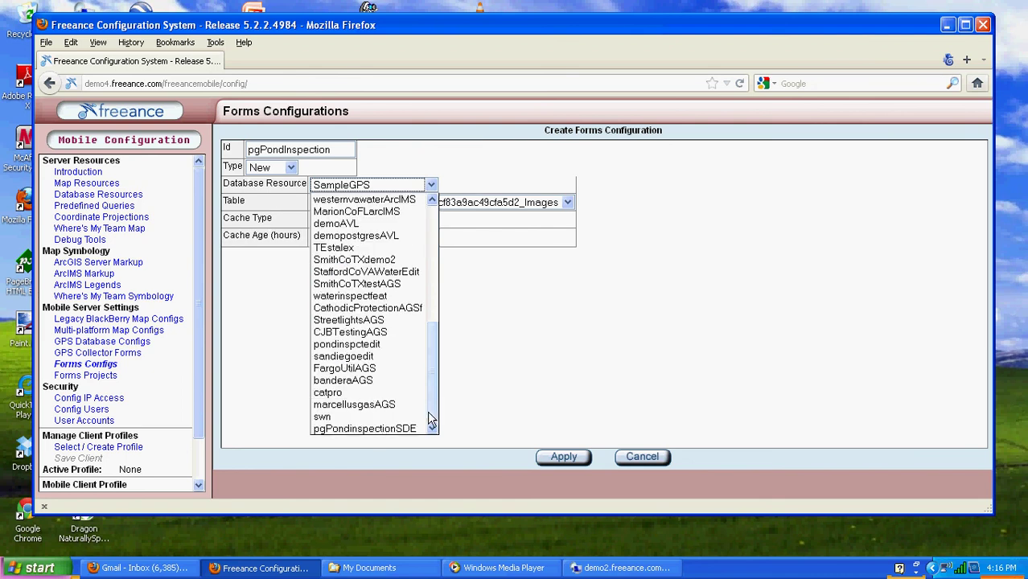
{"action": "left_click", "coordinate": [381, 430]}
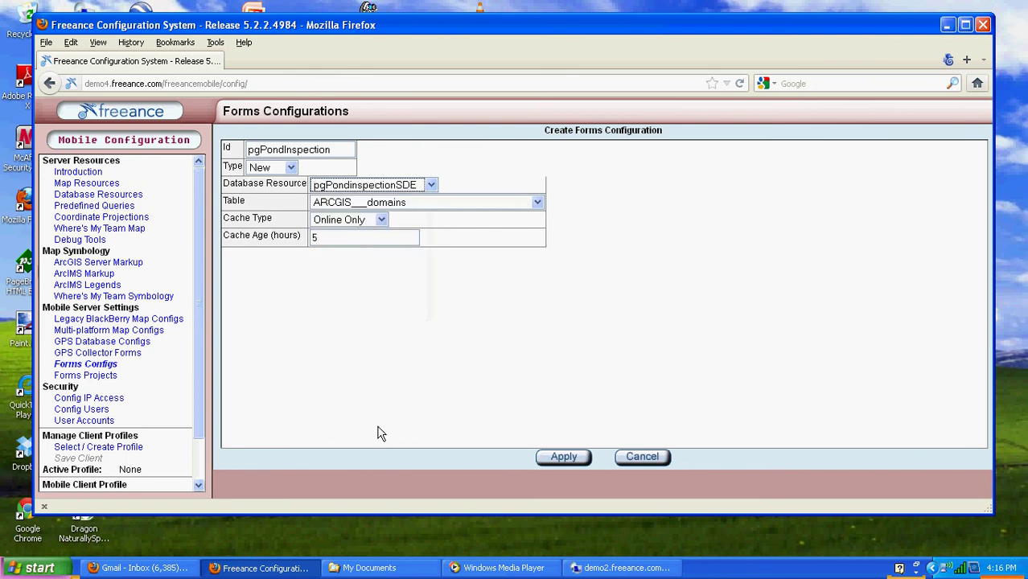
{"action": "left_click", "coordinate": [371, 205]}
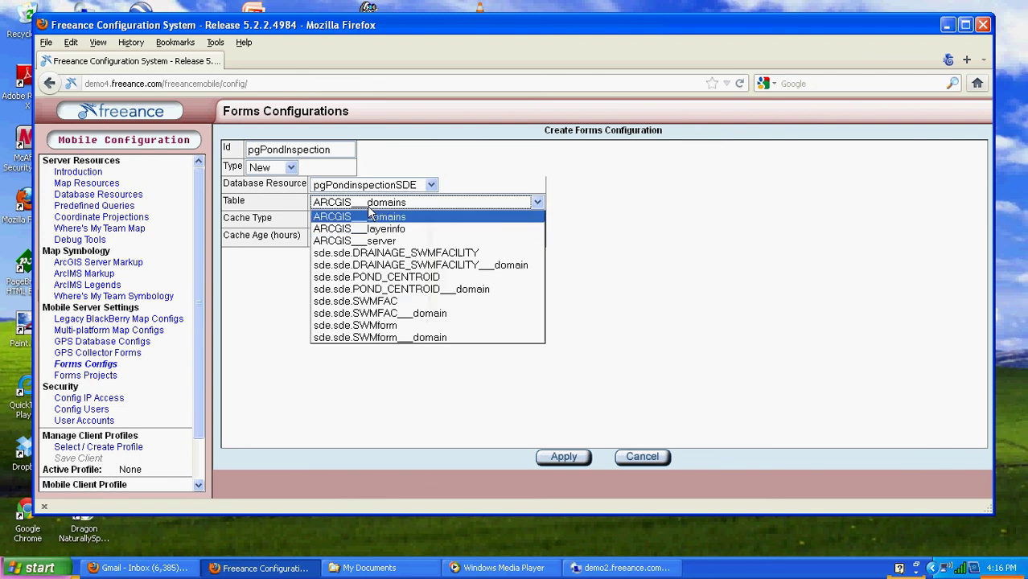
{"action": "left_click", "coordinate": [387, 328]}
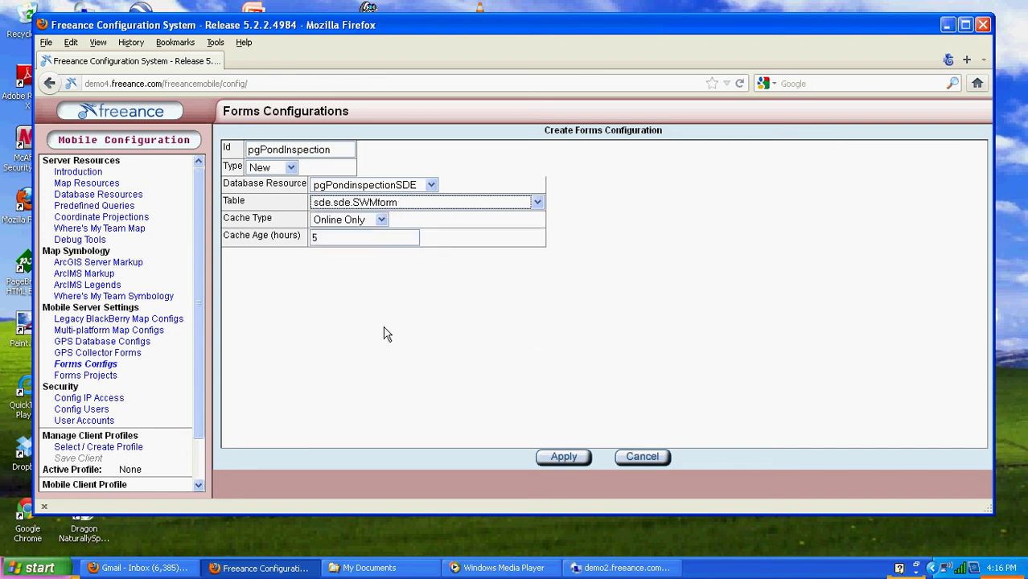
{"action": "left_click", "coordinate": [381, 220]}
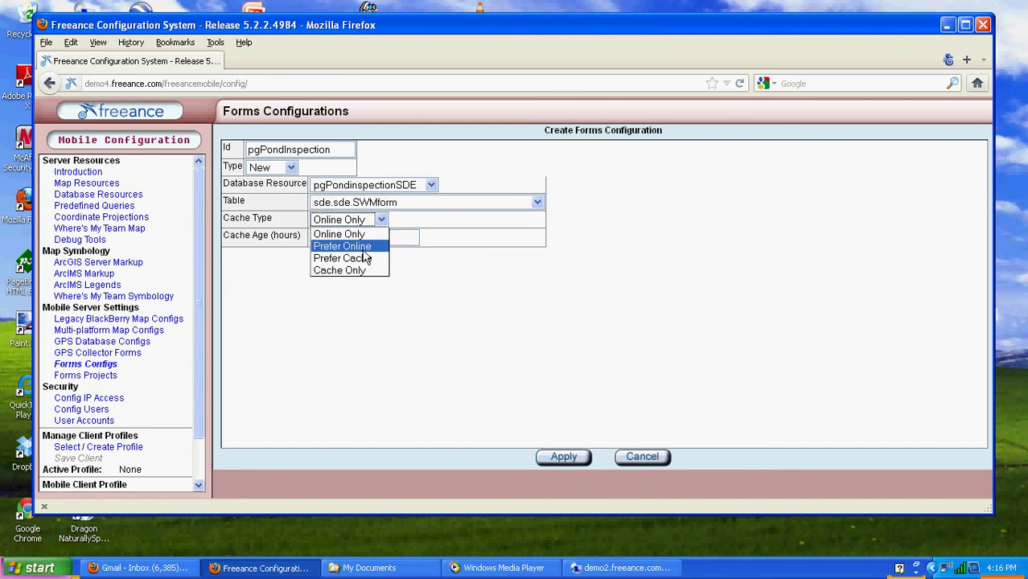
{"action": "left_click", "coordinate": [361, 247]}
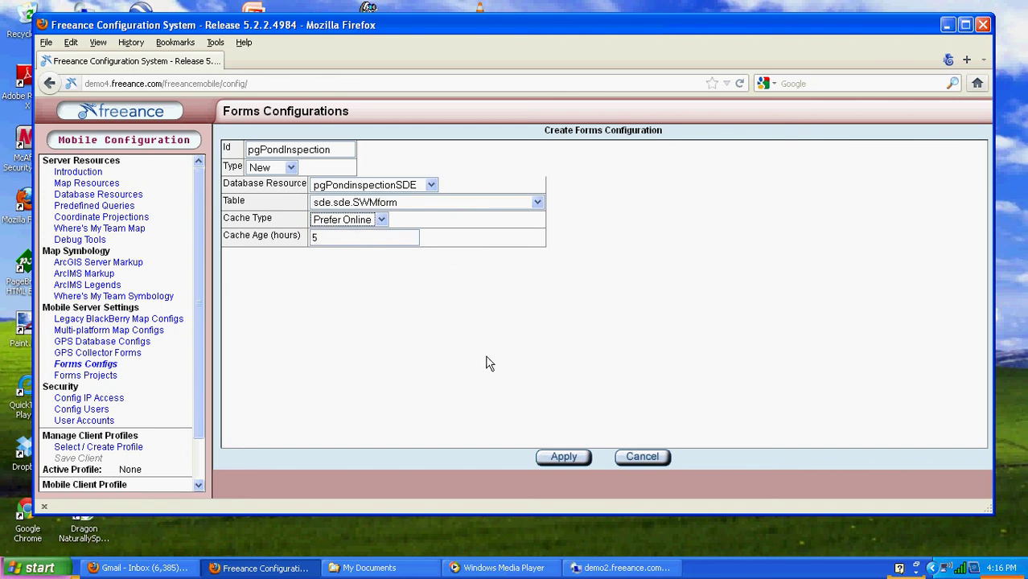
- Apply the form, then use sde.sde.SWMform.device_id as Device ID Field and objectid as User Edit Field
{"action": "left_click", "coordinate": [563, 464]}
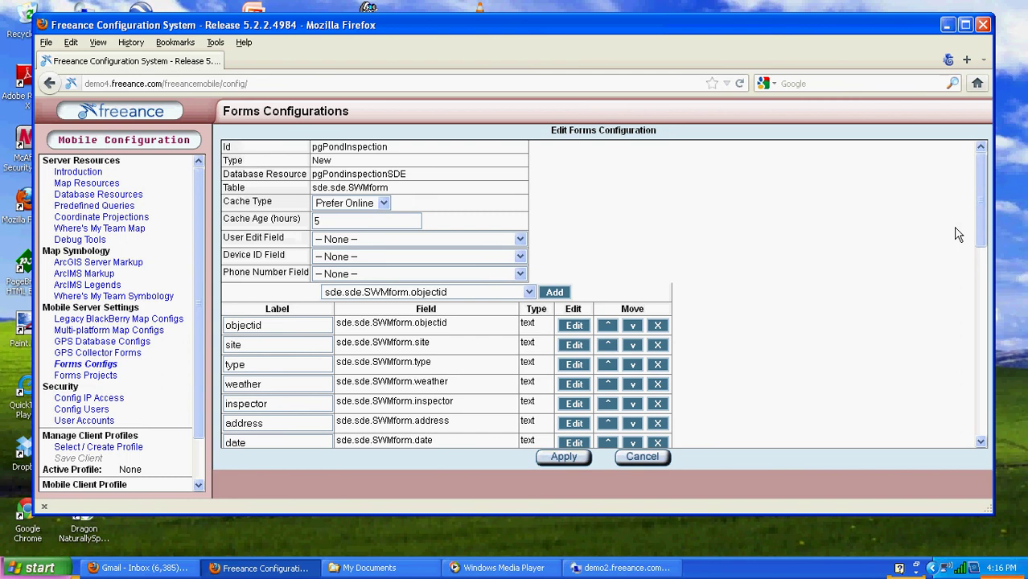
{"action": "left_click_drag", "start_coordinate": [981, 226], "coordinate": [970, 203]}
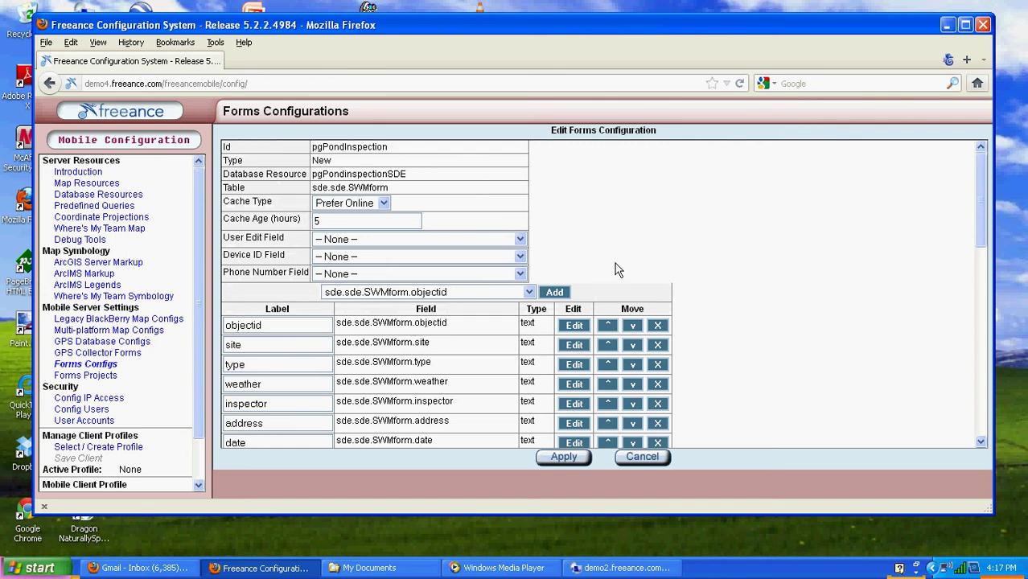
{"action": "left_click", "coordinate": [520, 257]}
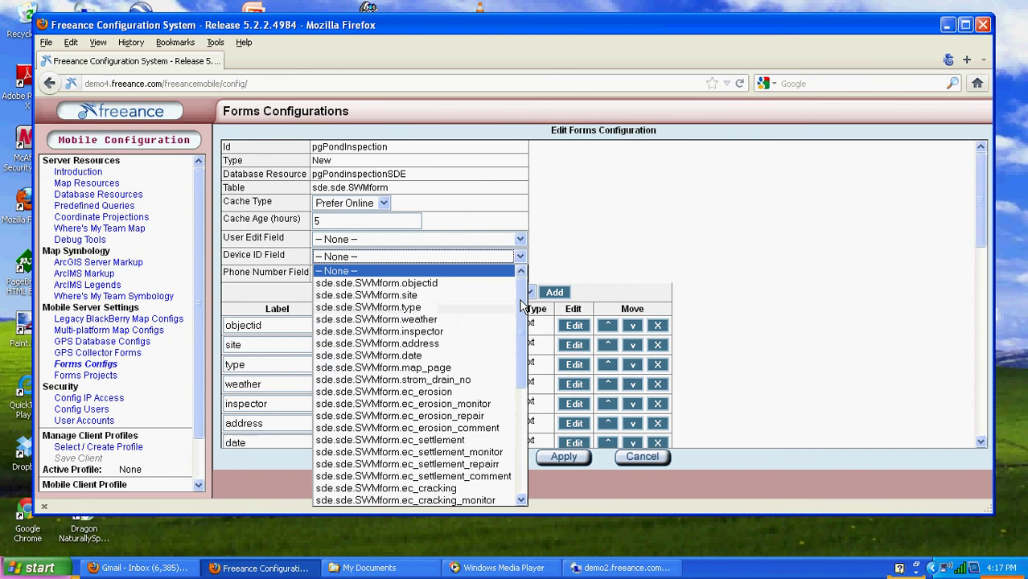
{"action": "left_click_drag", "start_coordinate": [520, 374], "coordinate": [520, 483]}
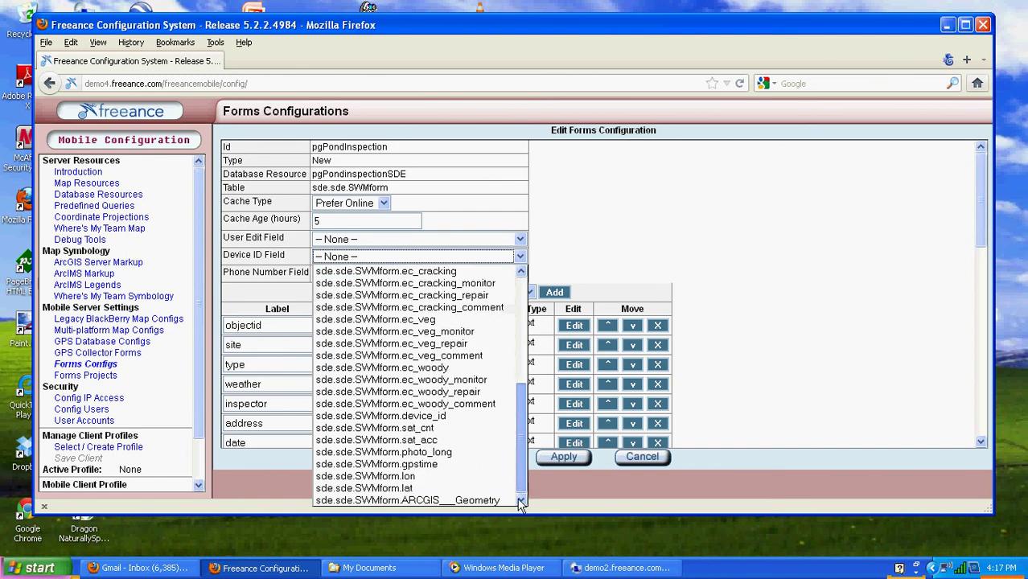
{"action": "left_click", "coordinate": [432, 416]}
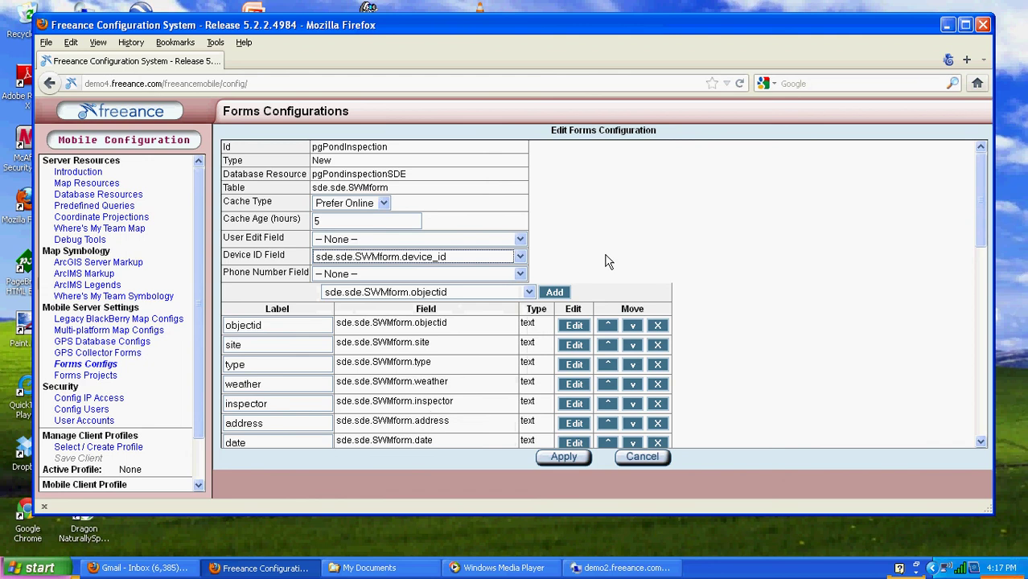
{"action": "left_click", "coordinate": [479, 240]}
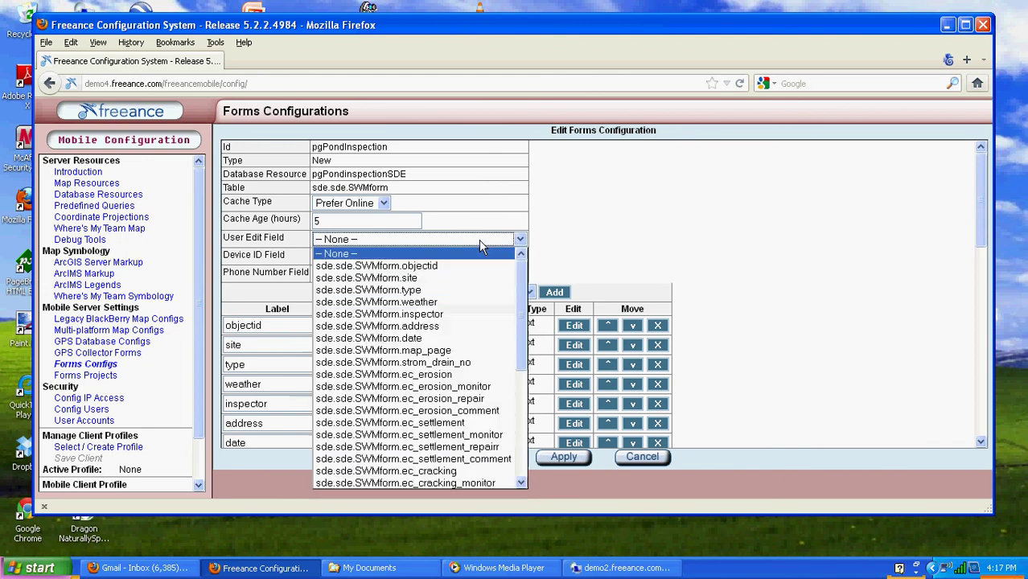
{"action": "left_click", "coordinate": [430, 266]}
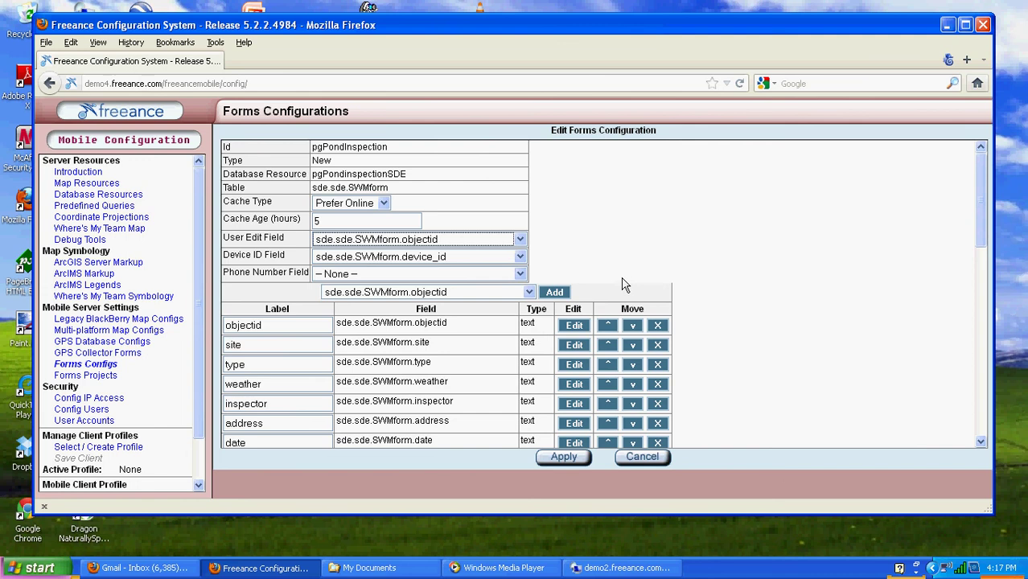
- Remove the geometry, device_id, sat_cnt, sat_acc, photo_long, gpstime, lon, lat and objectid rows
{"action": "left_click_drag", "start_coordinate": [980, 211], "coordinate": [972, 418]}
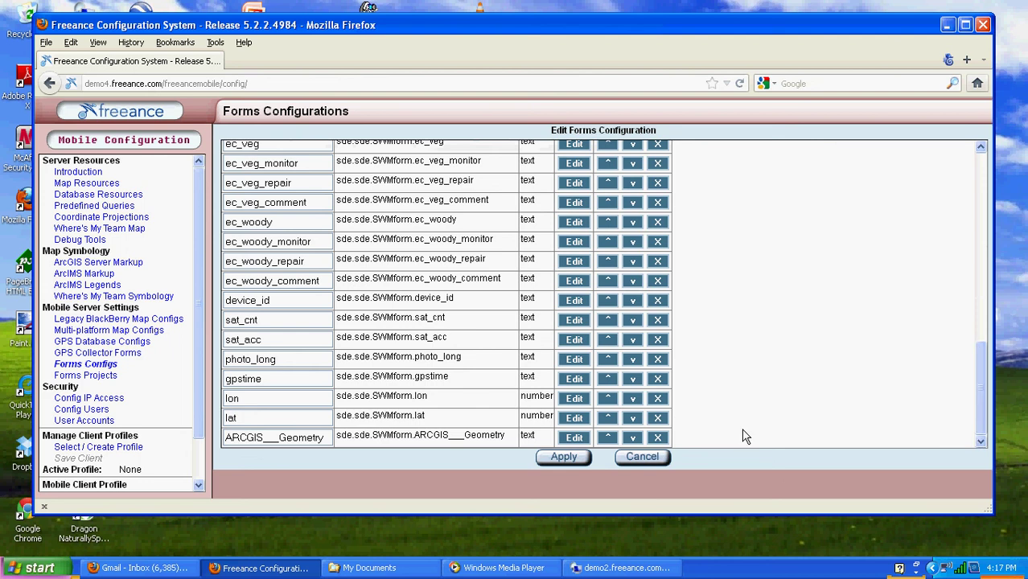
{"action": "left_click", "coordinate": [658, 437]}
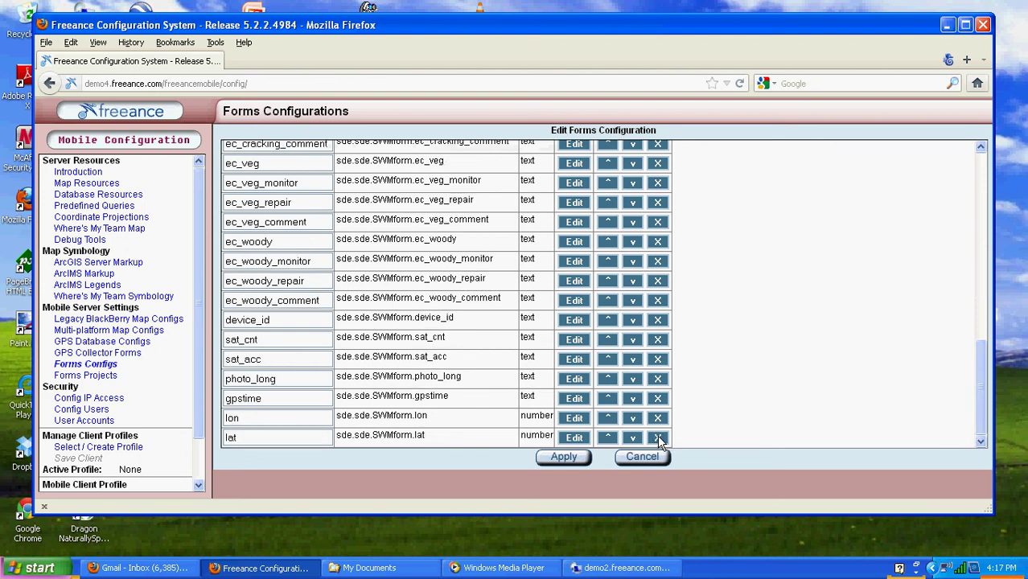
{"action": "left_click", "coordinate": [657, 321]}
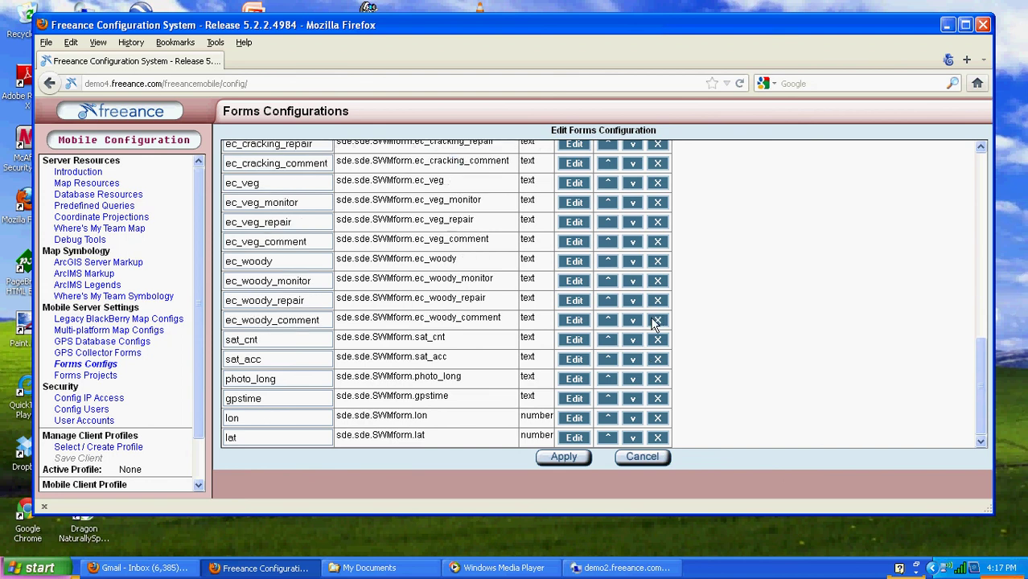
{"action": "left_click", "coordinate": [657, 341]}
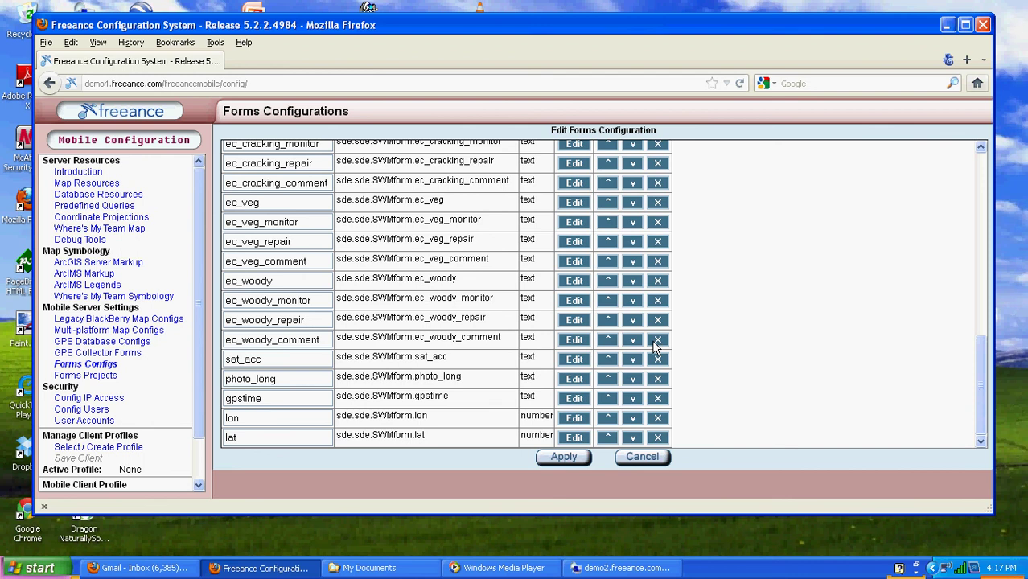
{"action": "left_click", "coordinate": [657, 360]}
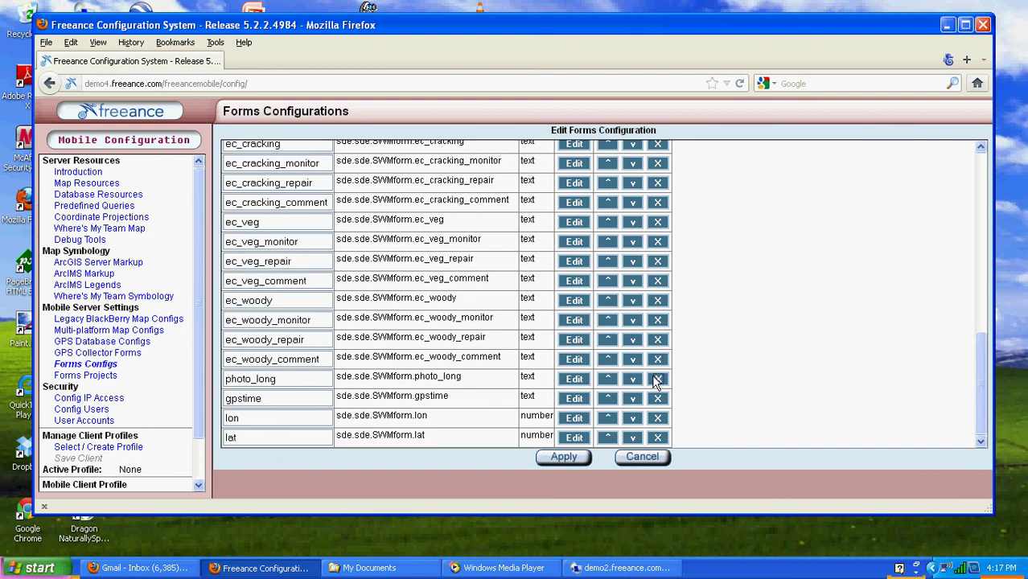
{"action": "left_click", "coordinate": [657, 379]}
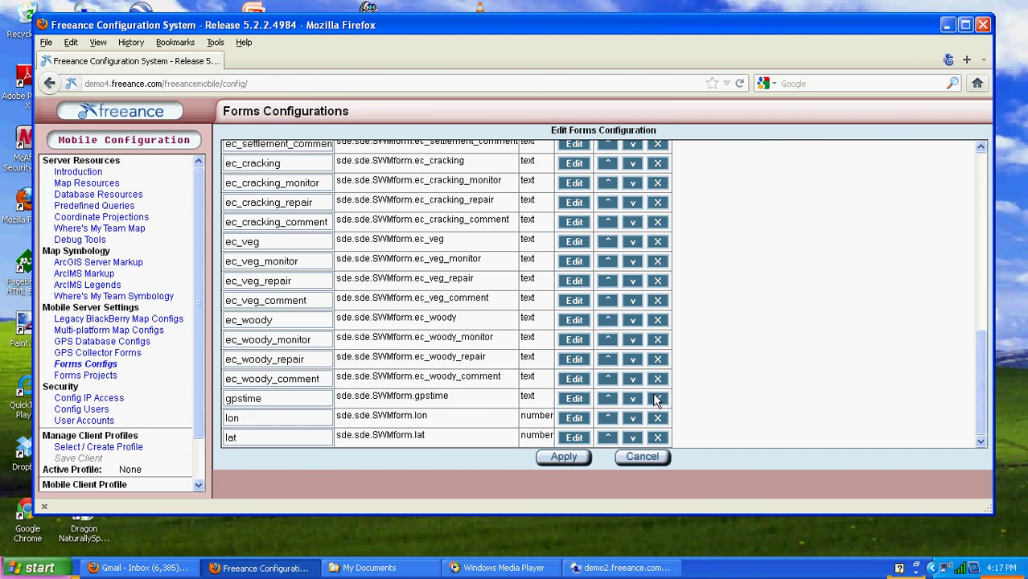
{"action": "left_click", "coordinate": [657, 398]}
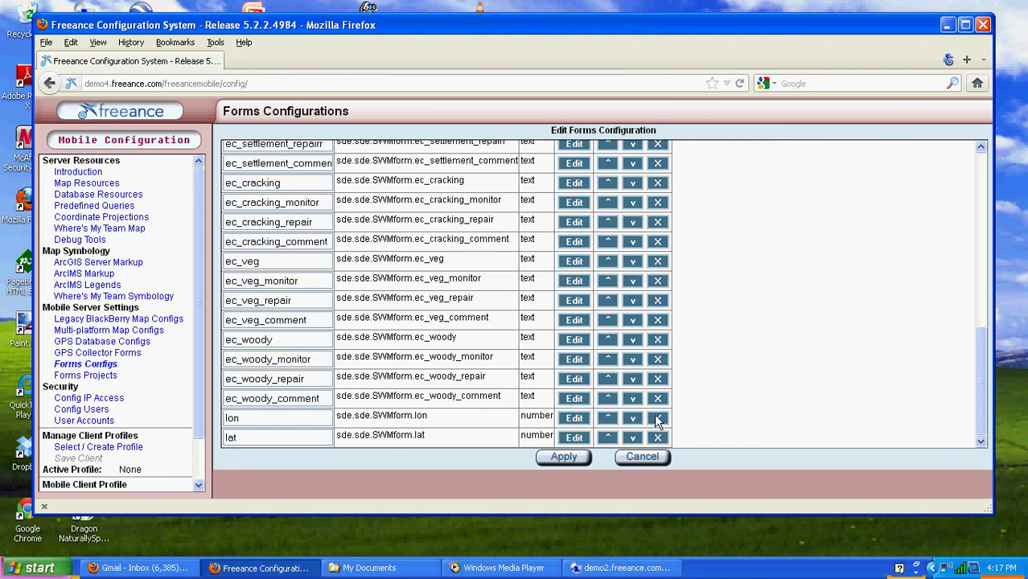
{"action": "left_click", "coordinate": [657, 418]}
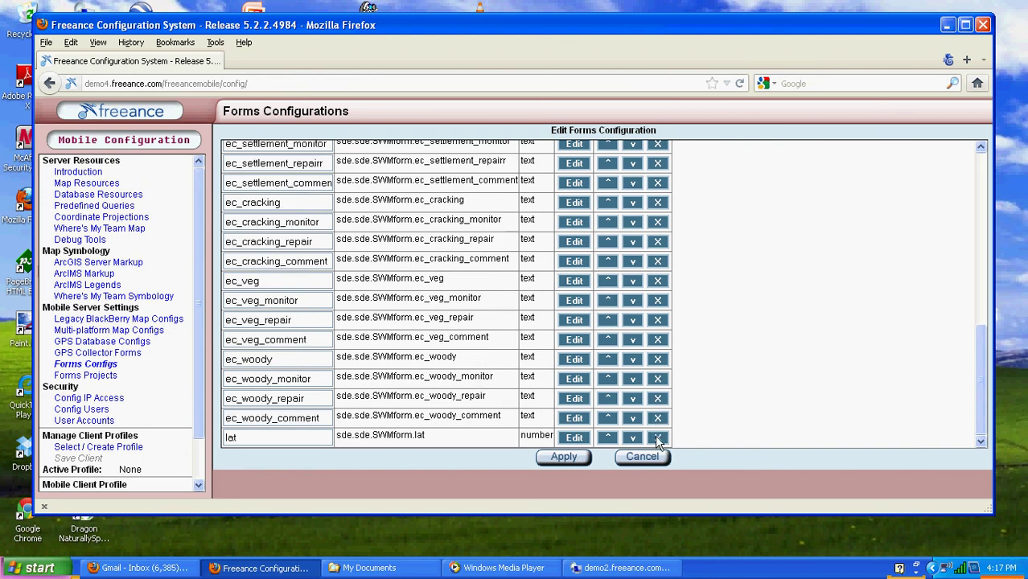
{"action": "left_click", "coordinate": [656, 438]}
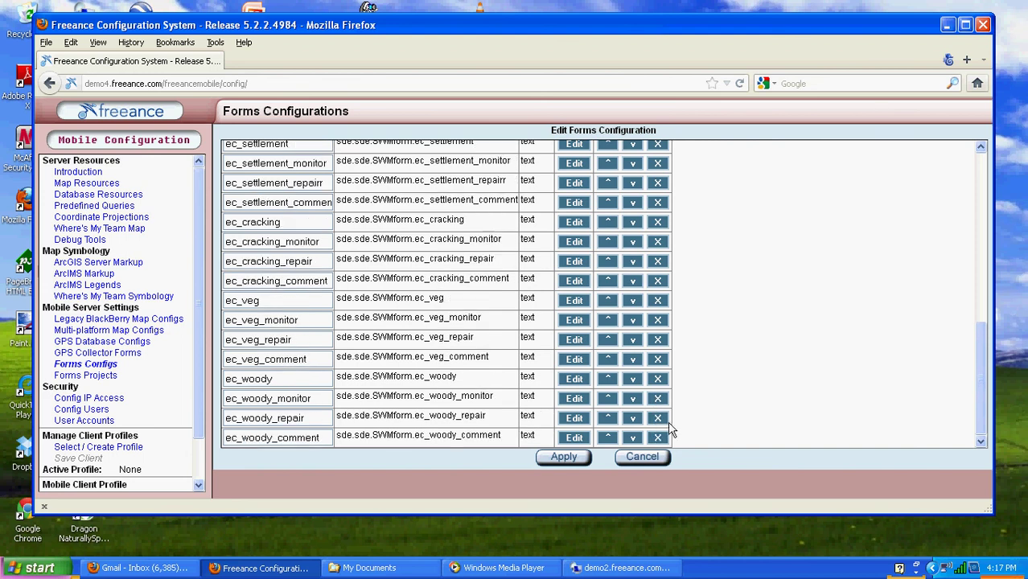
{"action": "left_click", "coordinate": [980, 182]}
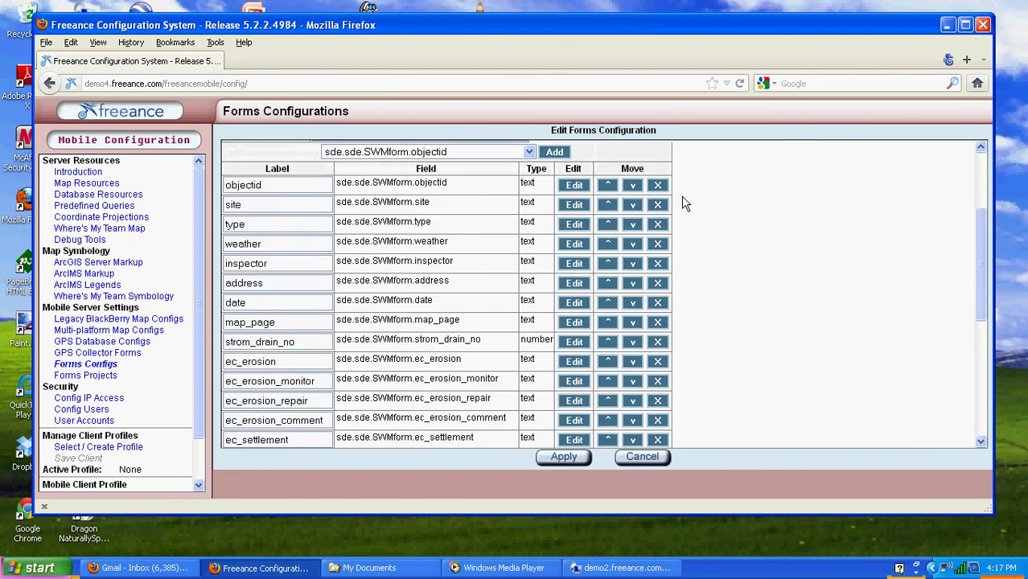
{"action": "left_click", "coordinate": [657, 186]}
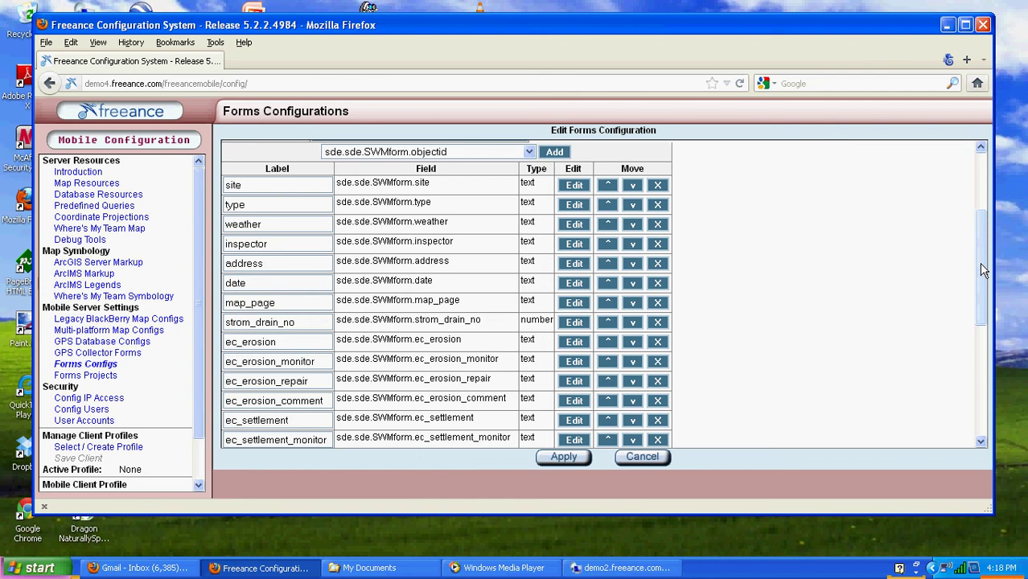
- Make the date field a Date element defaulting to Current Time and apply its settings
{"action": "left_click", "coordinate": [570, 284]}
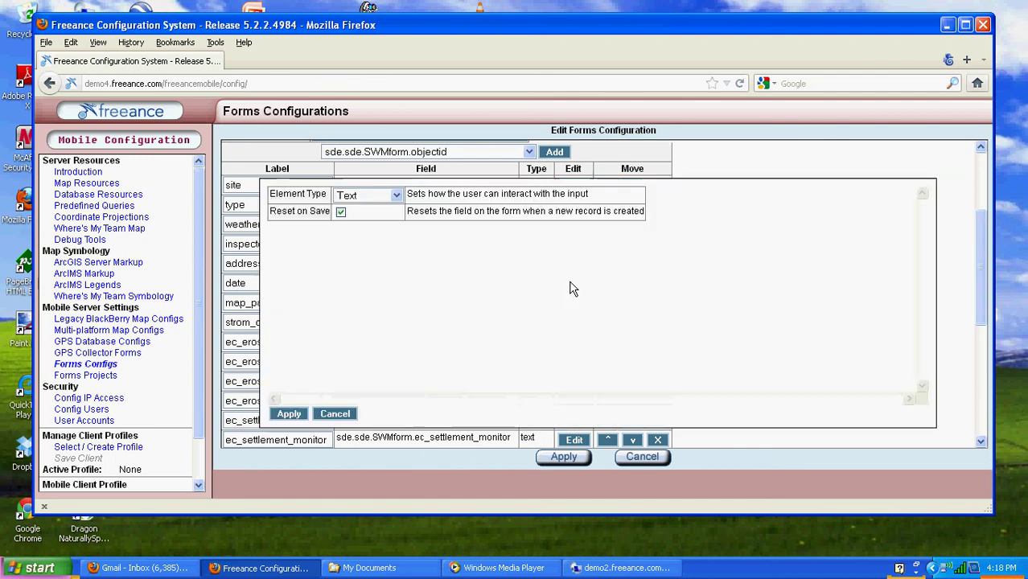
{"action": "left_click", "coordinate": [395, 195]}
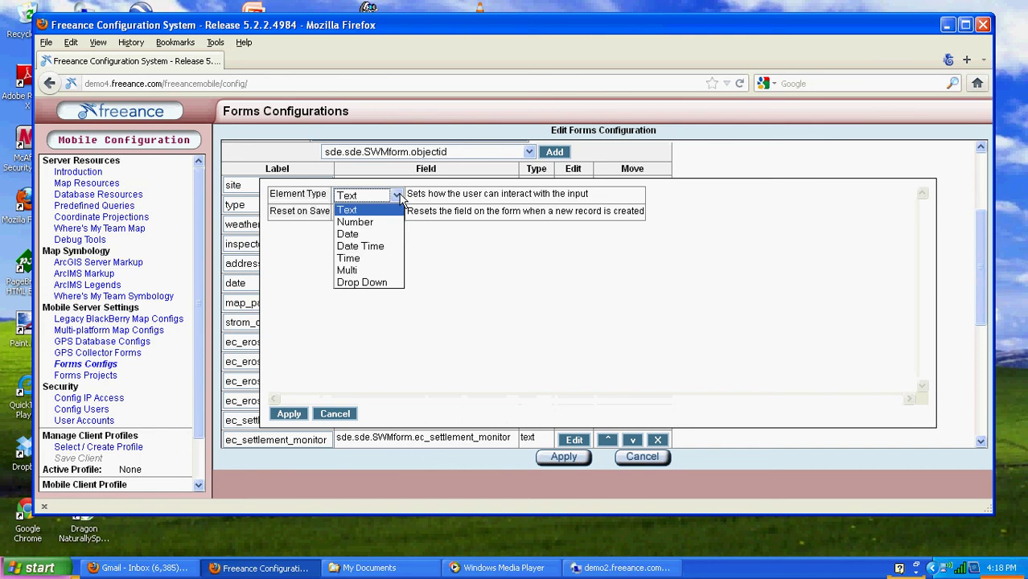
{"action": "left_click", "coordinate": [361, 234]}
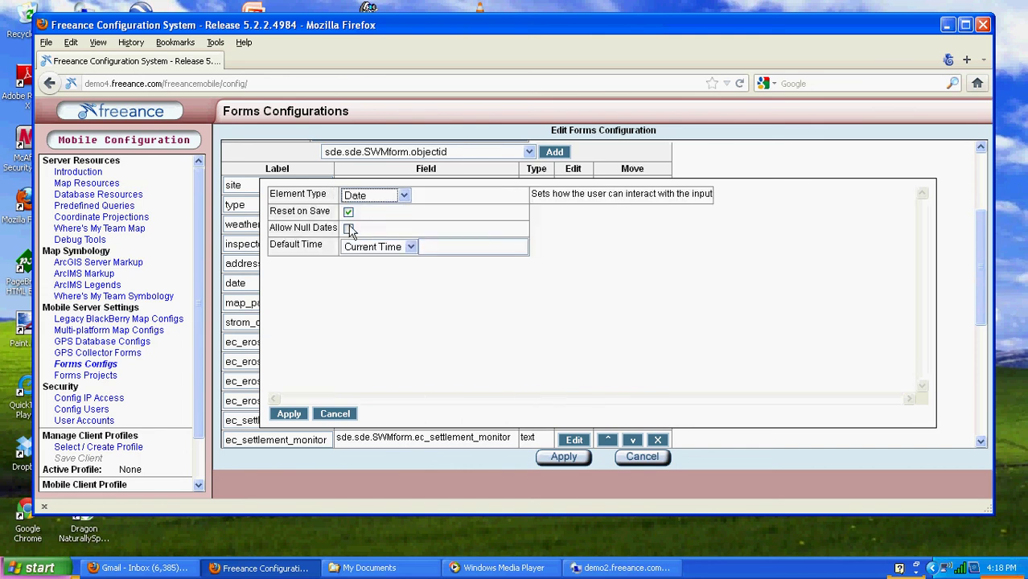
{"action": "left_click", "coordinate": [411, 247]}
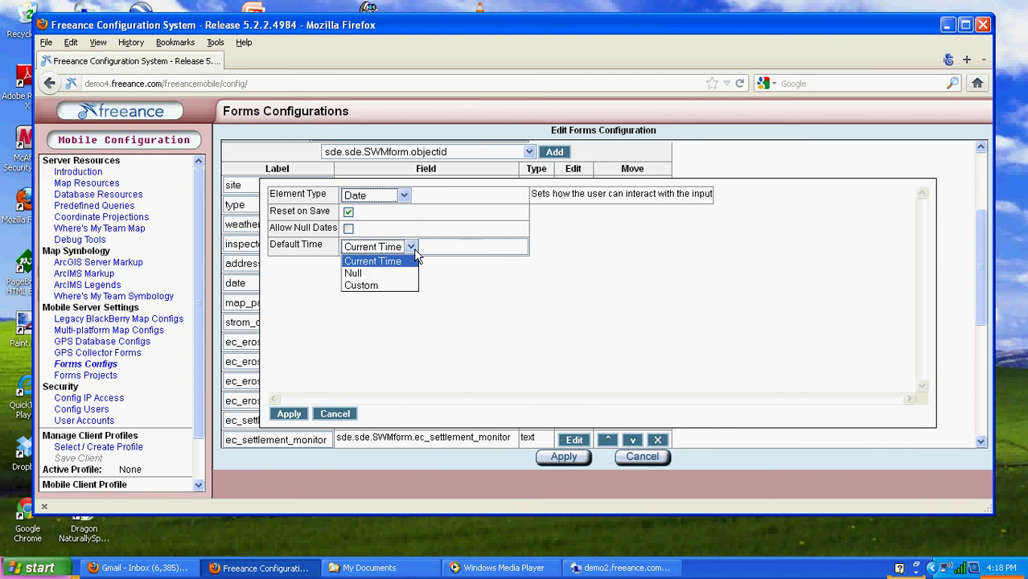
{"action": "left_click", "coordinate": [415, 251]}
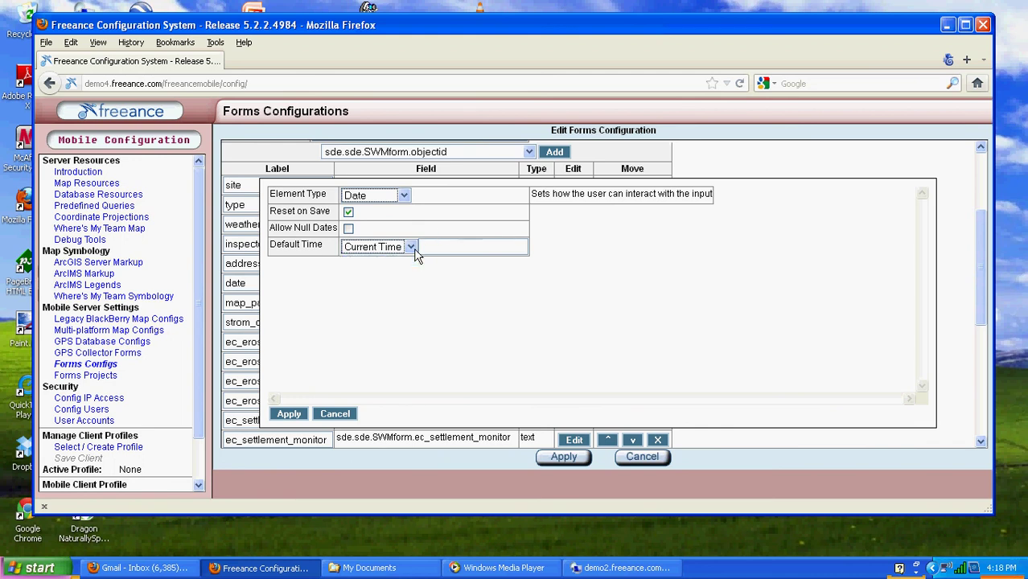
{"action": "left_click", "coordinate": [289, 414]}
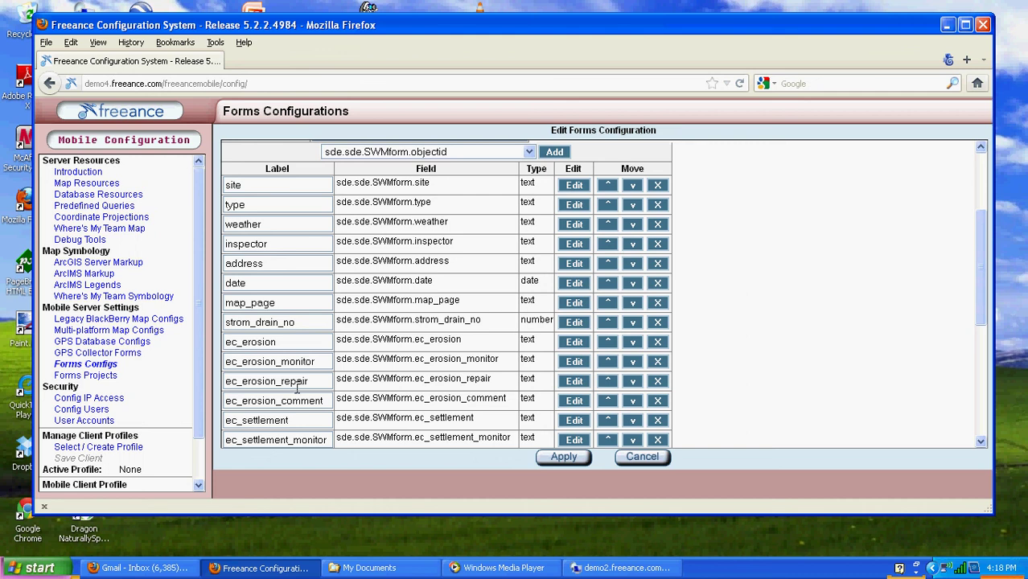
- Make ec_erosion a Drop Down element and add three blank options
{"action": "left_click", "coordinate": [575, 344]}
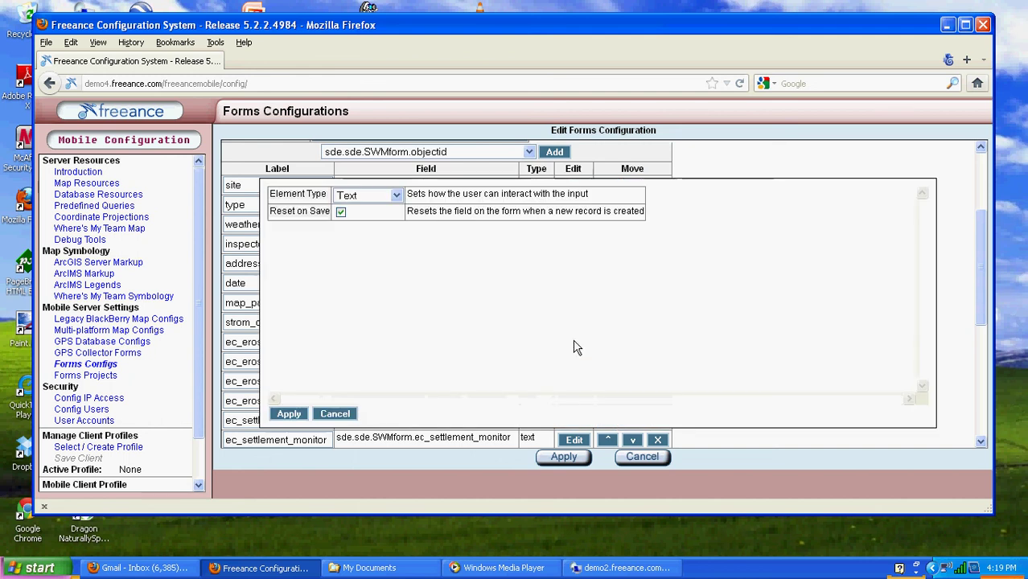
{"action": "left_click", "coordinate": [397, 196]}
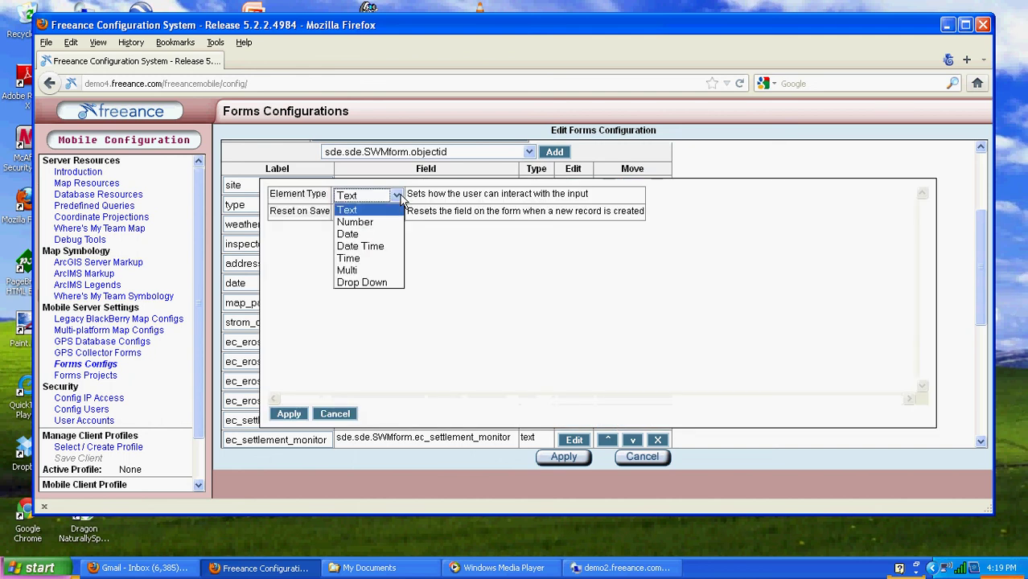
{"action": "left_click", "coordinate": [362, 284]}
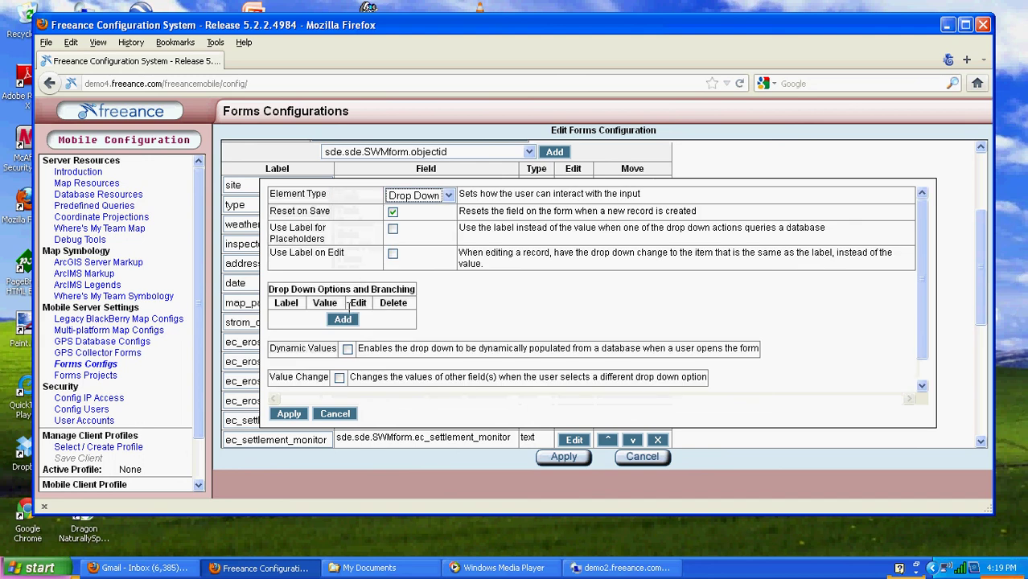
{"action": "left_click", "coordinate": [344, 320]}
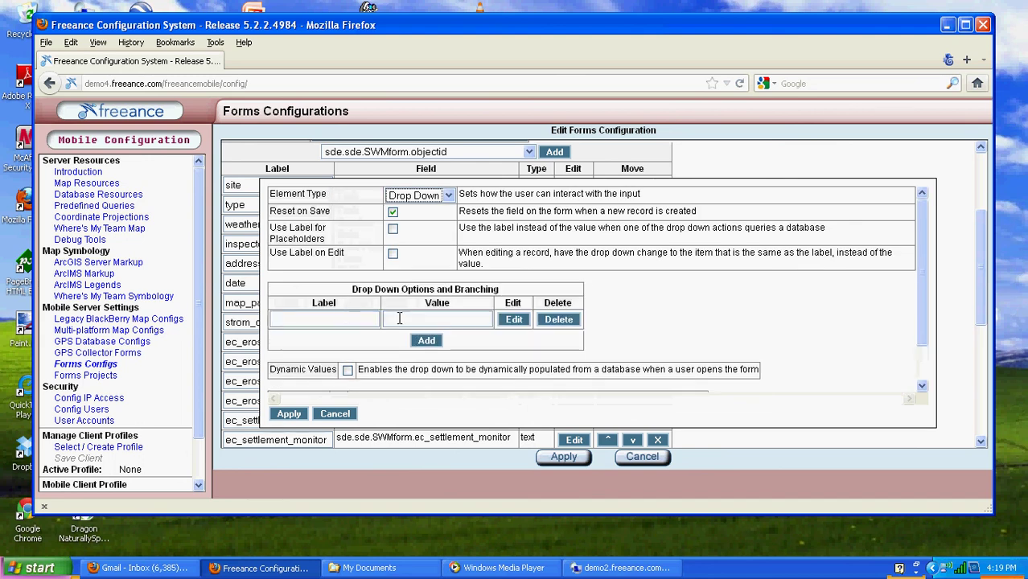
{"action": "left_click", "coordinate": [426, 341]}
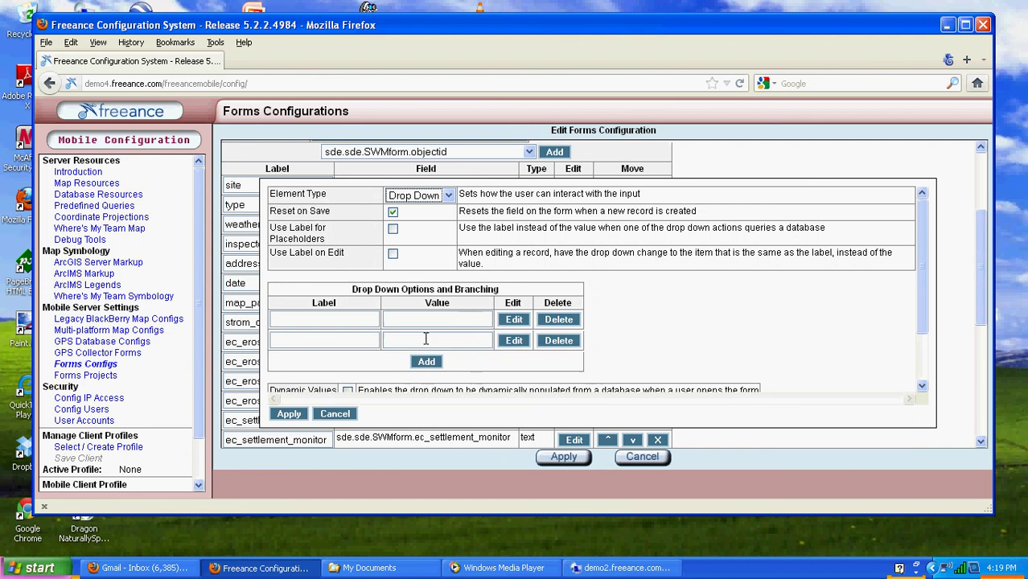
{"action": "left_click", "coordinate": [426, 363]}
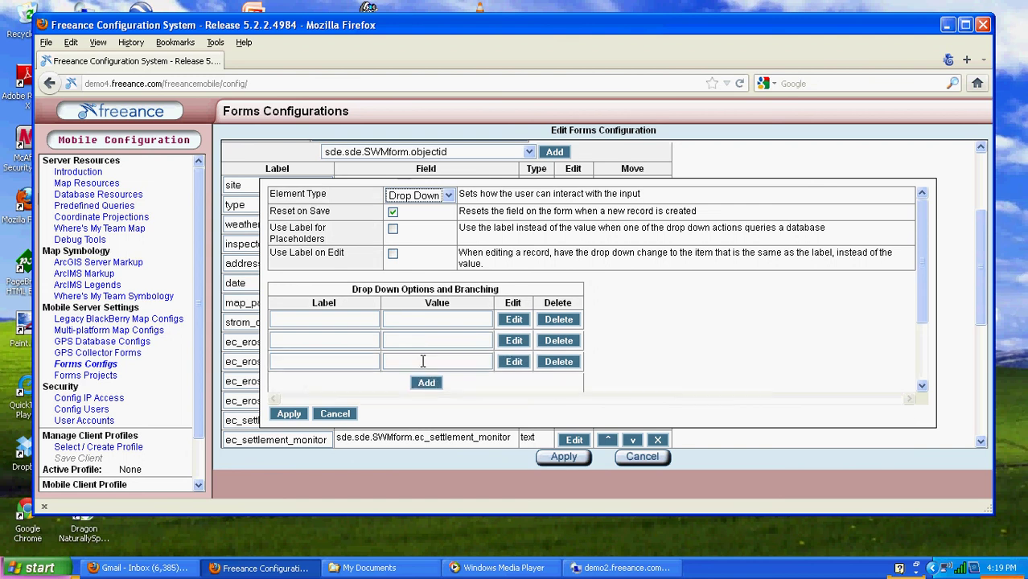
- Enter labels and values Y, N and N/A for the three options
{"action": "left_click", "coordinate": [348, 320]}
{"action": "type", "text": "Y"}
{"action": "key", "text": "Tab"}
{"action": "key", "text": "Tab"}
{"action": "type", "text": "Y"}
{"action": "key", "text": "Tab"}
{"action": "key", "text": "Tab"}
{"action": "key", "text": "Tab"}
{"action": "type", "text": "N"}
{"action": "key", "text": "Tab"}
{"action": "type", "text": "N"}
{"action": "key", "text": "Tab"}
{"action": "key", "text": "Tab"}
{"action": "key", "text": "Tab"}
{"action": "type", "text": "N/A"}
{"action": "key", "text": "Tab"}
{"action": "type", "text": "n/a"}
{"action": "key", "text": "BackSpace"}
{"action": "key", "text": "BackSpace"}
{"action": "key", "text": "BackSpace"}
{"action": "type", "text": "N/A"}
- Swap the first two options so they read N and Y
{"action": "scroll", "coordinate": [662, 343], "scroll_direction": "down", "scroll_amount": 2}
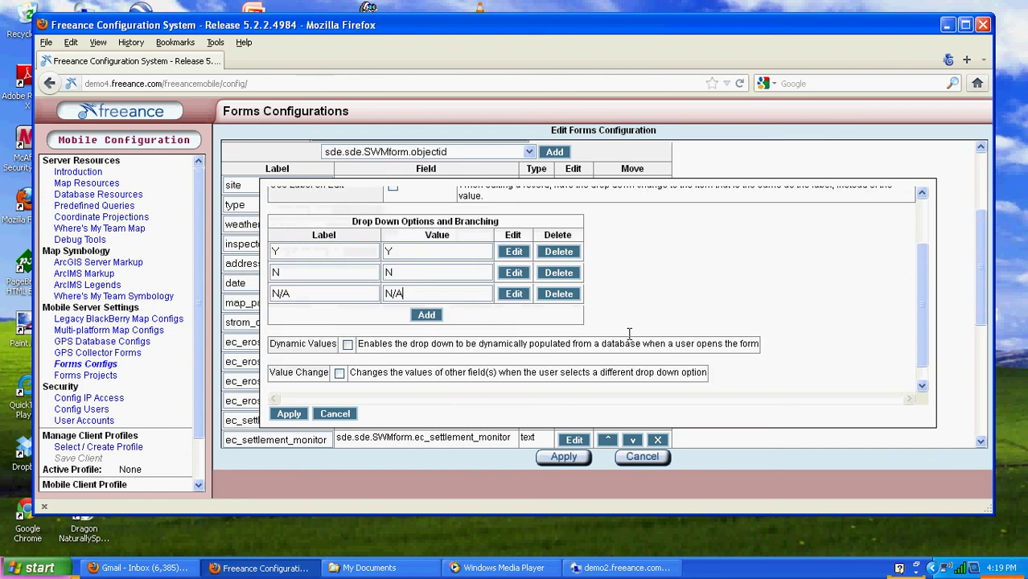
{"action": "left_click_drag", "start_coordinate": [302, 244], "coordinate": [224, 264]}
{"action": "key", "text": "BackSpace"}
{"action": "type", "text": "N"}
{"action": "key", "text": "Tab"}
{"action": "type", "text": "N"}
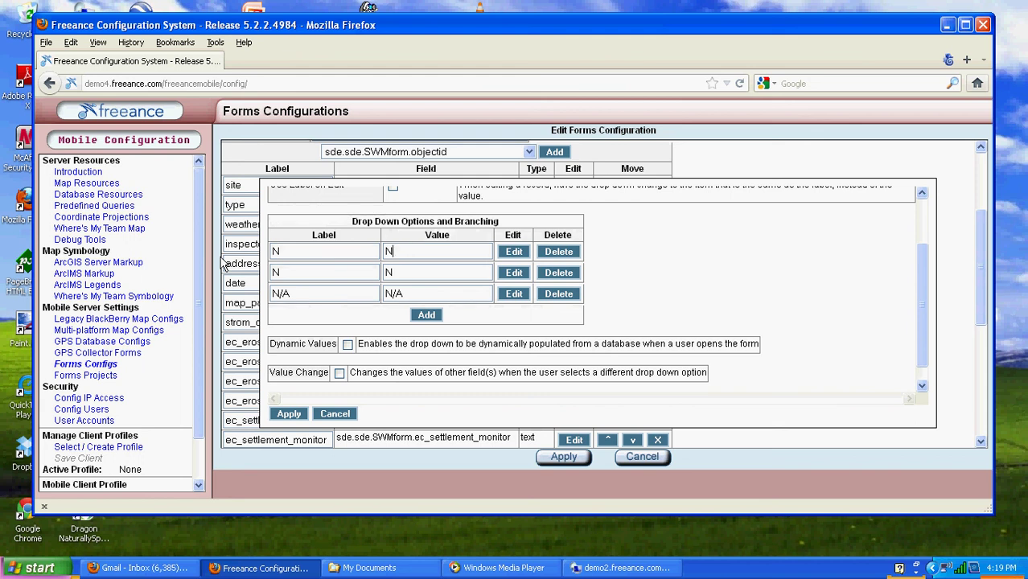
{"action": "key", "text": "Tab"}
{"action": "key", "text": "Tab"}
{"action": "key", "text": "Tab"}
{"action": "type", "text": "Y"}
{"action": "key", "text": "Tab"}
{"action": "type", "text": "Y"}
- On ec_erosion's N option, hide ec_erosion_monitor, ec_erosion_repair and ec_erosion_comment, then apply
{"action": "left_click", "coordinate": [513, 253]}
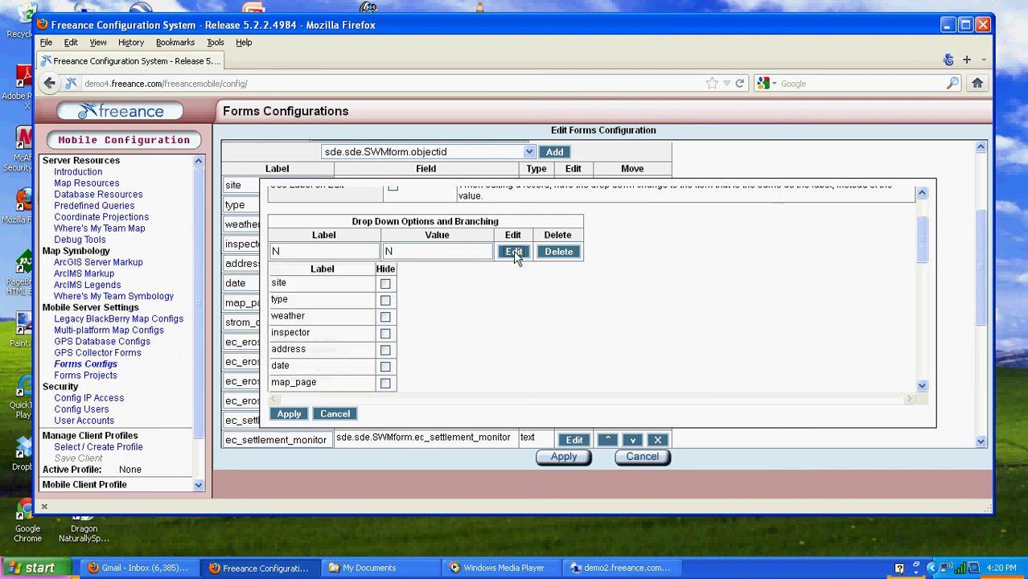
{"action": "scroll", "coordinate": [497, 304], "scroll_direction": "down", "scroll_amount": 3}
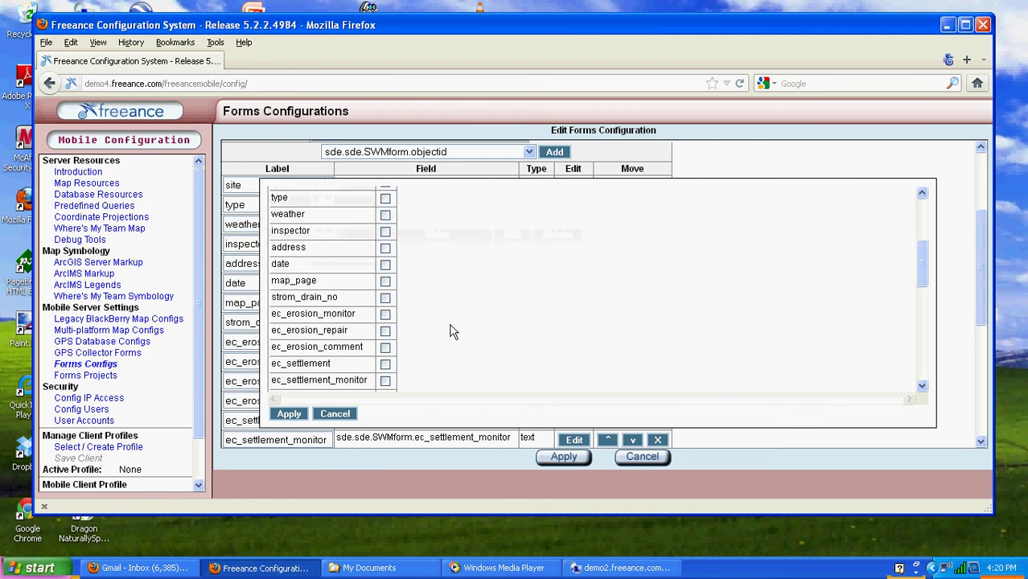
{"action": "left_click", "coordinate": [385, 316]}
{"action": "left_click", "coordinate": [385, 332]}
{"action": "left_click", "coordinate": [385, 348]}
{"action": "left_click", "coordinate": [289, 415]}
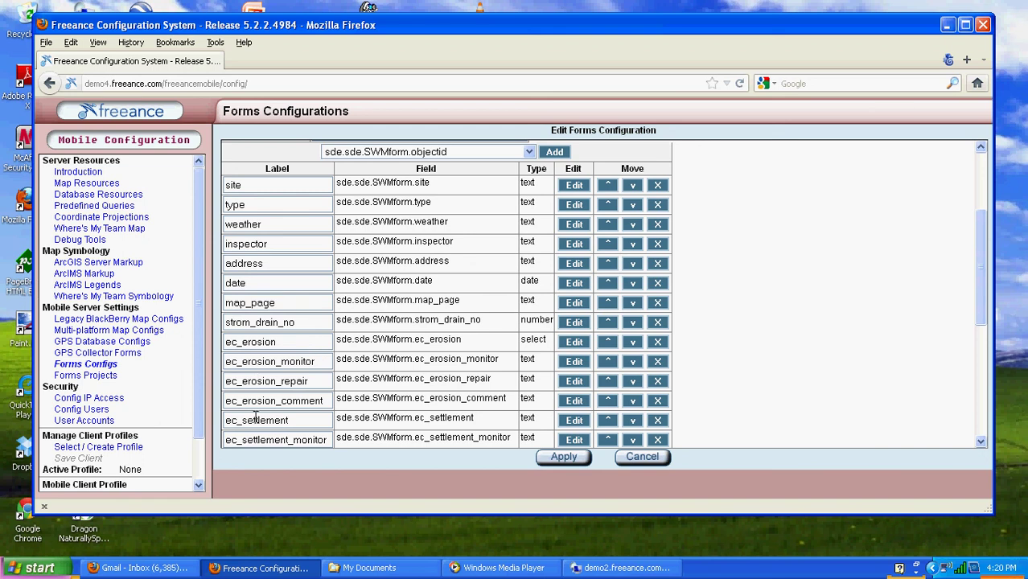
- Scroll the forms table to review ec_settlement, ec_cracking, ec_veg and ec_woody as drop-down fields
{"action": "scroll", "coordinate": [256, 420], "scroll_direction": "down", "scroll_amount": 5}
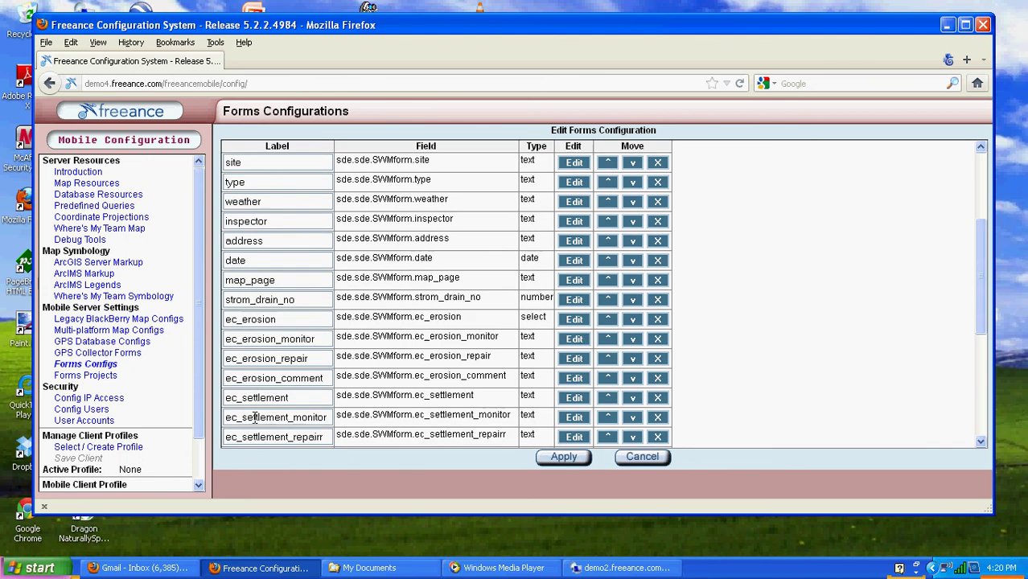
{"action": "scroll", "coordinate": [256, 415], "scroll_direction": "down", "scroll_amount": 3}
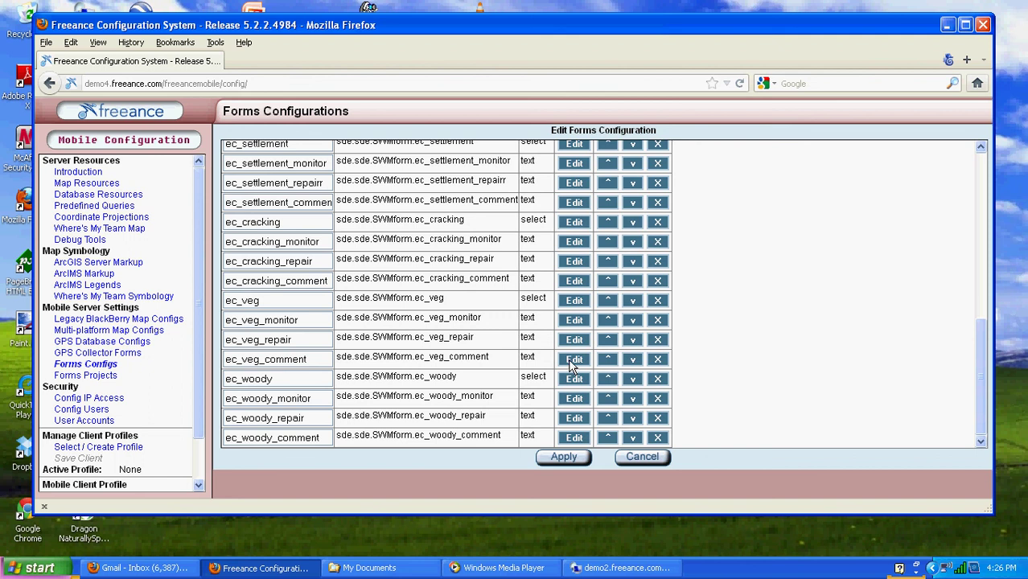
- On ec_veg's N option, hide ec_veg_monitor, ec_veg_repair and ec_veg_comment, then apply
{"action": "left_click", "coordinate": [570, 300]}
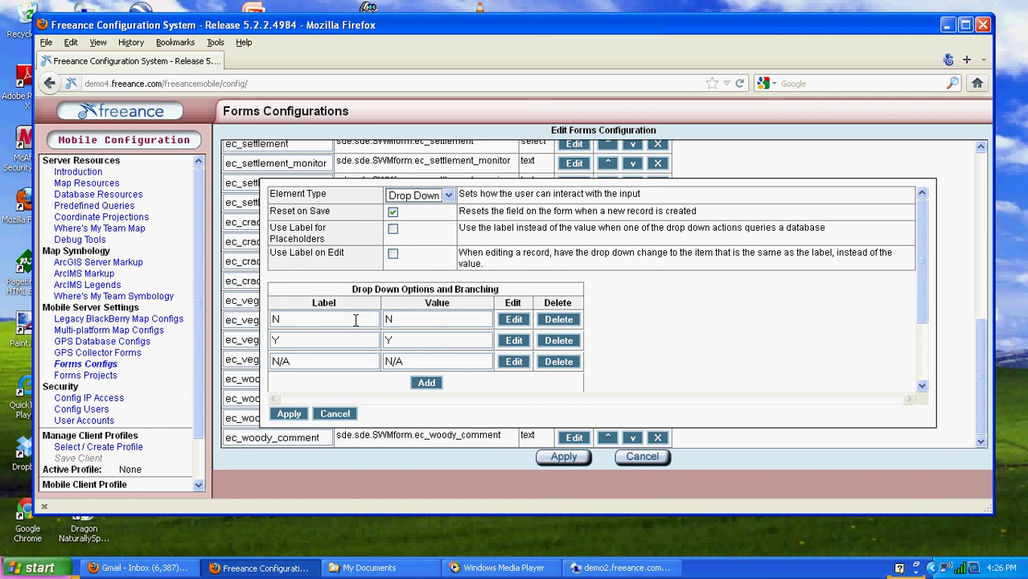
{"action": "left_click", "coordinate": [519, 324]}
{"action": "scroll", "coordinate": [641, 350], "scroll_direction": "down", "scroll_amount": 2}
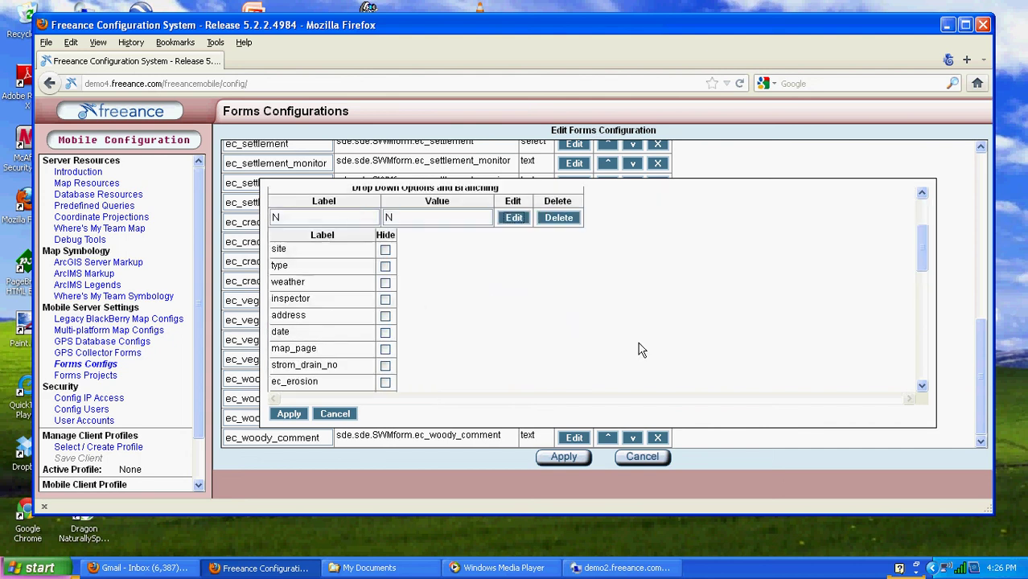
{"action": "scroll", "coordinate": [641, 349], "scroll_direction": "down", "scroll_amount": 5}
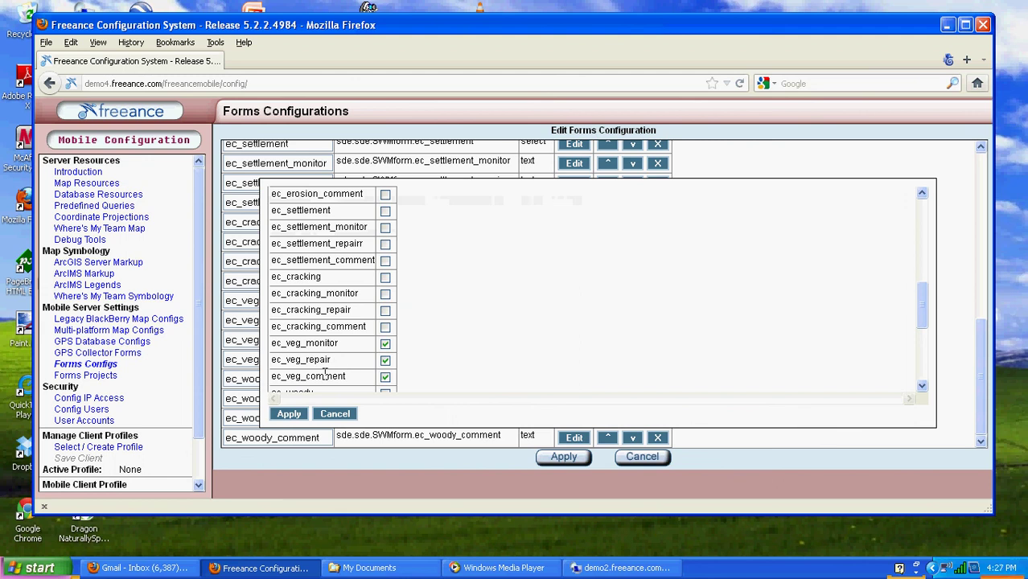
{"action": "left_click", "coordinate": [282, 413]}
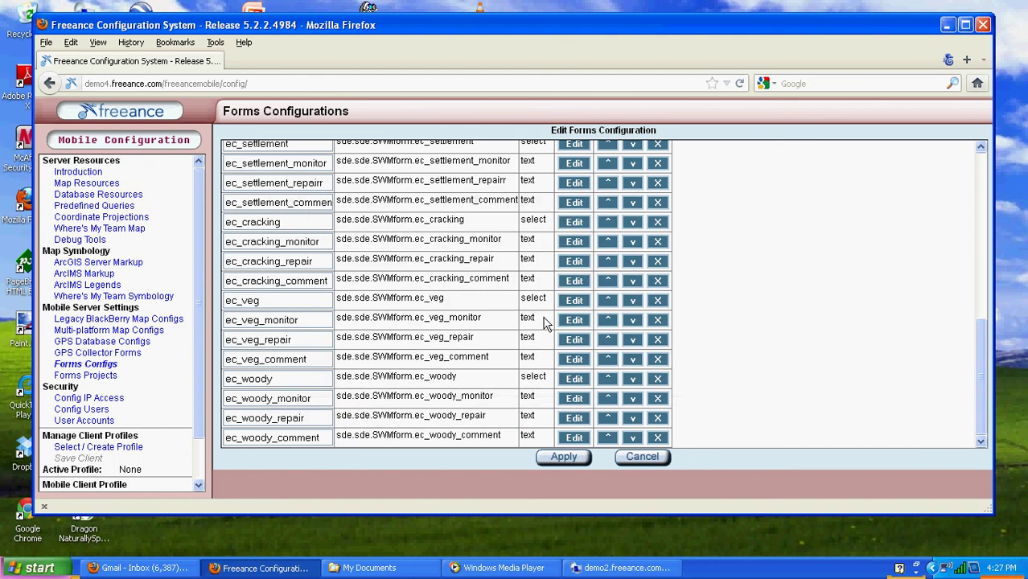
- Reopen ec_veg to check its Y option branching and reapply the settings
{"action": "left_click", "coordinate": [570, 303]}
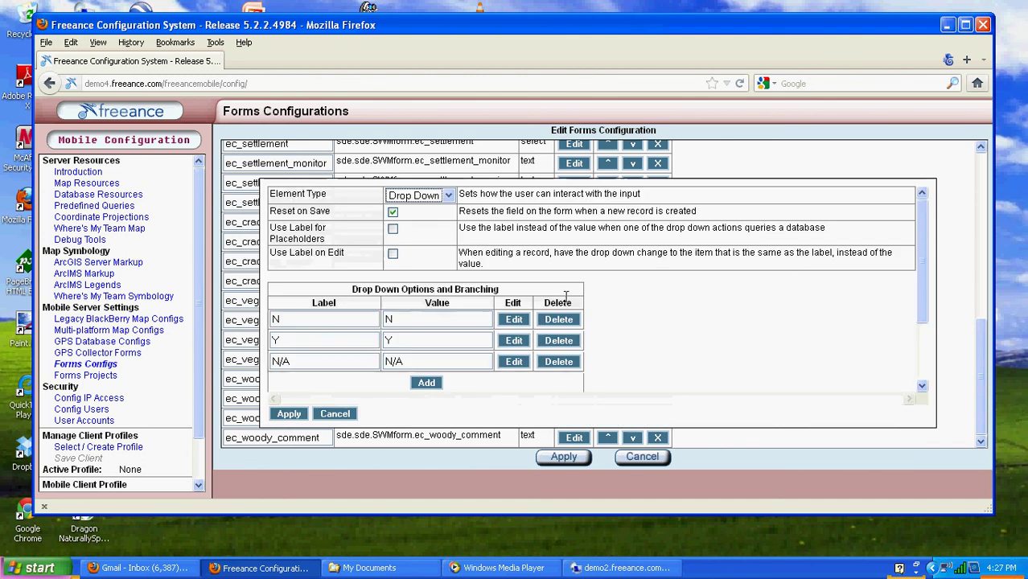
{"action": "left_click", "coordinate": [514, 341]}
{"action": "scroll", "coordinate": [671, 336], "scroll_direction": "down", "scroll_amount": 4}
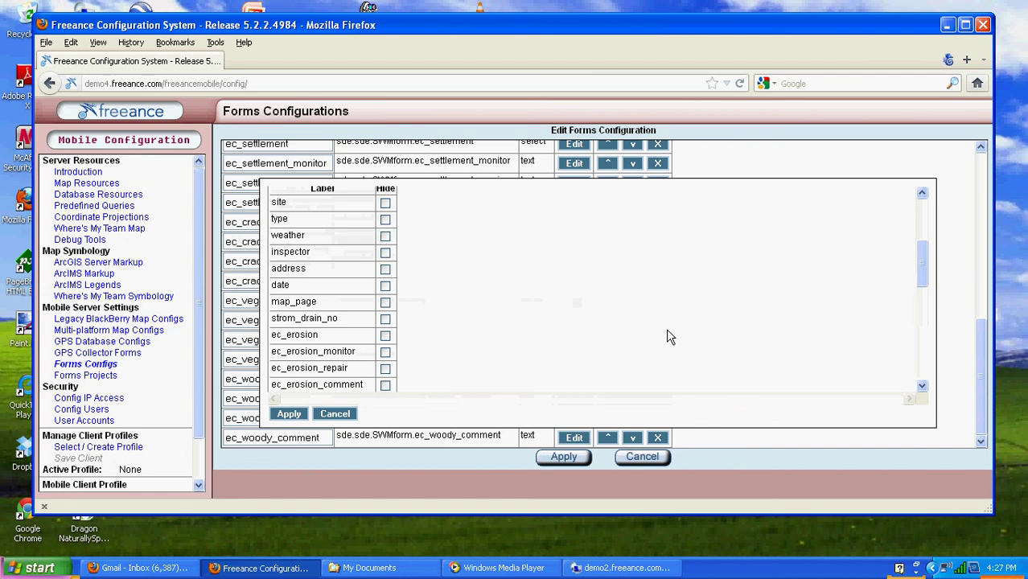
{"action": "scroll", "coordinate": [671, 337], "scroll_direction": "down", "scroll_amount": 6}
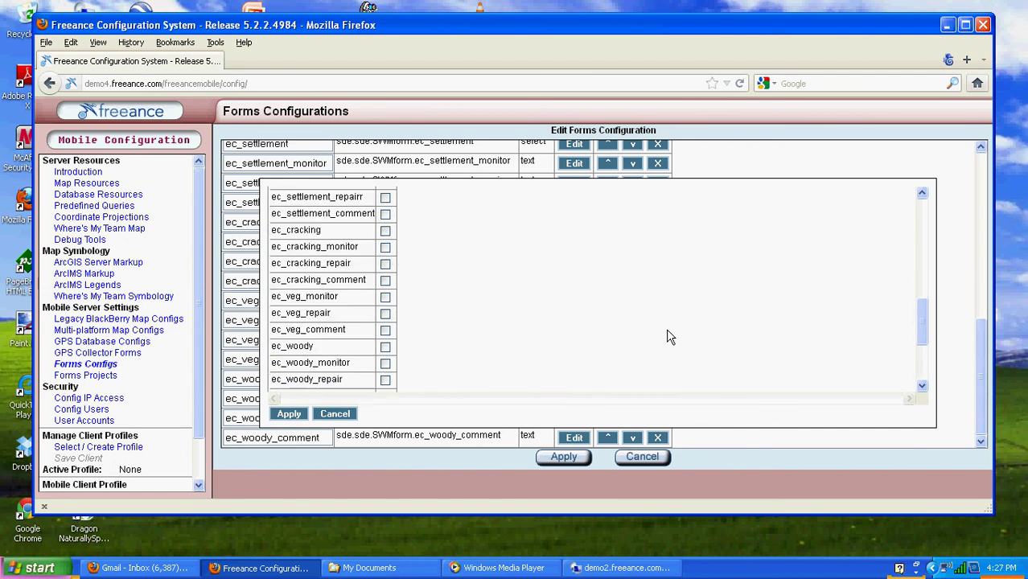
{"action": "scroll", "coordinate": [670, 336], "scroll_direction": "down", "scroll_amount": 3}
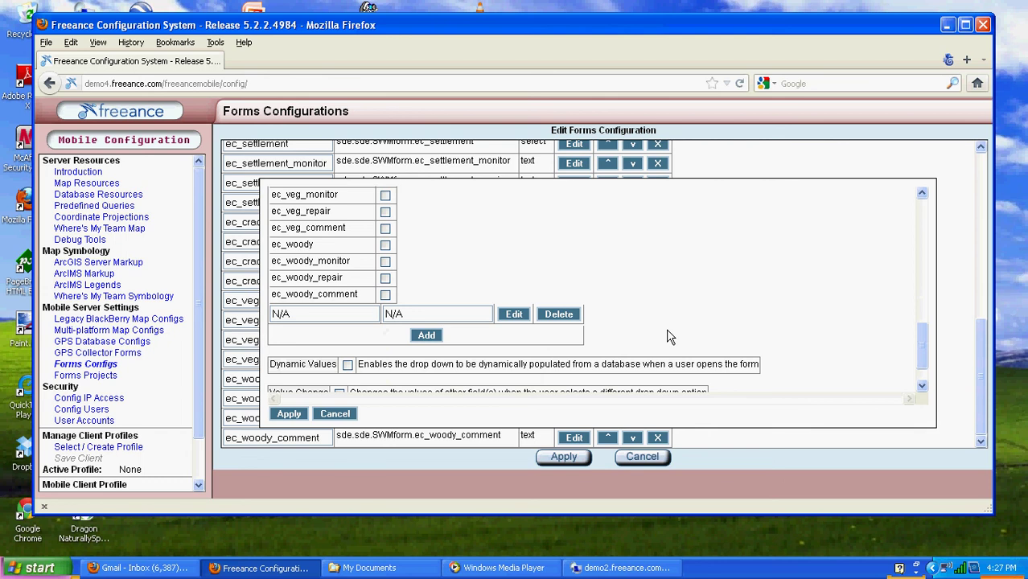
{"action": "left_click", "coordinate": [289, 413]}
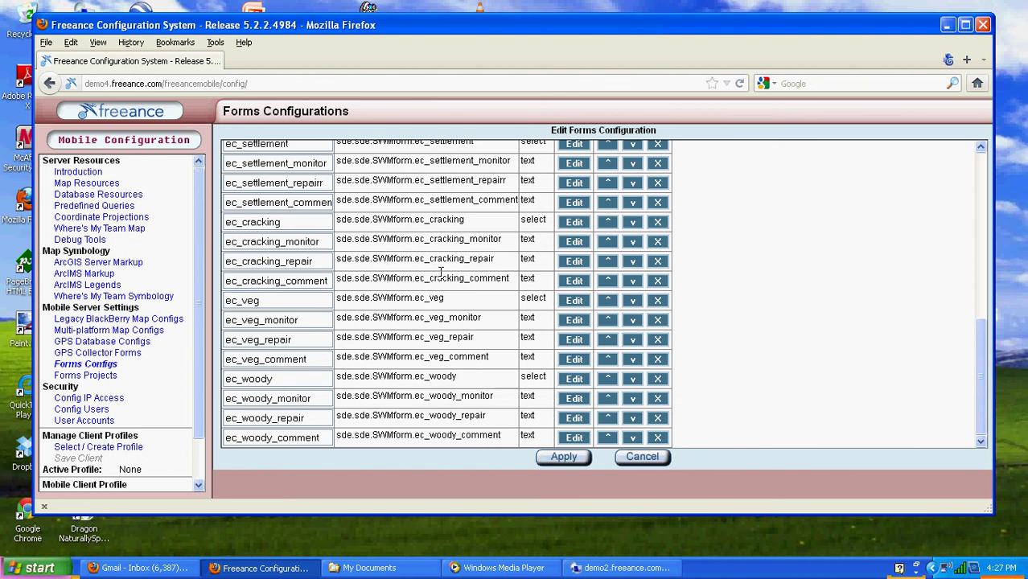
- Show the list of form fields available to add
{"action": "scroll", "coordinate": [774, 250], "scroll_direction": "up", "scroll_amount": 8}
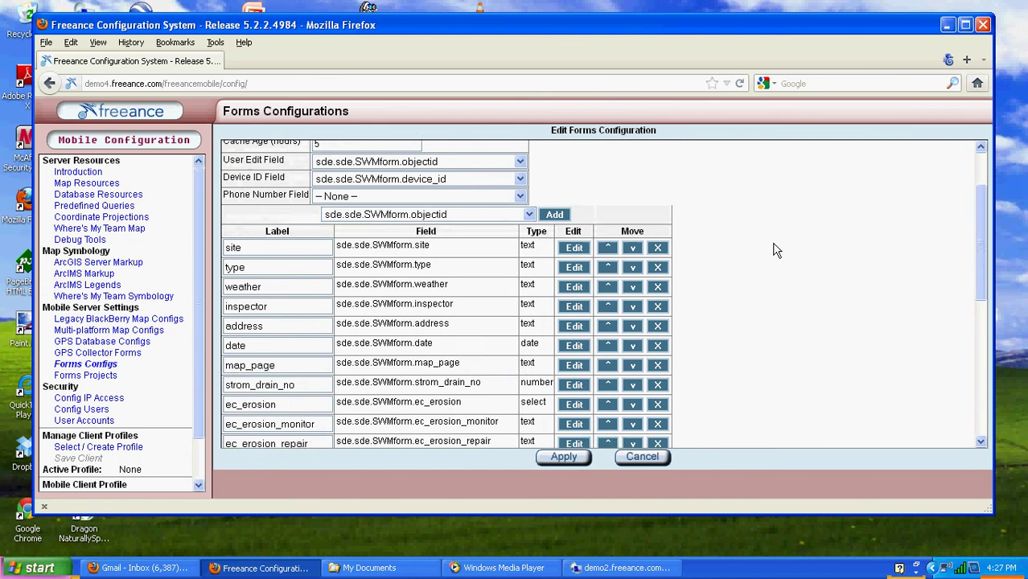
{"action": "scroll", "coordinate": [773, 250], "scroll_direction": "up", "scroll_amount": 2}
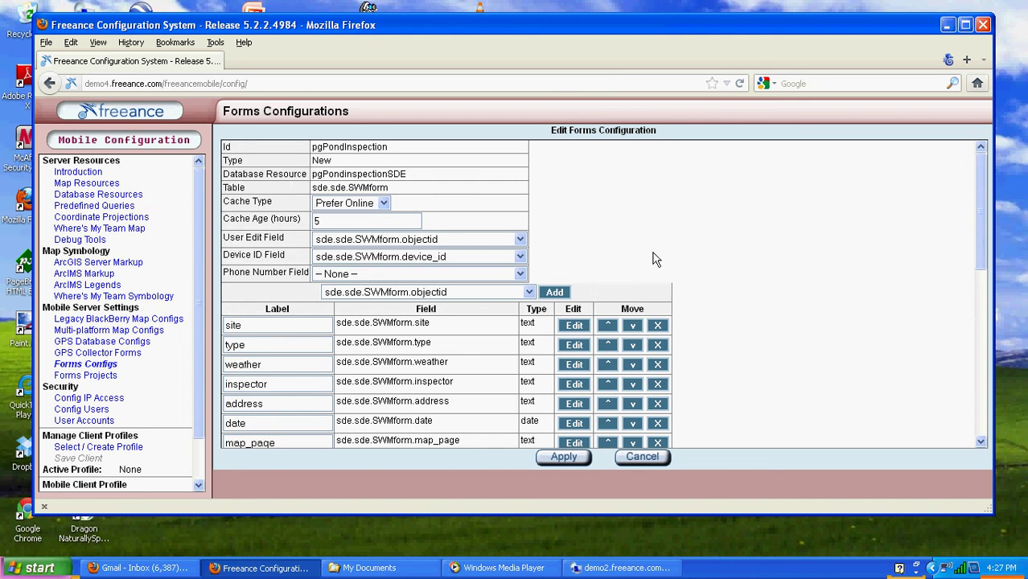
{"action": "left_click", "coordinate": [527, 294]}
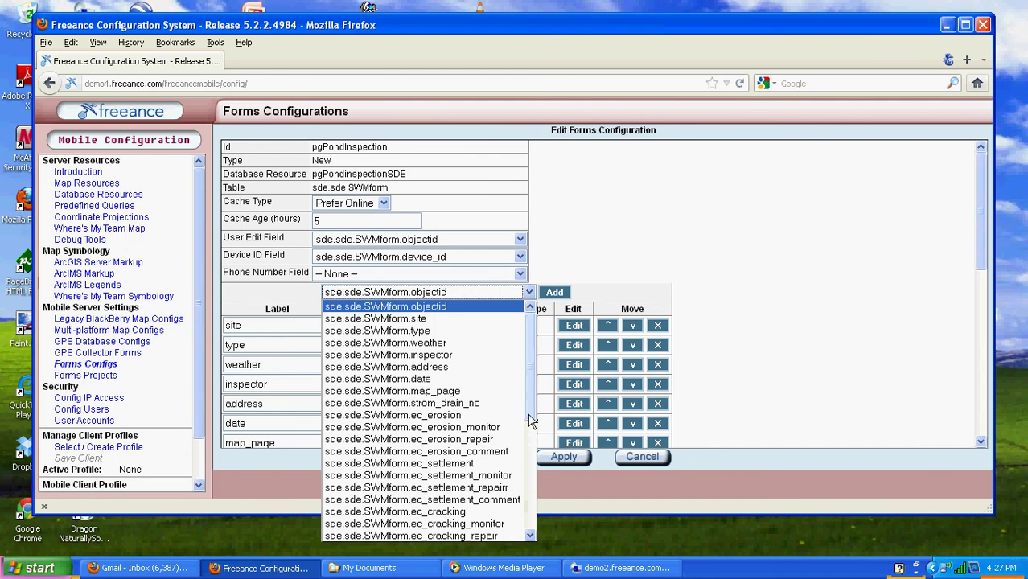
- Add a Location element, then a Pictures element, to the end of the field list
{"action": "scroll", "coordinate": [531, 418], "scroll_direction": "down", "scroll_amount": 6}
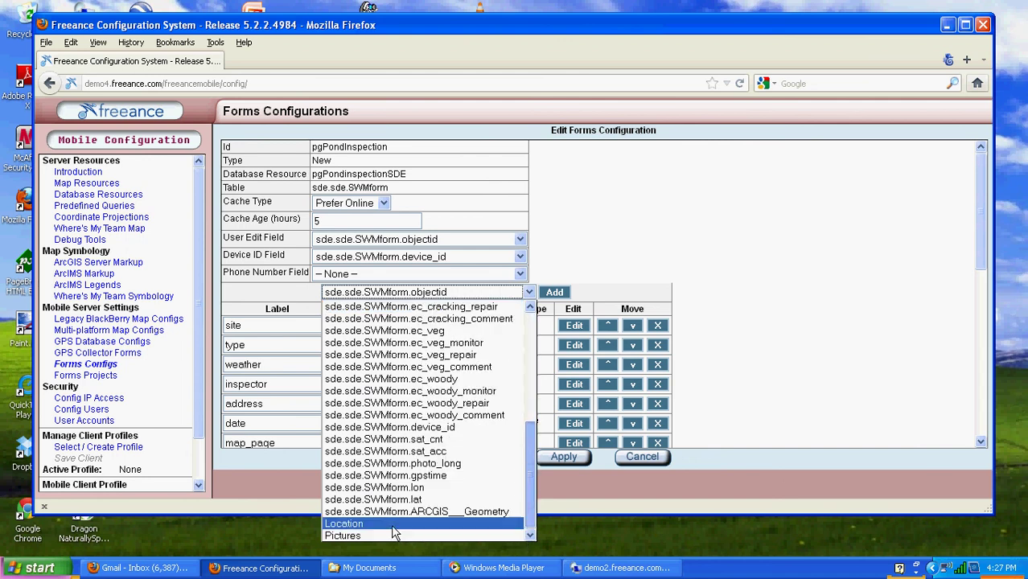
{"action": "left_click", "coordinate": [366, 524]}
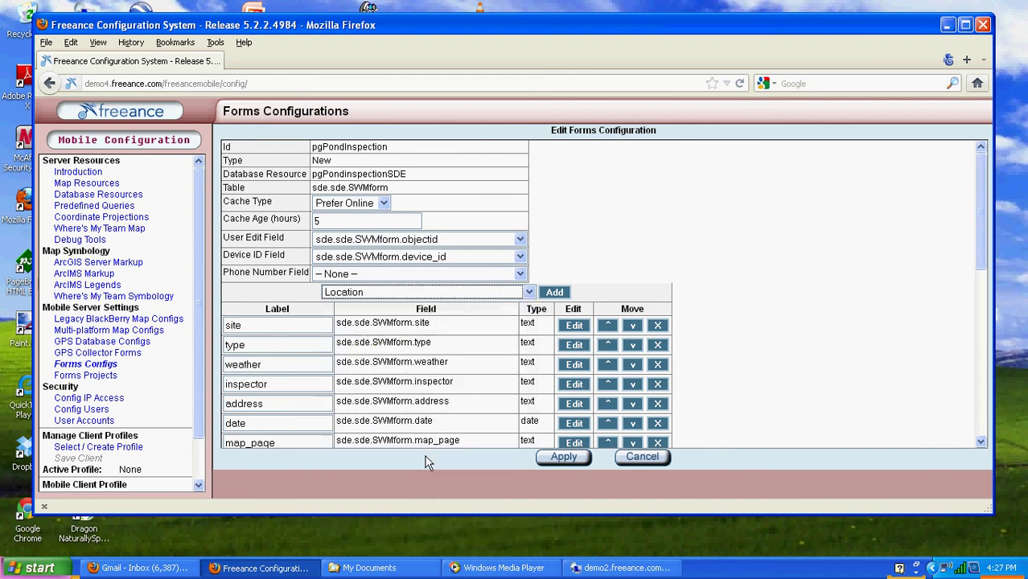
{"action": "left_click", "coordinate": [555, 294]}
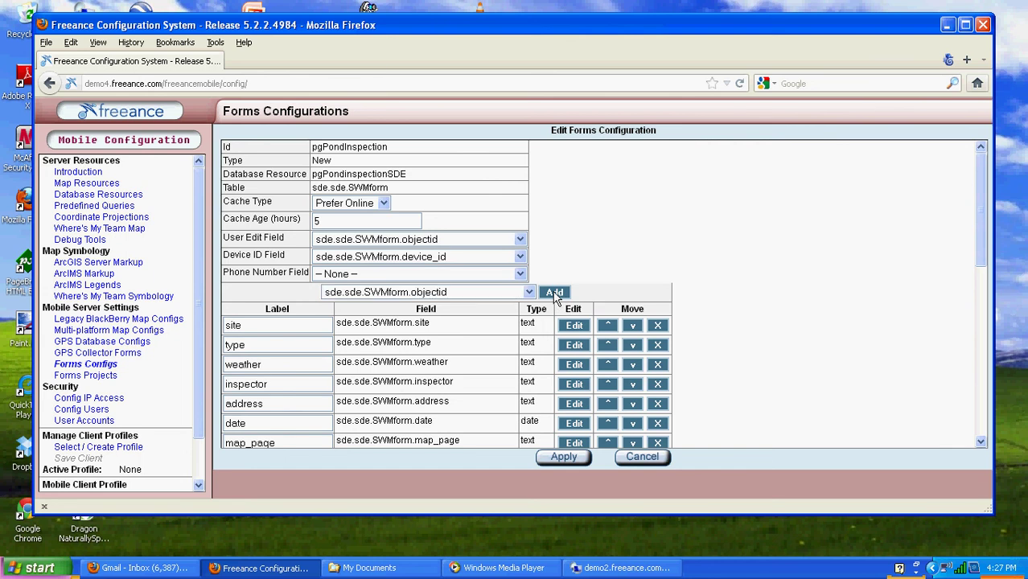
{"action": "left_click", "coordinate": [529, 292]}
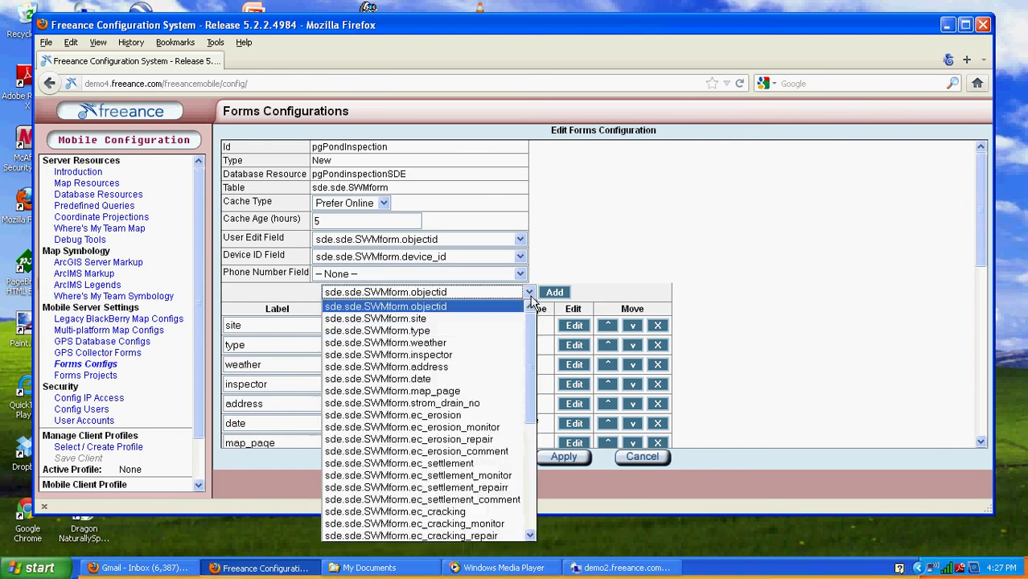
{"action": "scroll", "coordinate": [529, 362], "scroll_direction": "down", "scroll_amount": 6}
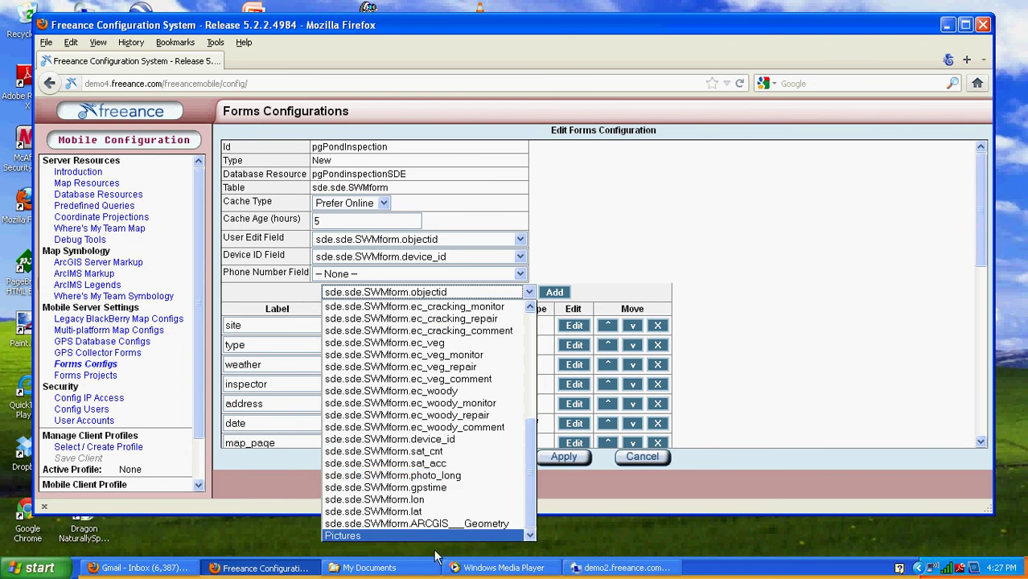
{"action": "left_click", "coordinate": [416, 535]}
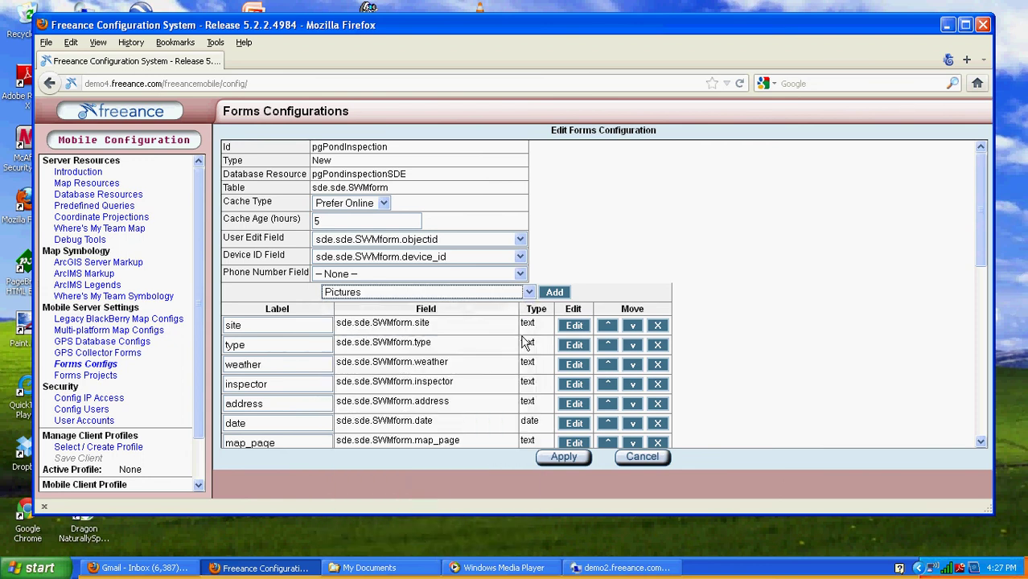
{"action": "left_click", "coordinate": [554, 293]}
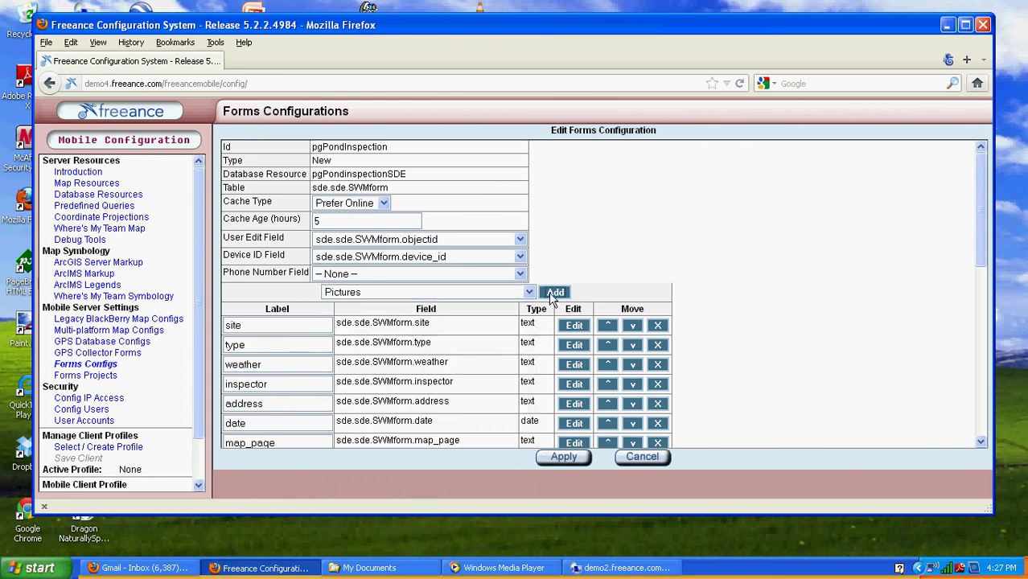
{"action": "left_click_drag", "start_coordinate": [975, 259], "coordinate": [980, 447]}
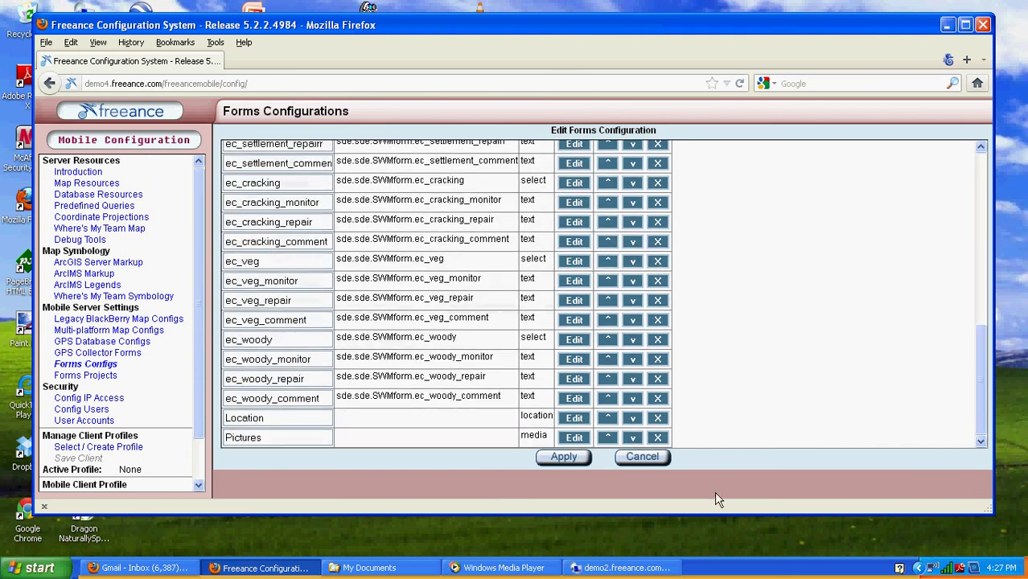
- Set the Location element's Geometry Field to ARCGIS Geometry and Accuracy Field to sat_acc
{"action": "left_click", "coordinate": [574, 418]}
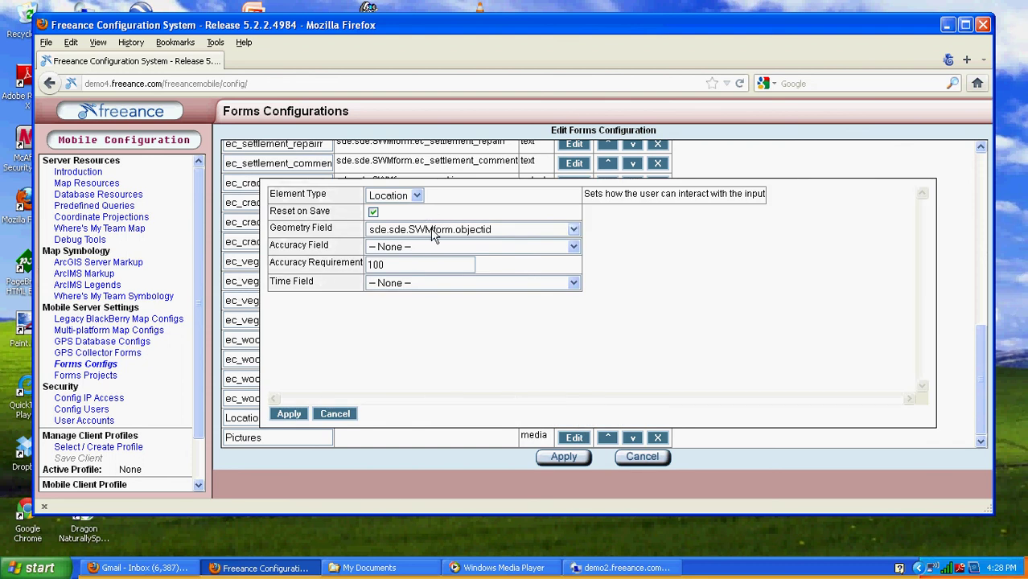
{"action": "left_click", "coordinate": [433, 231]}
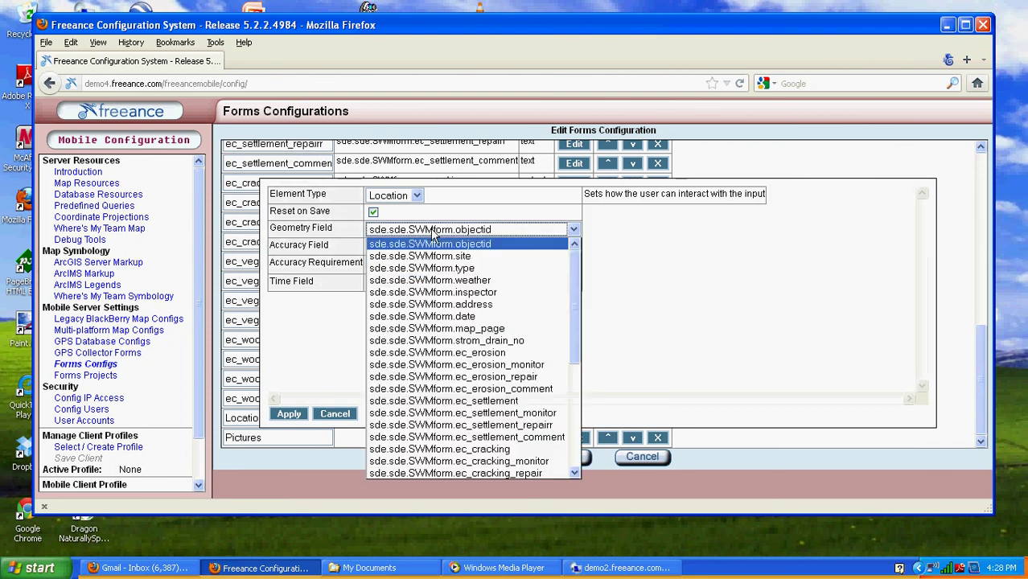
{"action": "left_click", "coordinate": [574, 417]}
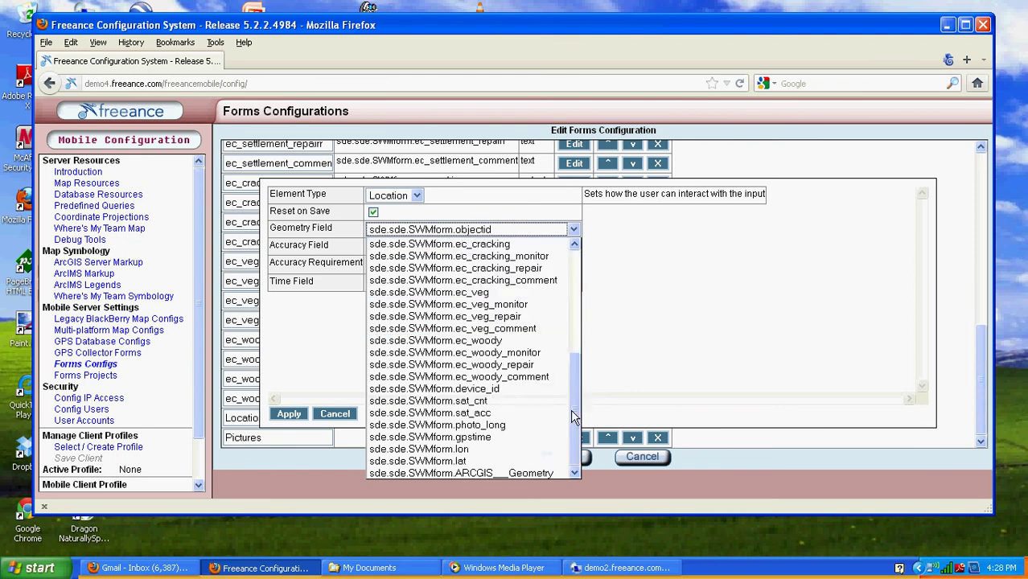
{"action": "left_click", "coordinate": [531, 473]}
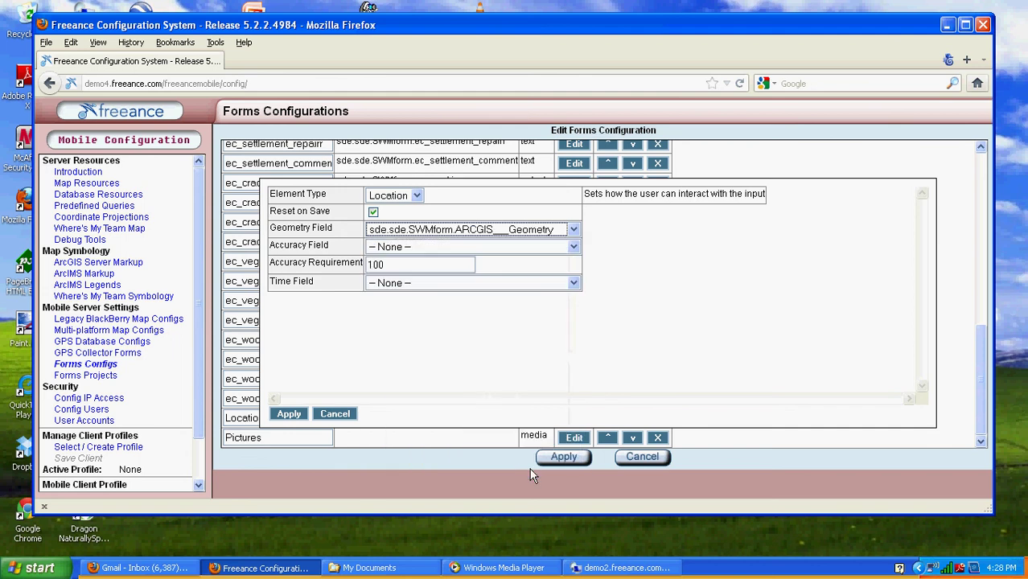
{"action": "left_click", "coordinate": [460, 249]}
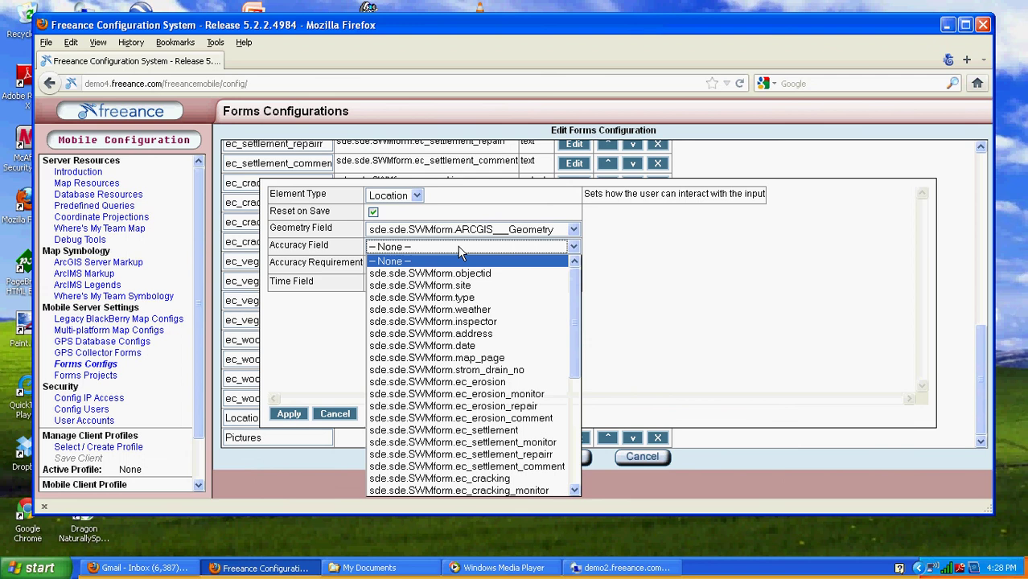
{"action": "left_click", "coordinate": [571, 456]}
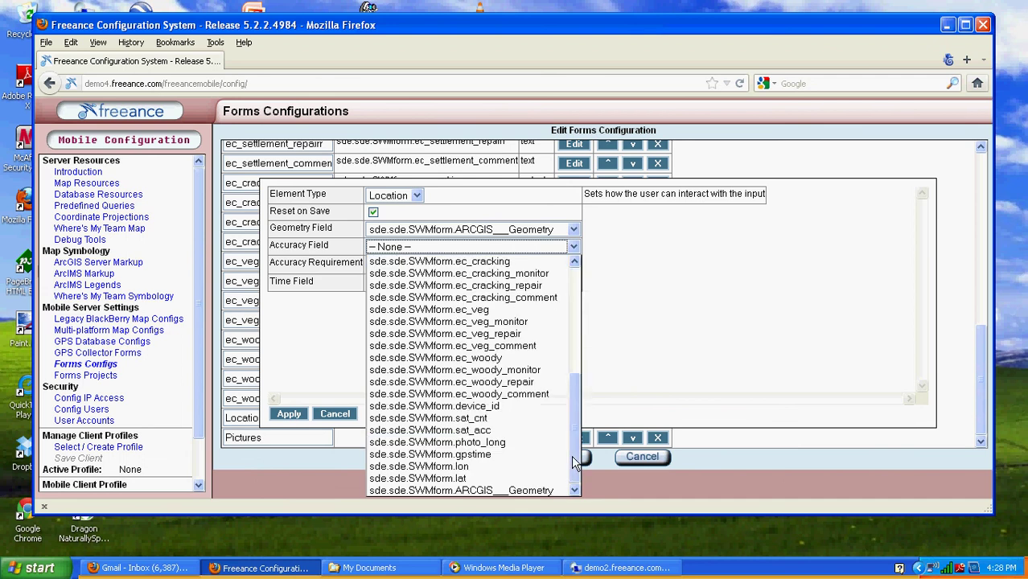
{"action": "left_click", "coordinate": [488, 427]}
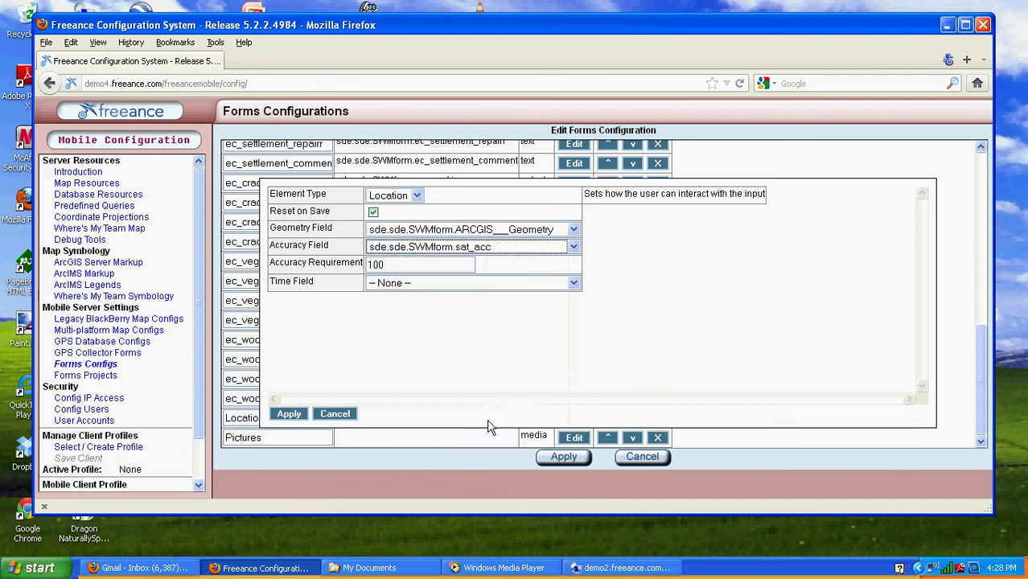
- Set Accuracy Requirement to 20 and Time Field to gpstime, then apply
{"action": "left_click", "coordinate": [434, 263]}
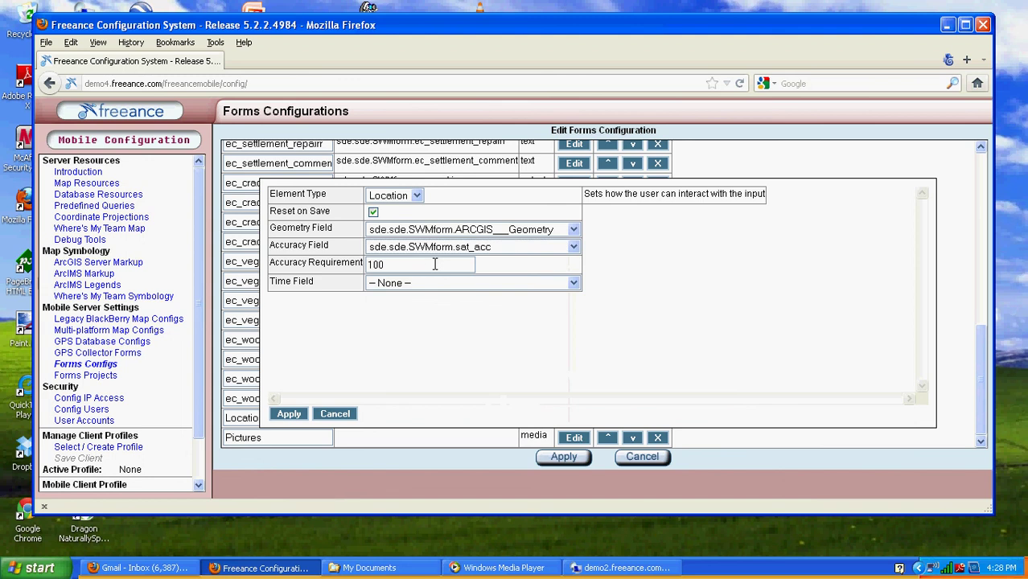
{"action": "key", "text": "BackSpace"}
{"action": "key", "text": "BackSpace"}
{"action": "key", "text": "BackSpace"}
{"action": "type", "text": "20"}
{"action": "left_click", "coordinate": [436, 287]}
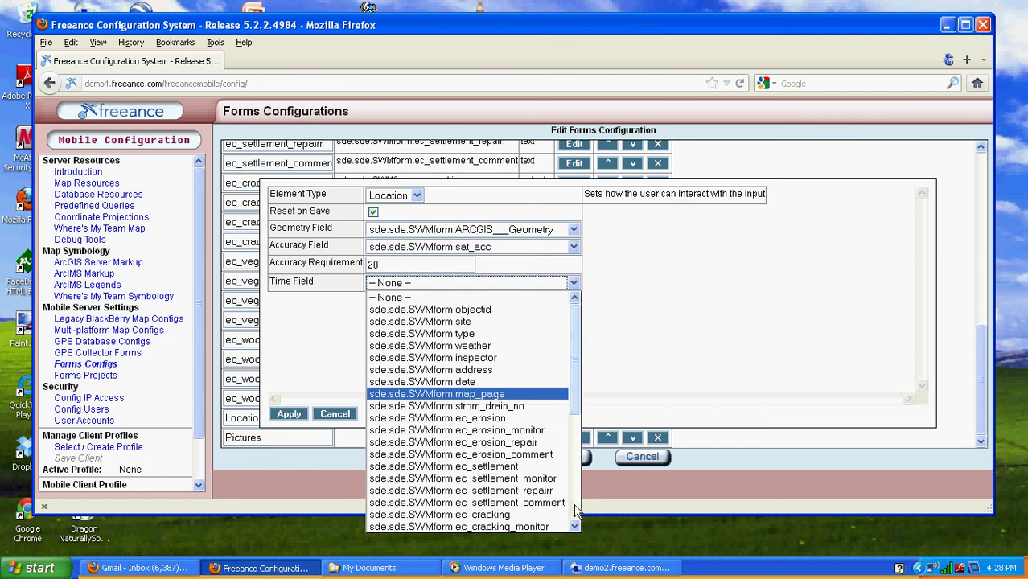
{"action": "left_click", "coordinate": [575, 511]}
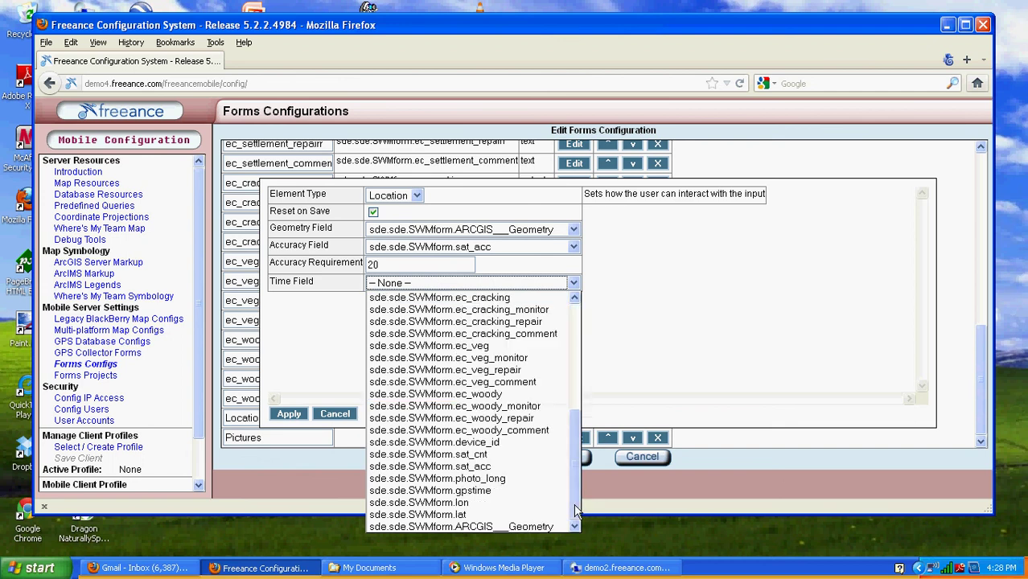
{"action": "left_click", "coordinate": [496, 492]}
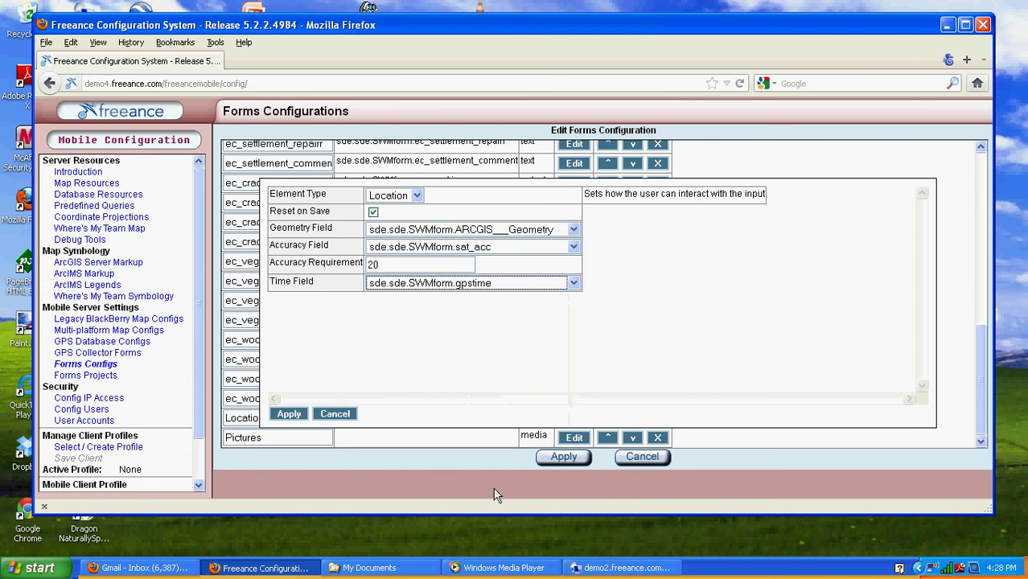
{"action": "left_click", "coordinate": [289, 416]}
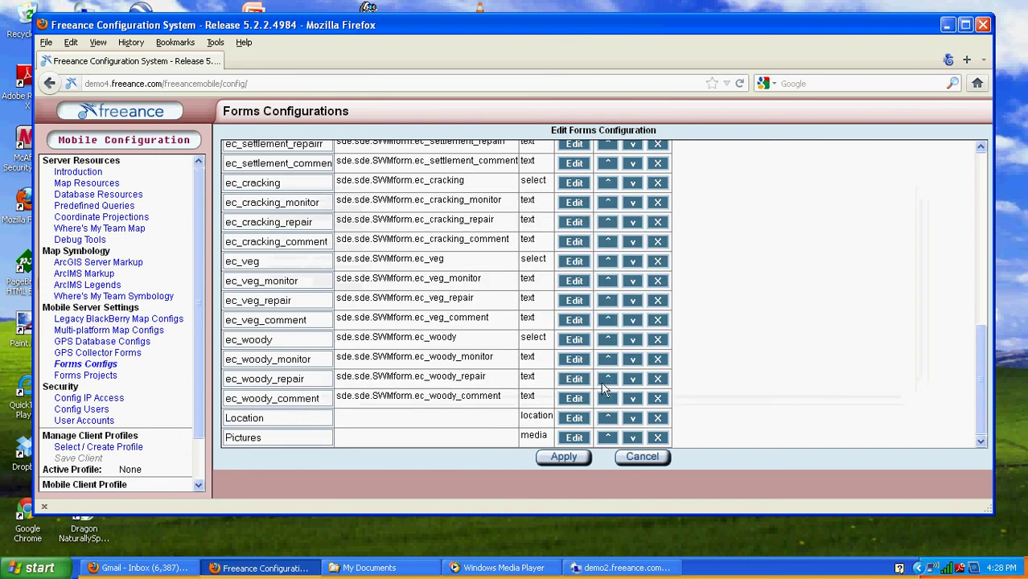
- Set the Pictures element's Record Link Field to sde.sde.SWMform.photo_long and apply
{"action": "left_click", "coordinate": [574, 437]}
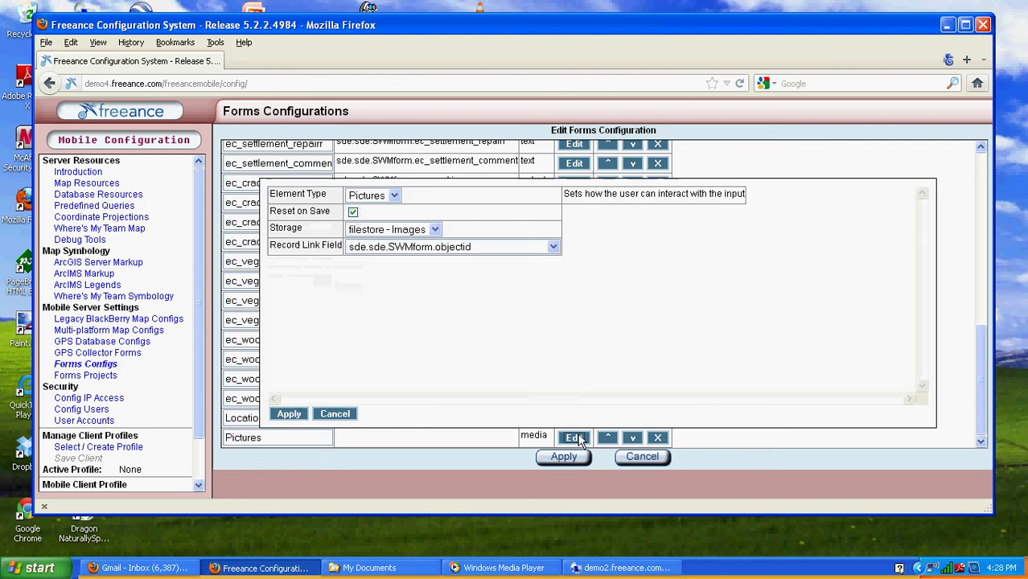
{"action": "left_click", "coordinate": [439, 231]}
{"action": "left_click", "coordinate": [441, 233]}
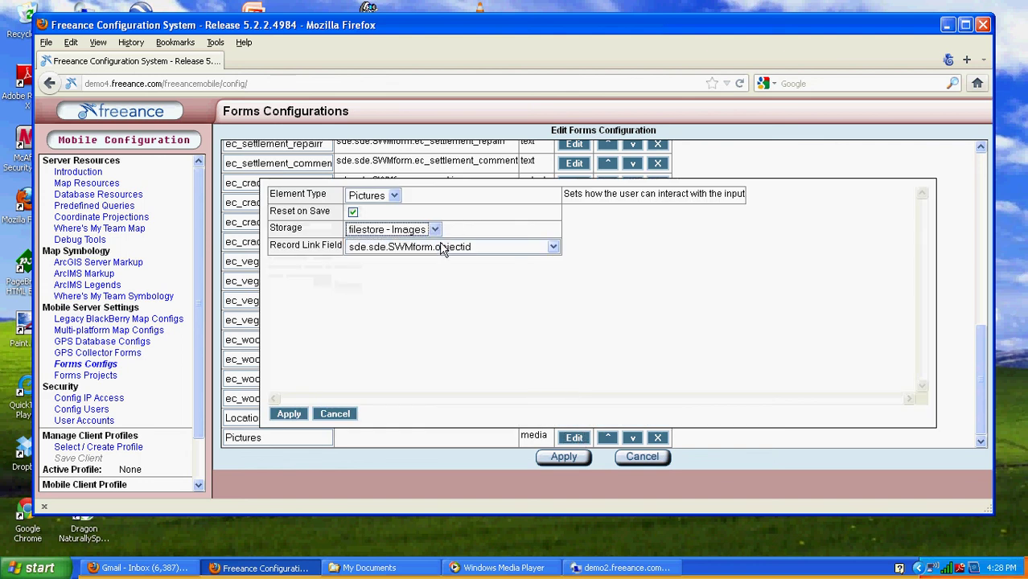
{"action": "left_click", "coordinate": [441, 249]}
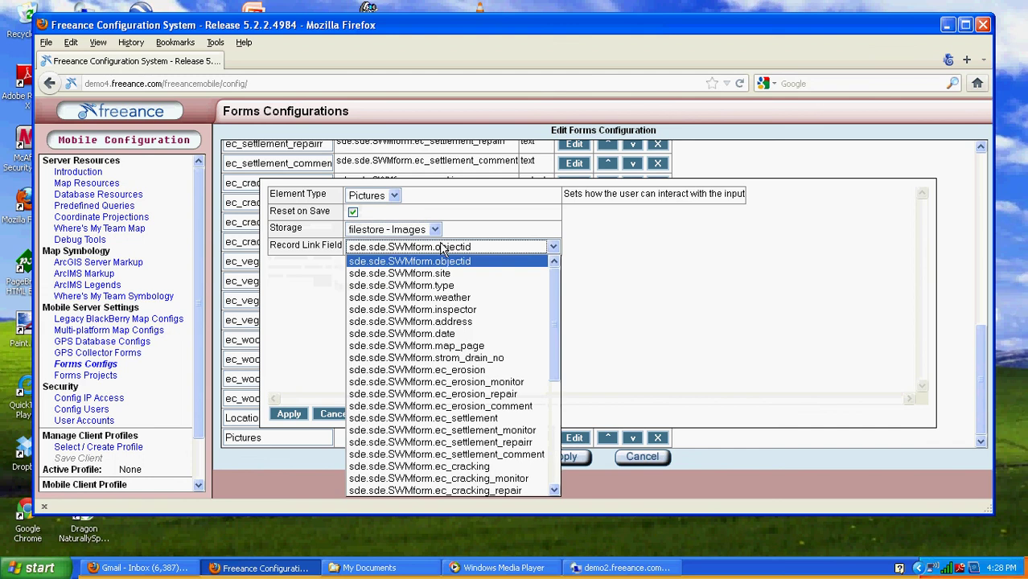
{"action": "left_click", "coordinate": [553, 472]}
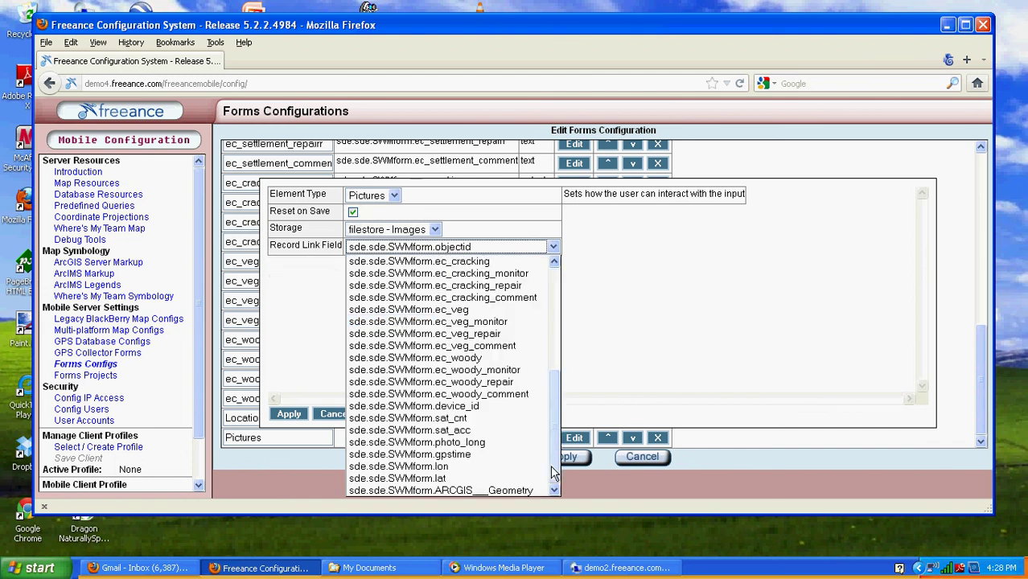
{"action": "left_click", "coordinate": [451, 443]}
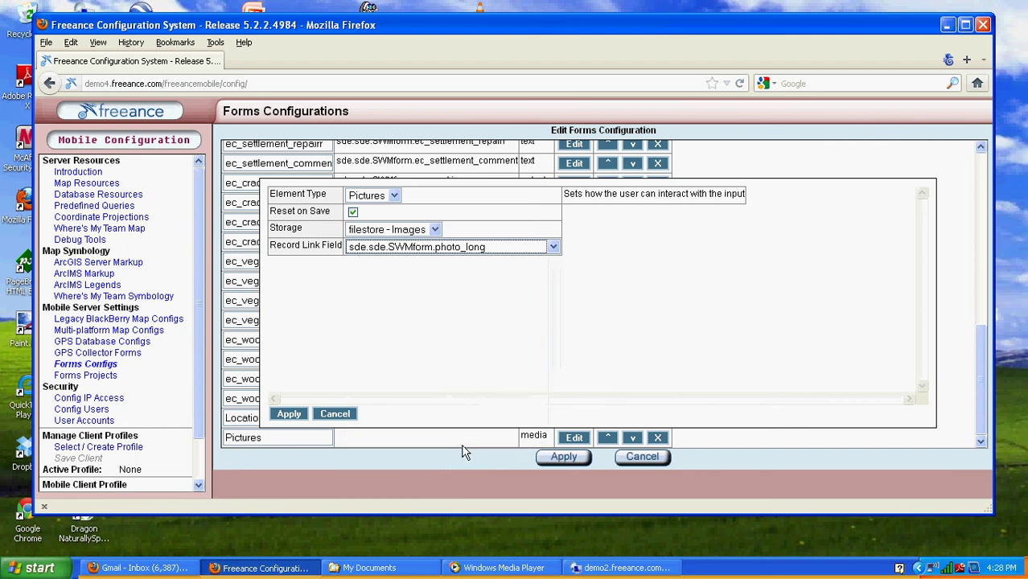
{"action": "left_click", "coordinate": [293, 414]}
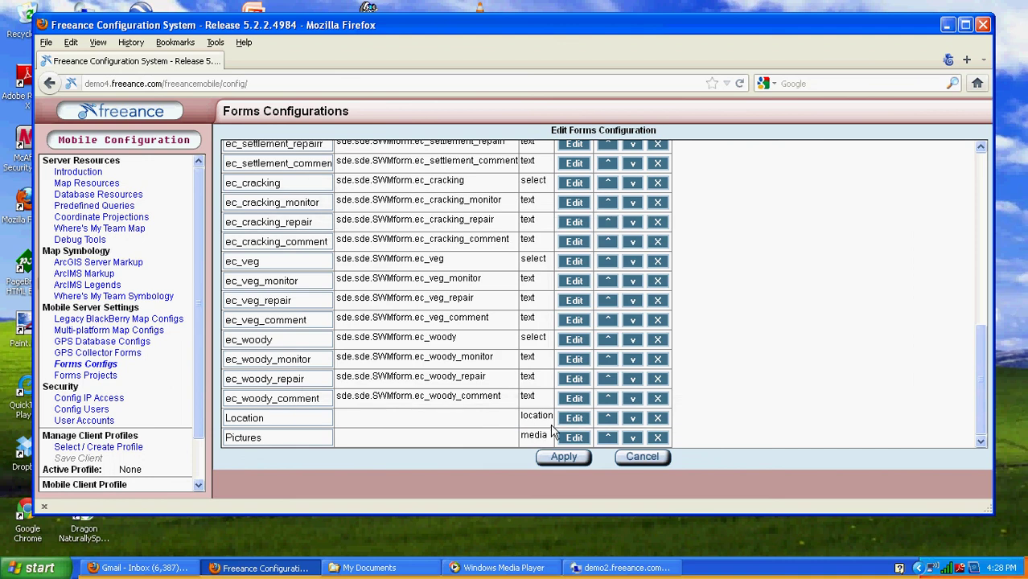
- Move Location up past the woody, veg, cracking and settlement fields to the top, above site
{"action": "left_click", "coordinate": [607, 418]}
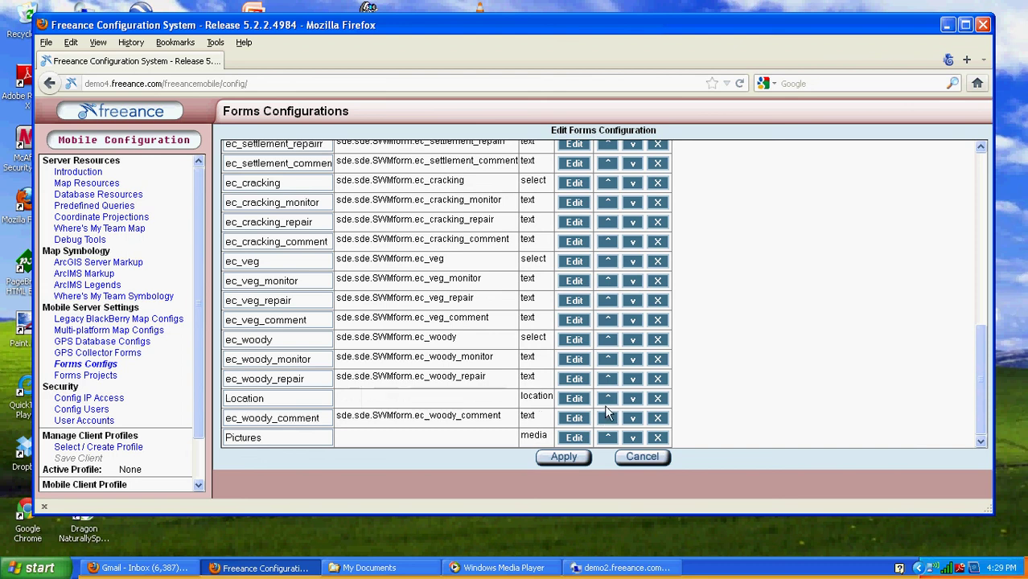
{"action": "left_click", "coordinate": [607, 398]}
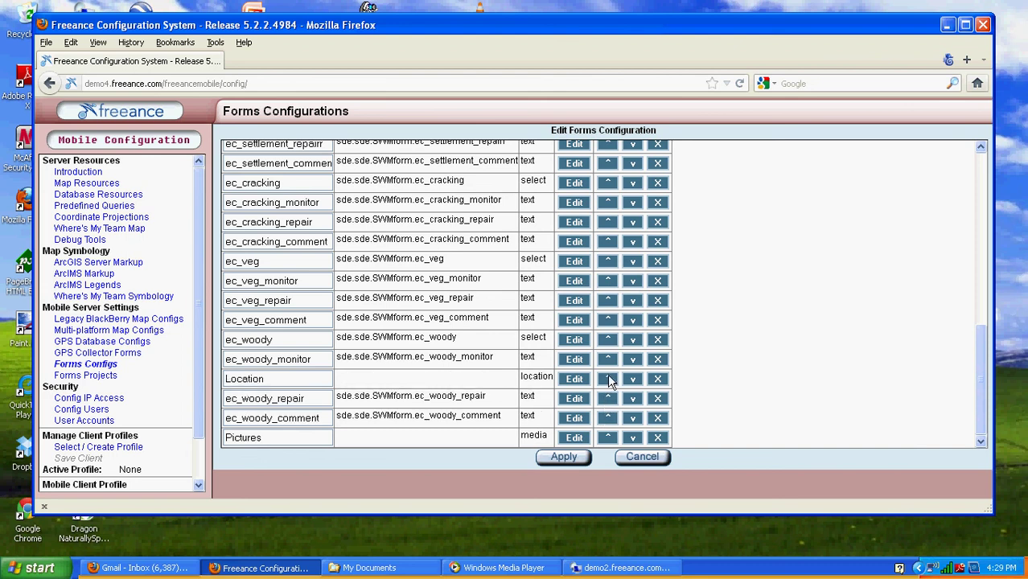
{"action": "left_click", "coordinate": [608, 379]}
{"action": "left_click", "coordinate": [608, 361]}
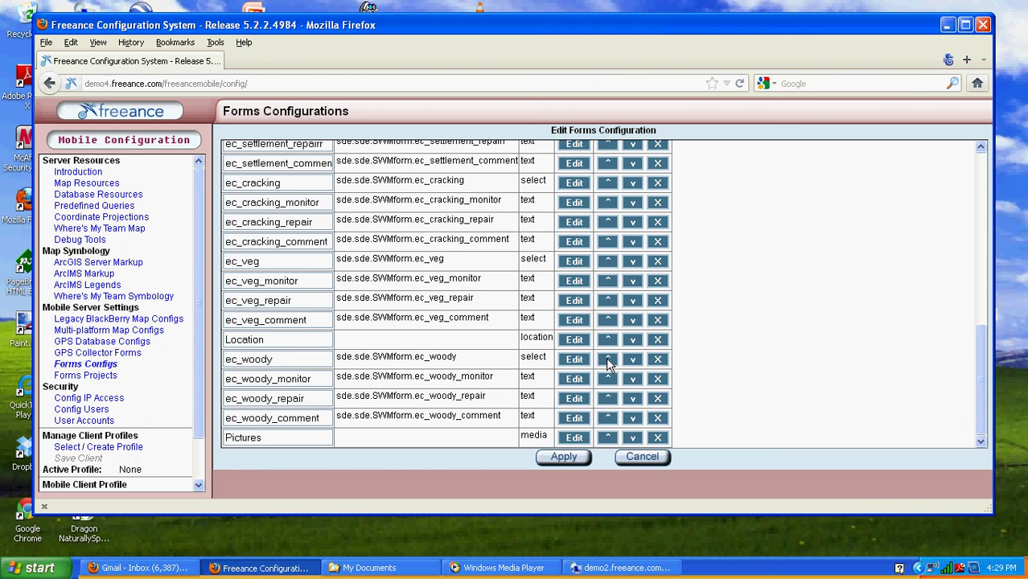
{"action": "left_click", "coordinate": [608, 327]}
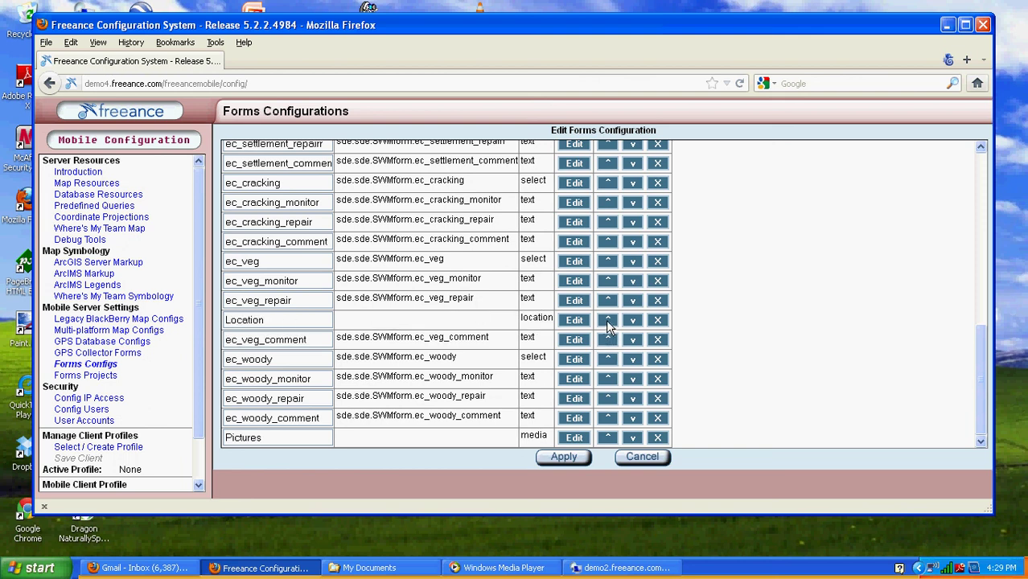
{"action": "left_click", "coordinate": [607, 321]}
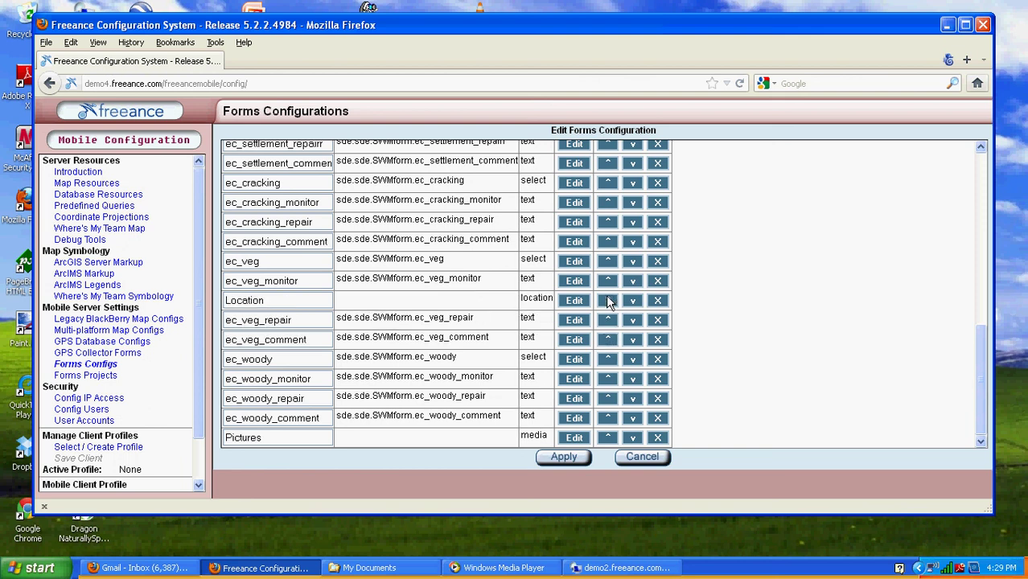
{"action": "left_click", "coordinate": [608, 301]}
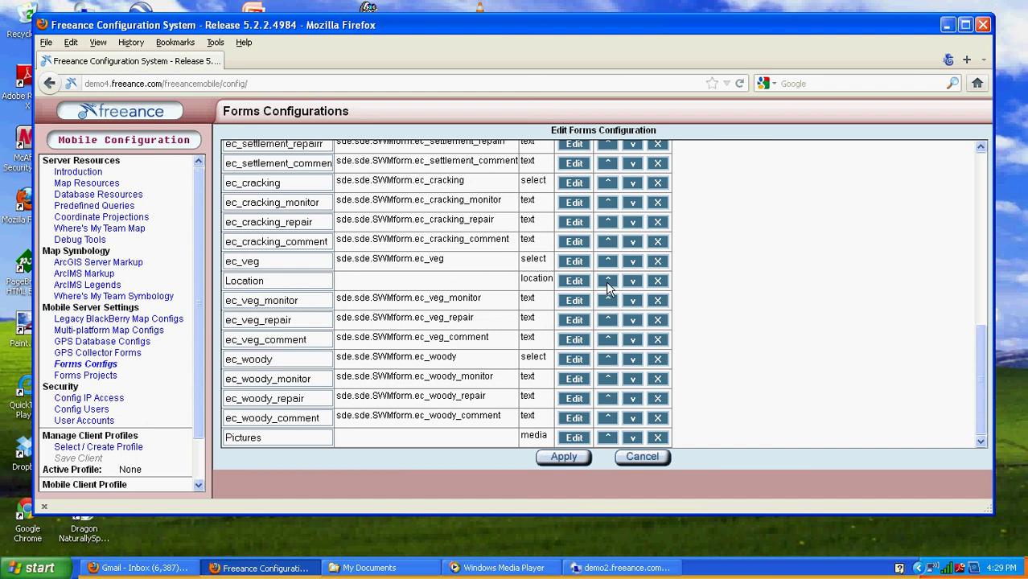
{"action": "left_click", "coordinate": [608, 283]}
{"action": "left_click", "coordinate": [608, 262]}
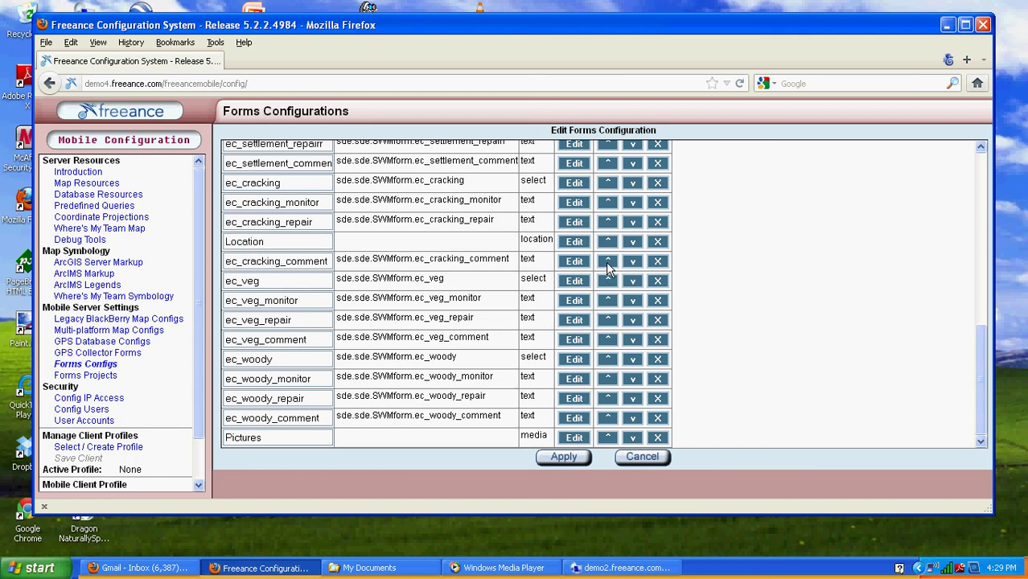
{"action": "left_click", "coordinate": [608, 242]}
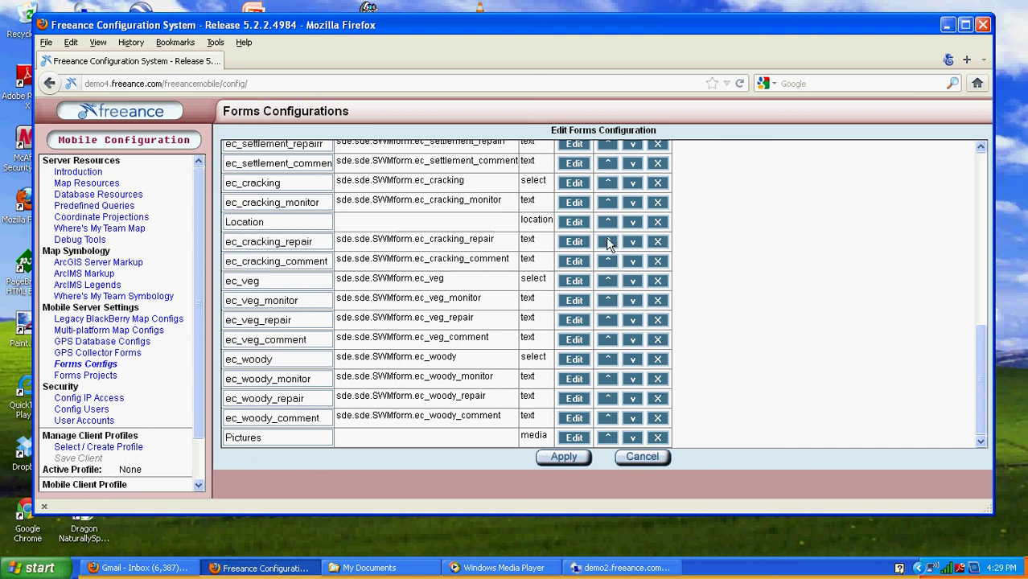
{"action": "left_click", "coordinate": [607, 223]}
{"action": "left_click", "coordinate": [608, 202]}
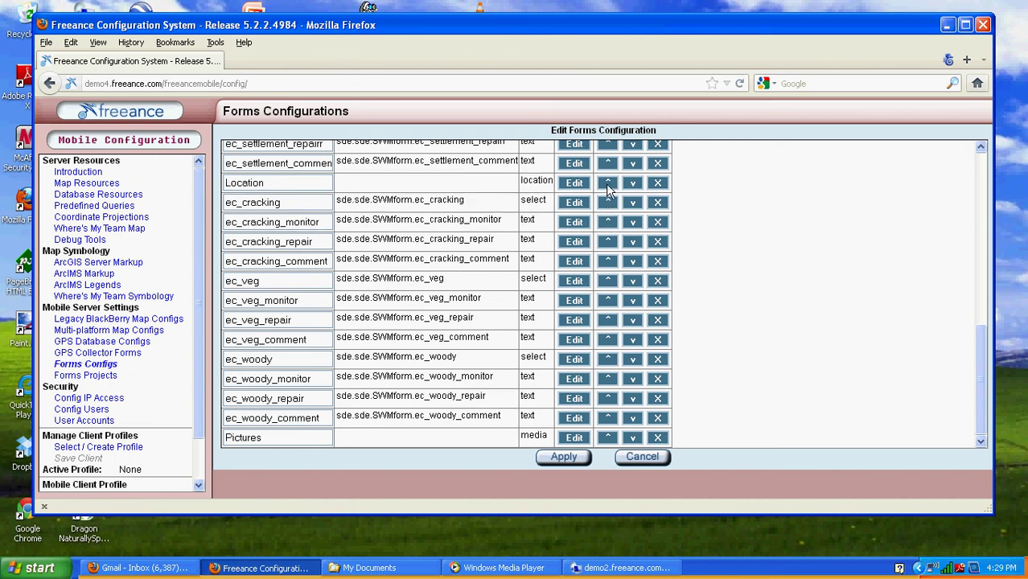
{"action": "left_click", "coordinate": [608, 188]}
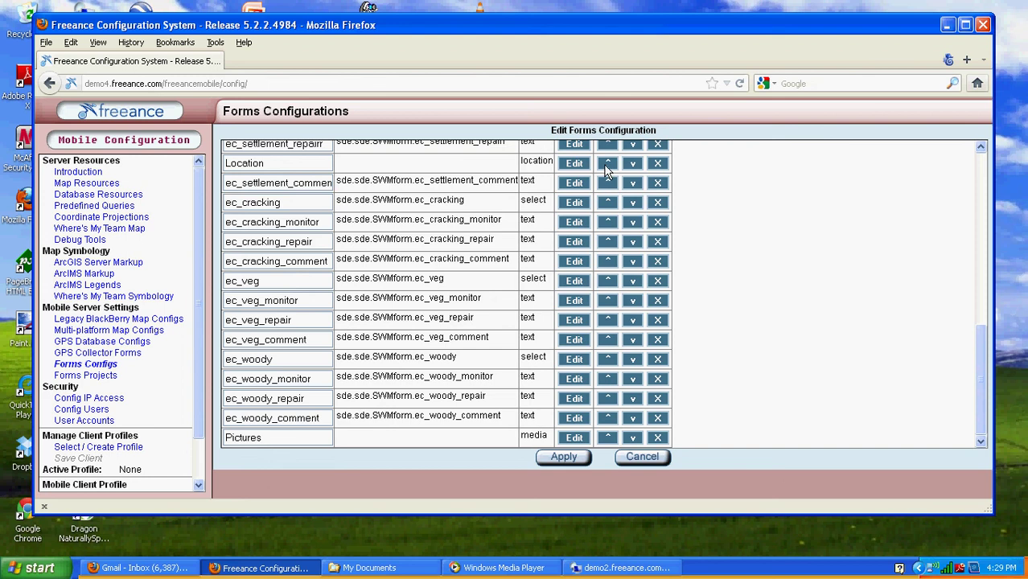
{"action": "left_click", "coordinate": [608, 165]}
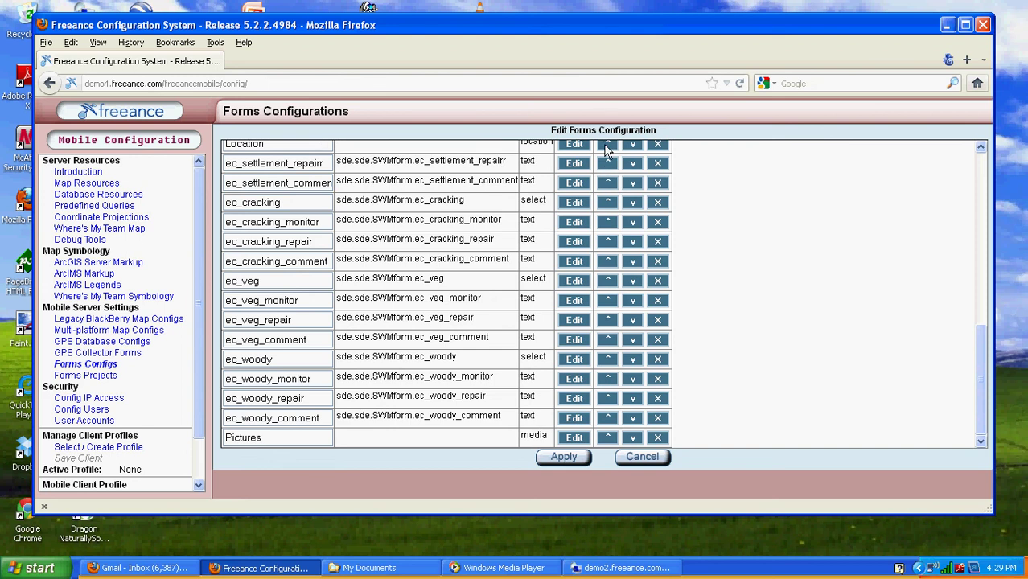
{"action": "left_click", "coordinate": [607, 147]}
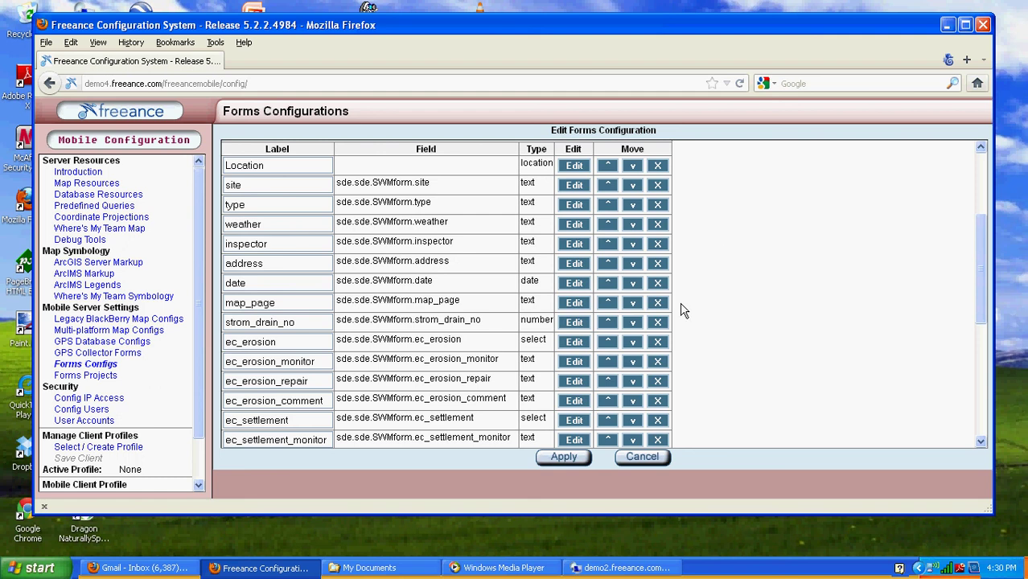
- Apply the new field order, dismiss the long-label warning, and reopen pgpondinspection
{"action": "left_click", "coordinate": [564, 457]}
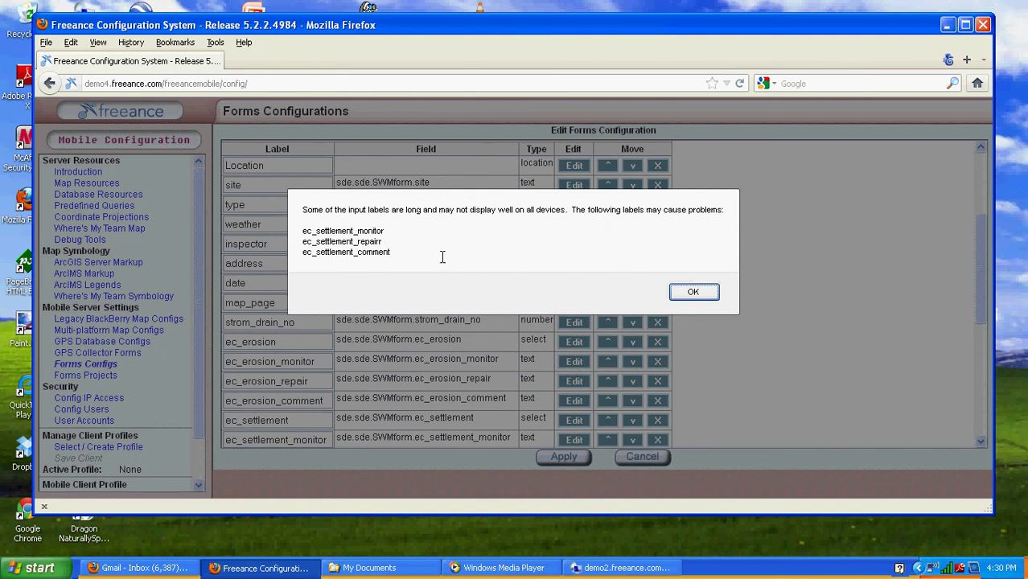
{"action": "left_click", "coordinate": [676, 296]}
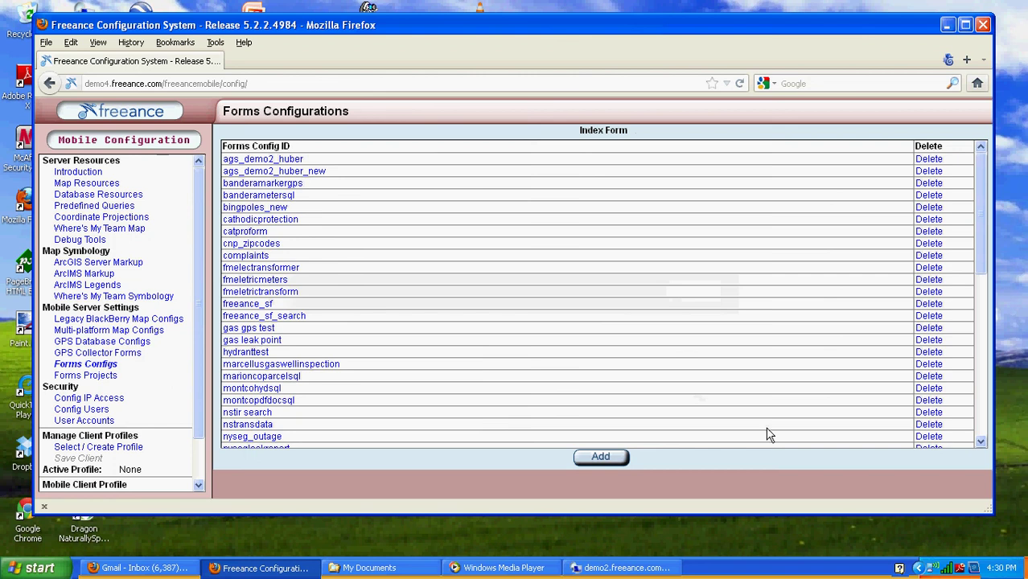
{"action": "left_click", "coordinate": [981, 418]}
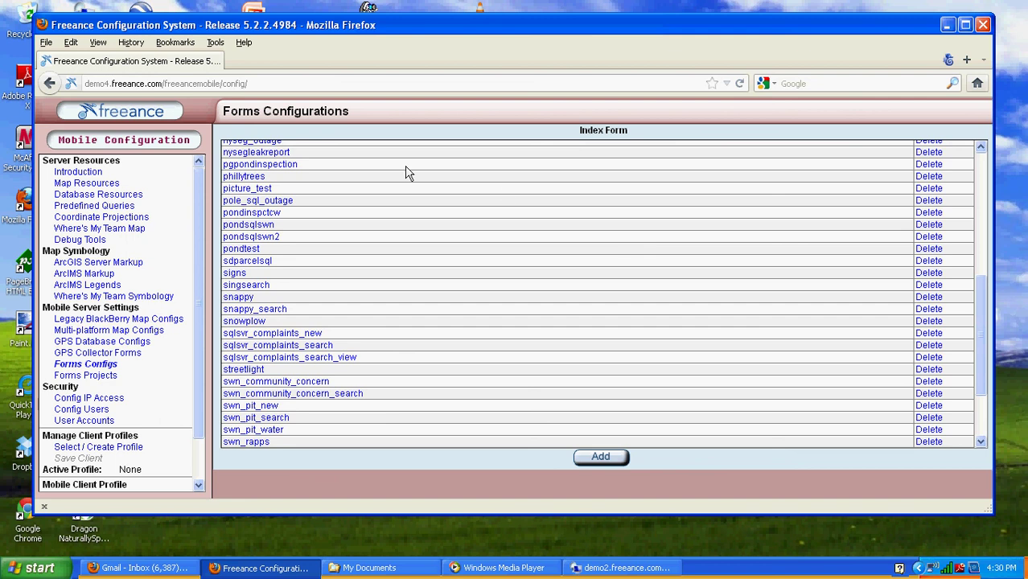
{"action": "left_click", "coordinate": [295, 165]}
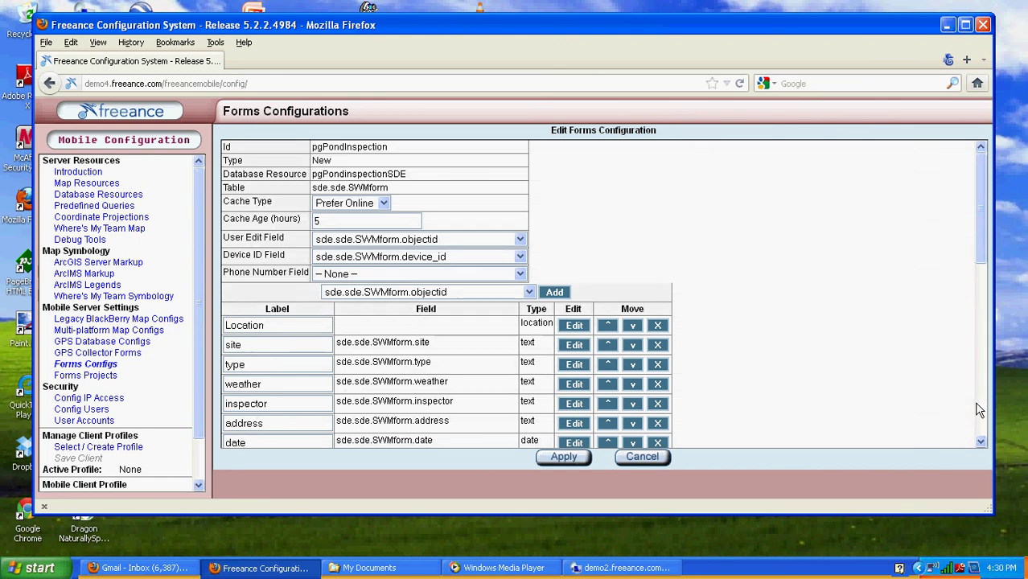
- Delete the ec_ prefix from the ec_cracking_repair, ec_cracking_monitor, ec_cracking and ec_settlement_comment labels
{"action": "scroll", "coordinate": [758, 385], "scroll_direction": "down", "scroll_amount": 5}
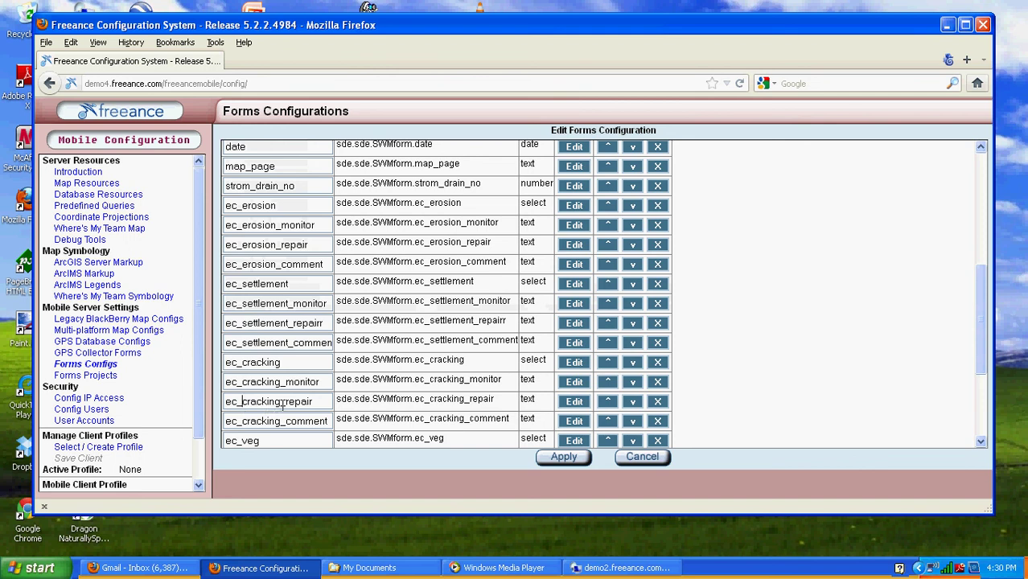
{"action": "key", "text": "BackSpace"}
{"action": "key", "text": "BackSpace"}
{"action": "key", "text": "BackSpace"}
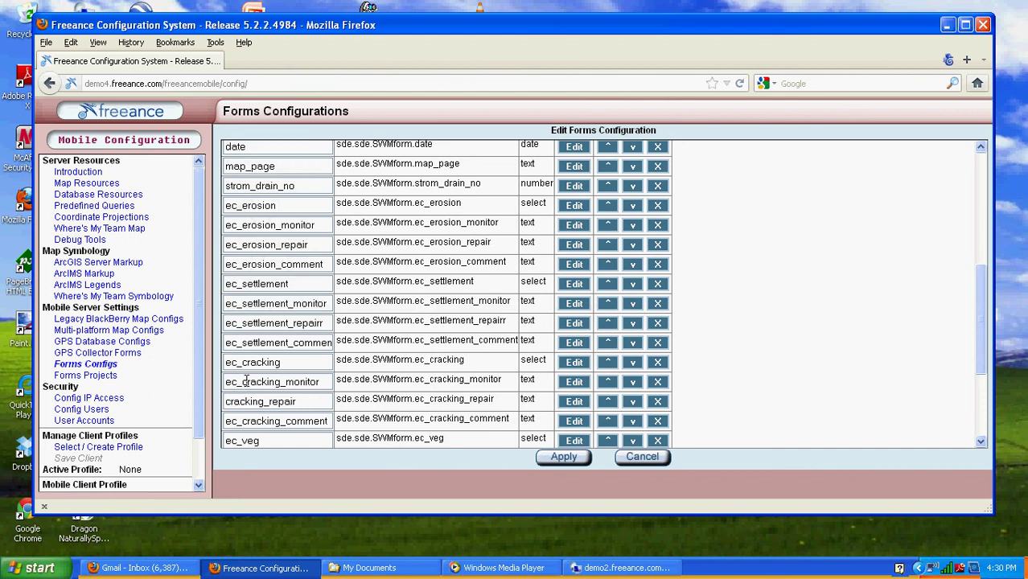
{"action": "left_click", "coordinate": [247, 381]}
{"action": "key", "text": "Left"}
{"action": "key", "text": "BackSpace"}
{"action": "key", "text": "BackSpace"}
{"action": "key", "text": "BackSpace"}
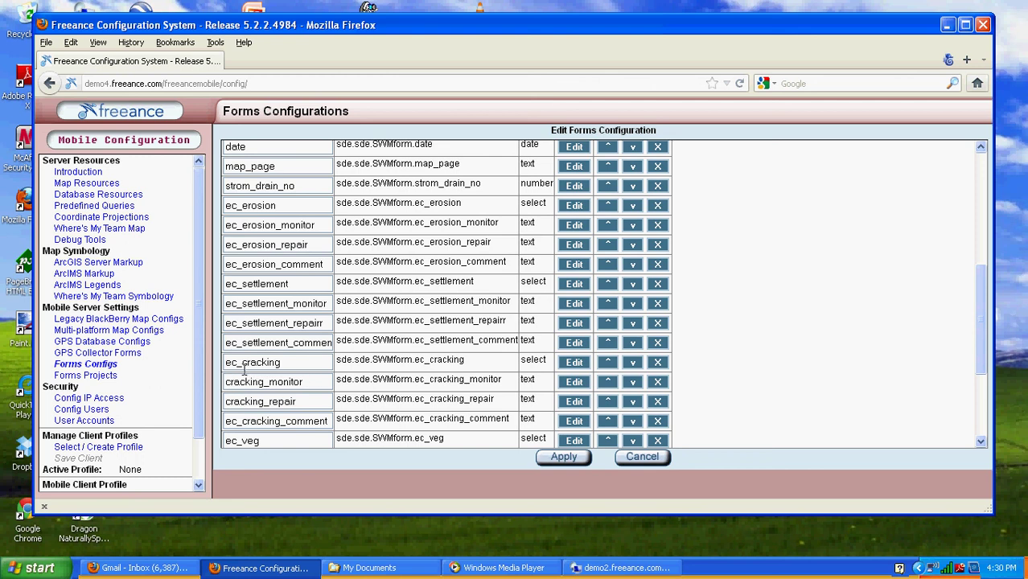
{"action": "left_click", "coordinate": [242, 362]}
{"action": "key", "text": "BackSpace"}
{"action": "key", "text": "BackSpace"}
{"action": "key", "text": "BackSpace"}
{"action": "left_click", "coordinate": [242, 342]}
{"action": "key", "text": "BackSpace"}
{"action": "key", "text": "BackSpace"}
{"action": "key", "text": "BackSpace"}
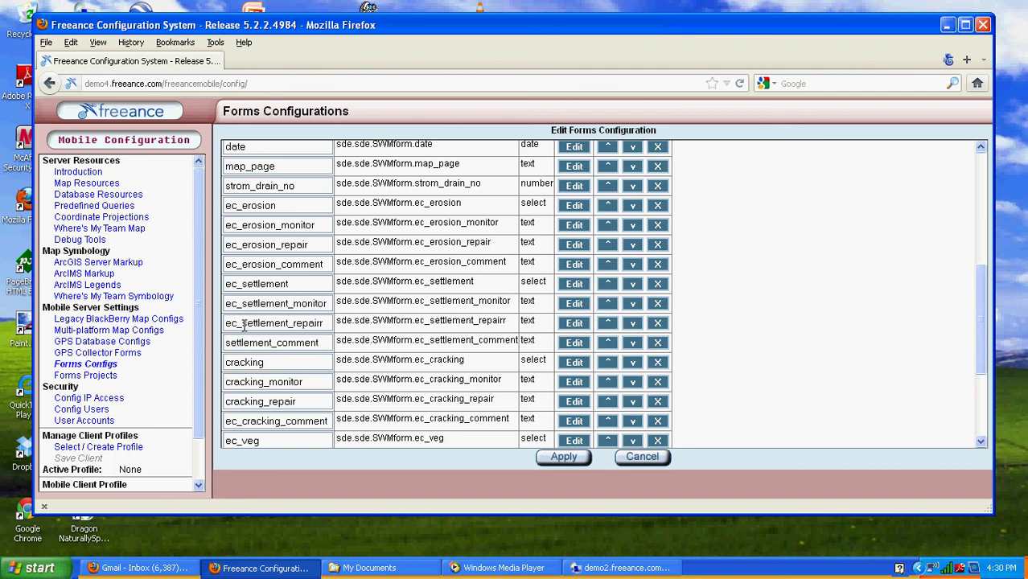
- Delete ec_ from the remaining settlement, ec_erosion_comment and ec_veg_monitor labels, then apply
{"action": "left_click", "coordinate": [242, 323]}
{"action": "key", "text": "BackSpace"}
{"action": "key", "text": "BackSpace"}
{"action": "key", "text": "BackSpace"}
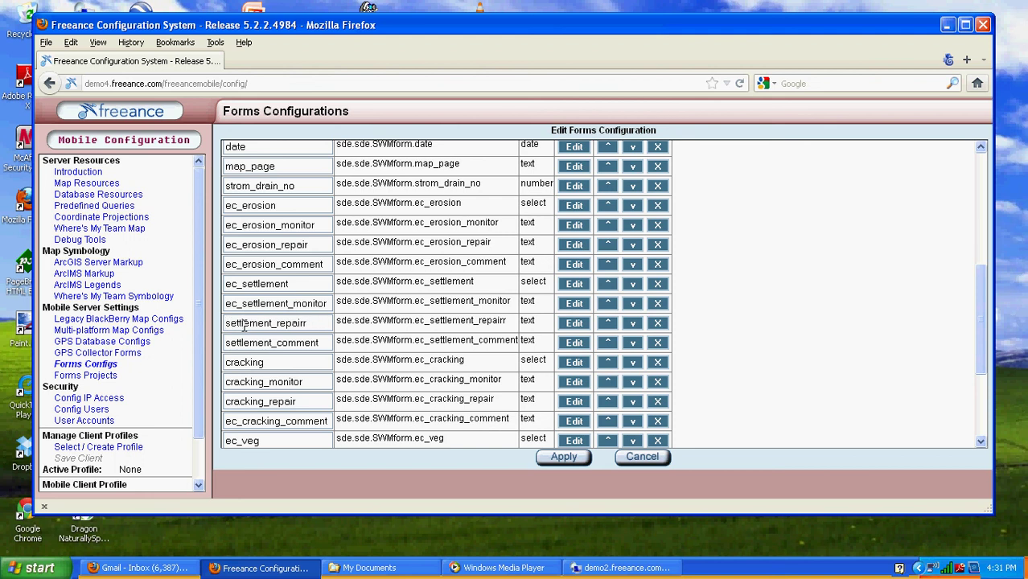
{"action": "left_click", "coordinate": [243, 307]}
{"action": "key", "text": "BackSpace"}
{"action": "key", "text": "BackSpace"}
{"action": "key", "text": "BackSpace"}
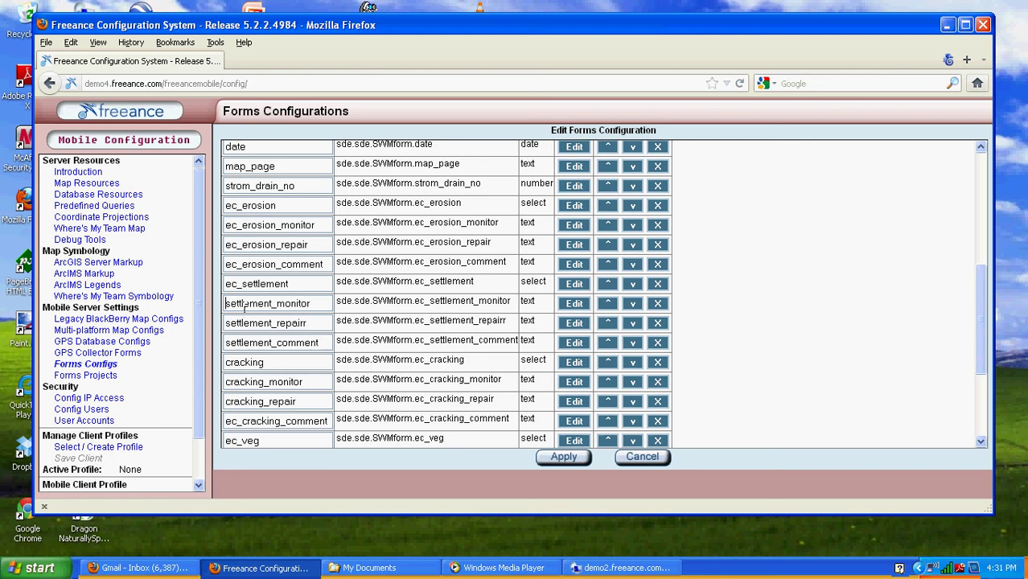
{"action": "left_click", "coordinate": [244, 282]}
{"action": "key", "text": "BackSpace"}
{"action": "key", "text": "BackSpace"}
{"action": "key", "text": "BackSpace"}
{"action": "left_click", "coordinate": [242, 265]}
{"action": "key", "text": "BackSpace"}
{"action": "key", "text": "BackSpace"}
{"action": "key", "text": "BackSpace"}
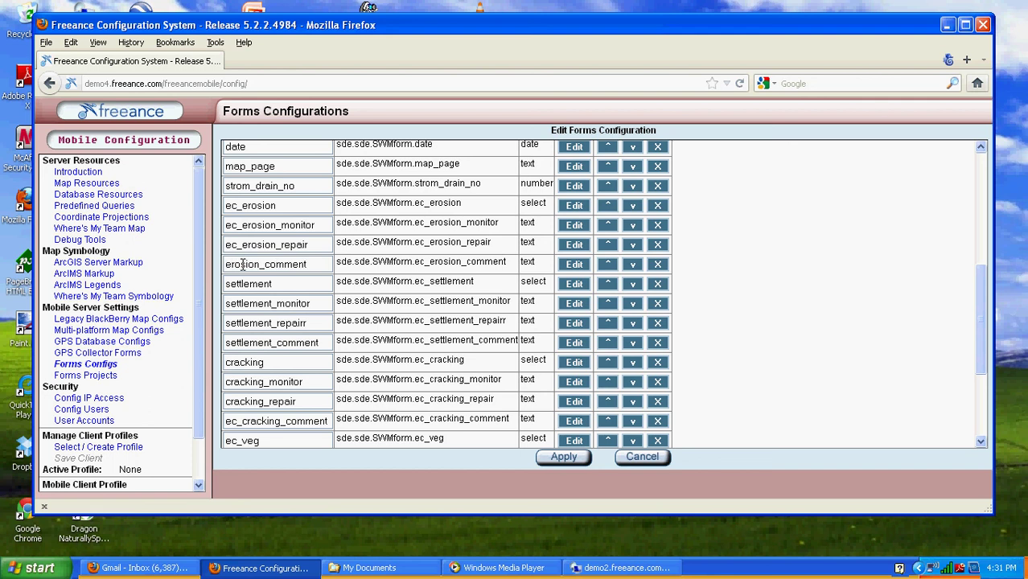
{"action": "scroll", "coordinate": [574, 297], "scroll_direction": "down", "scroll_amount": 4}
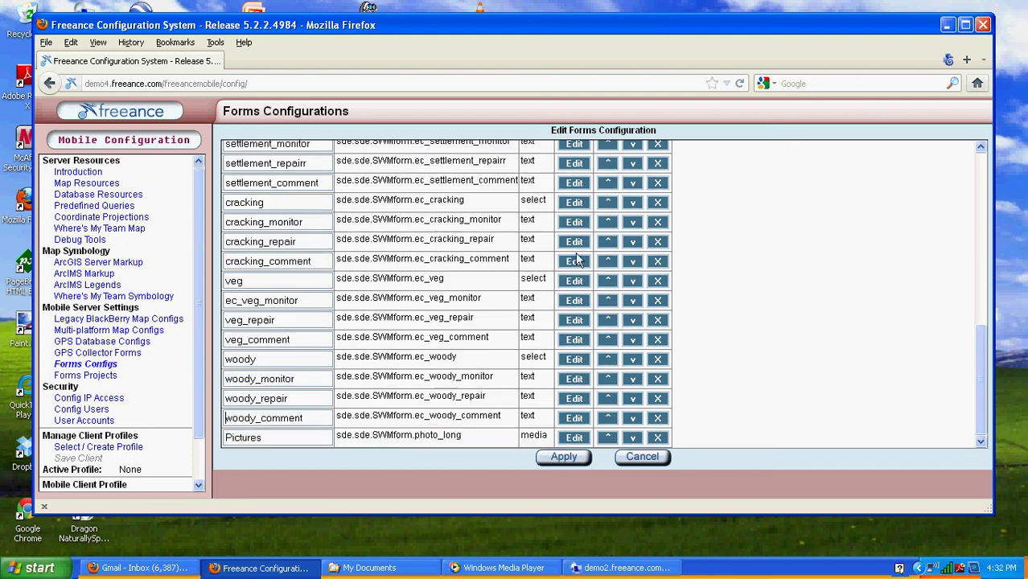
{"action": "left_click", "coordinate": [241, 299]}
{"action": "key", "text": "BackSpace"}
{"action": "key", "text": "BackSpace"}
{"action": "key", "text": "BackSpace"}
{"action": "left_click", "coordinate": [554, 460]}
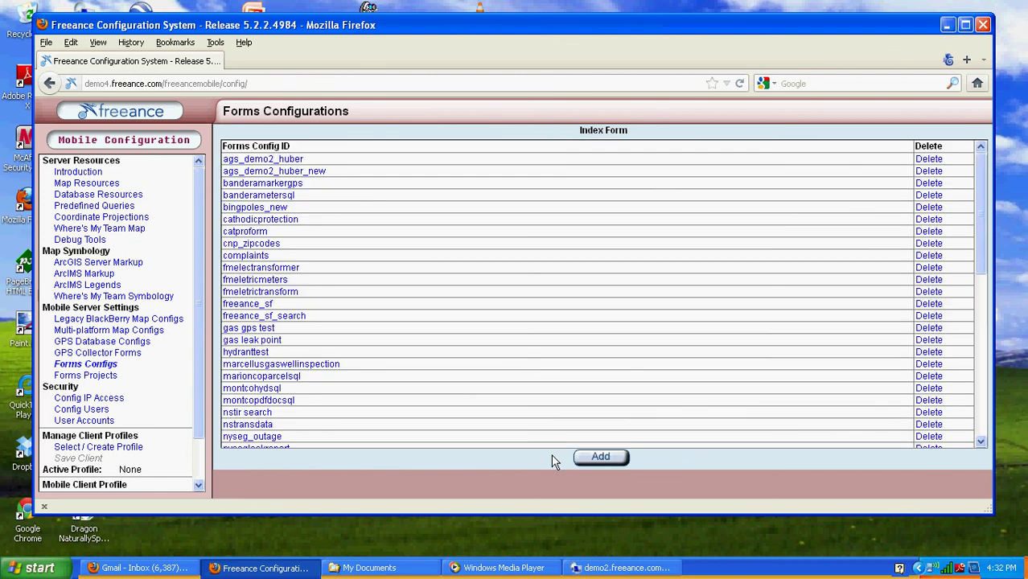
- Add a new forms project with Project ID Inspections and apply it
{"action": "left_click", "coordinate": [97, 378]}
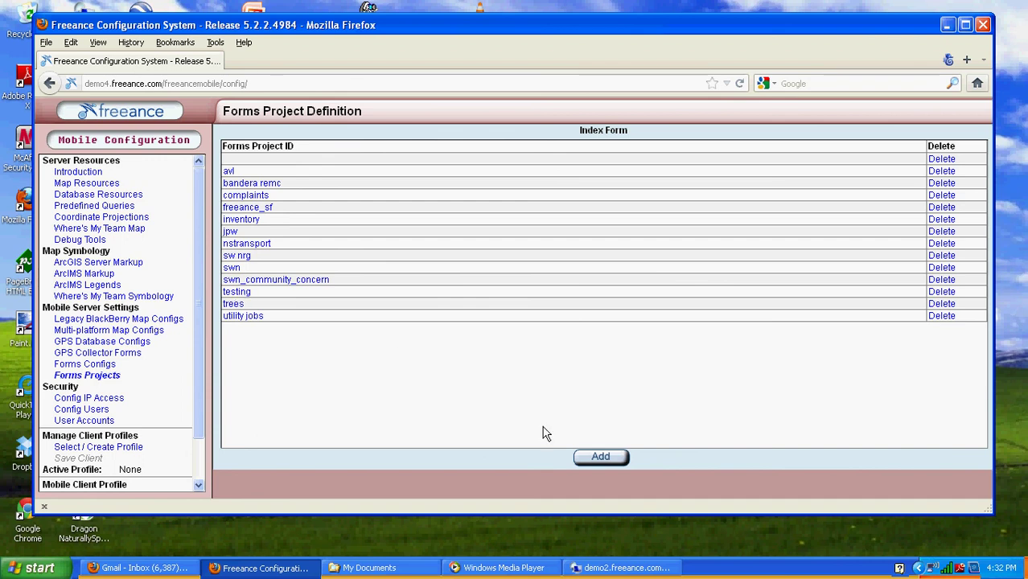
{"action": "left_click", "coordinate": [598, 464]}
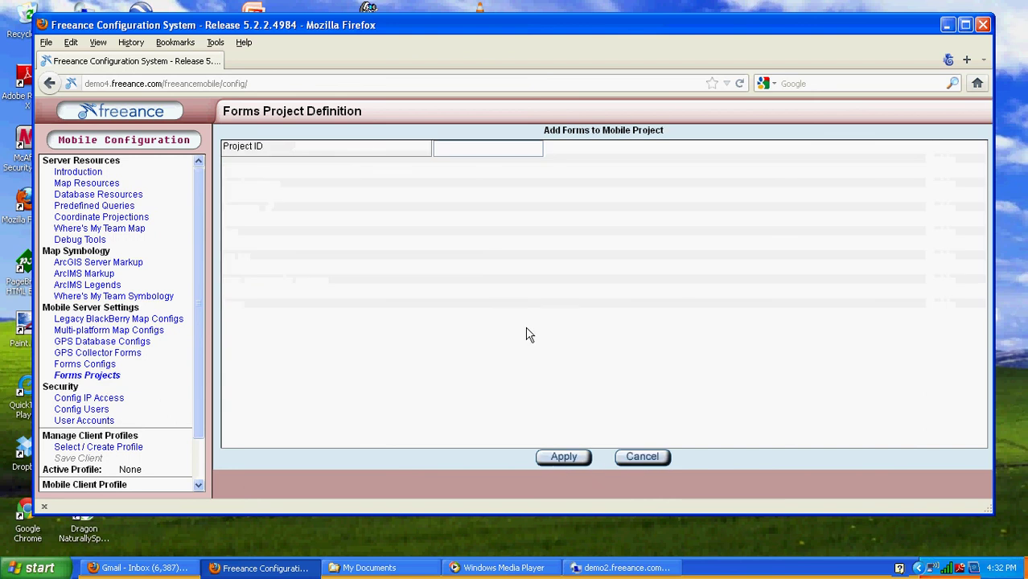
{"action": "left_click", "coordinate": [436, 149]}
{"action": "type", "text": "NSP"}
{"action": "key", "text": "BackSpace"}
{"action": "key", "text": "BackSpace"}
{"action": "key", "text": "BackSpace"}
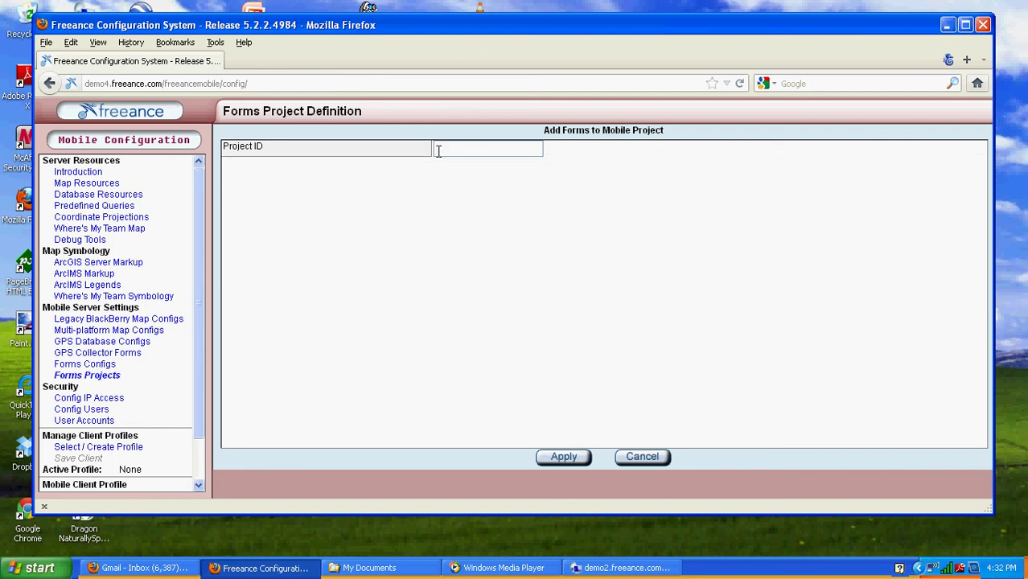
{"action": "type", "text": "Nnspections"}
{"action": "left_click", "coordinate": [563, 458]}
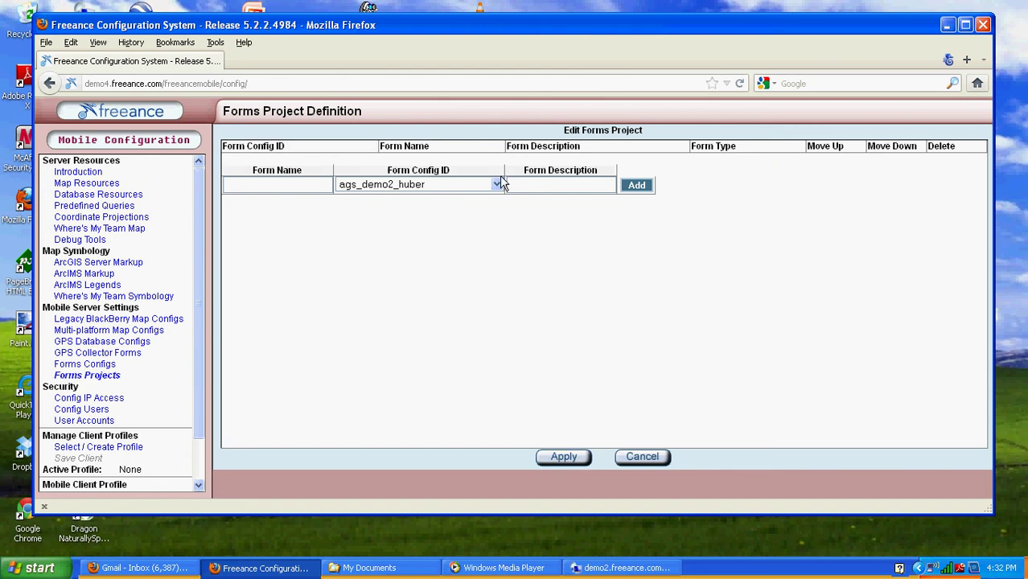
- Choose pgpondinspection from the Form Config ID list
{"action": "left_click", "coordinate": [498, 185]}
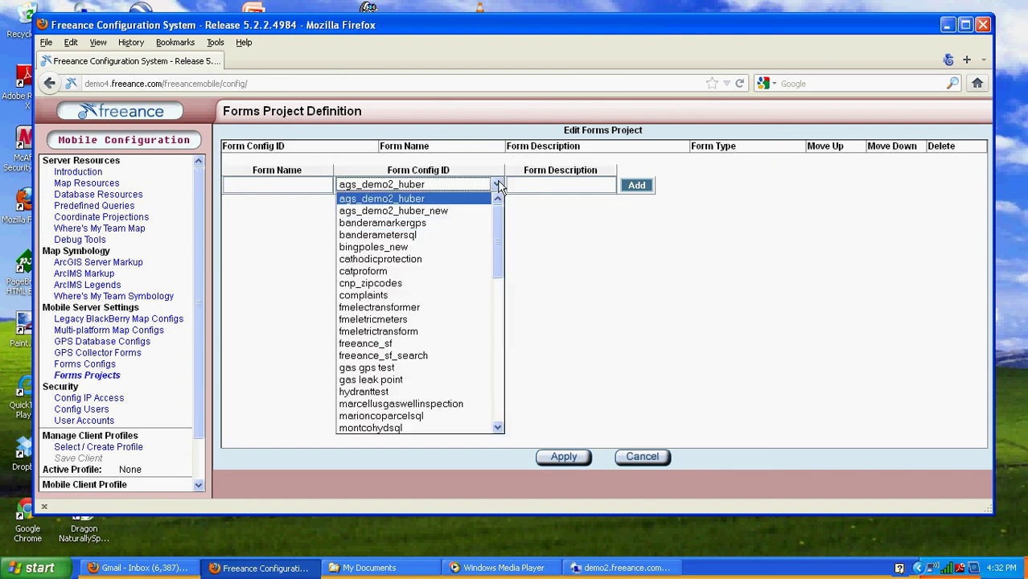
{"action": "left_click", "coordinate": [496, 406]}
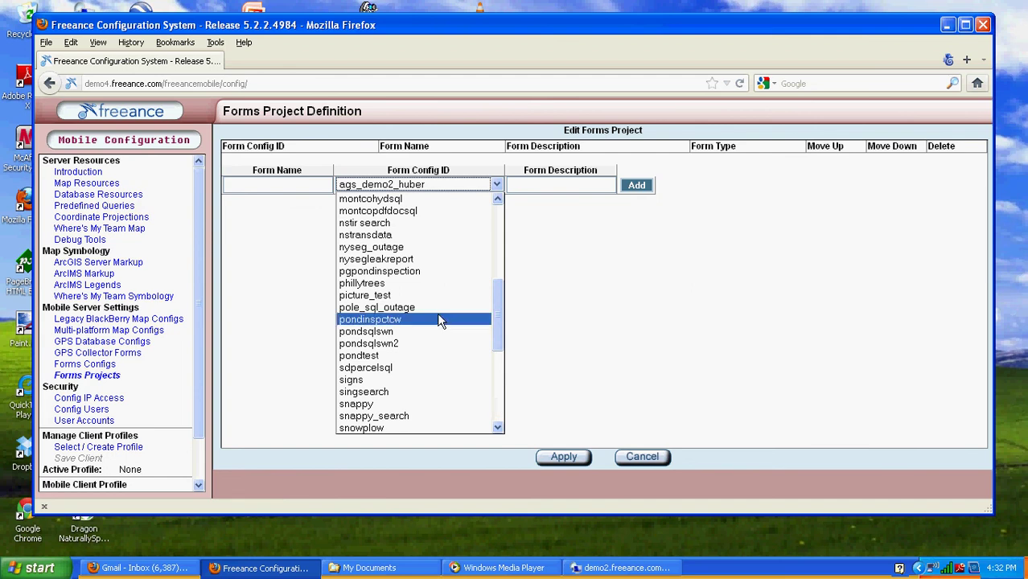
{"action": "left_click", "coordinate": [405, 271]}
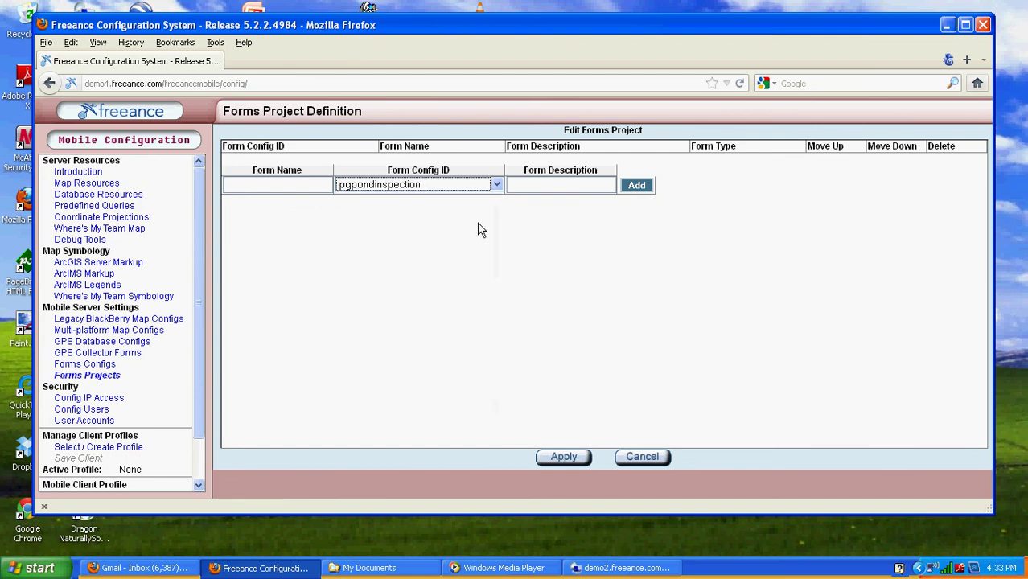
- Describe the form as 'Pond Inspections GPS & Photos', add it to the project, and apply
{"action": "left_click", "coordinate": [536, 185]}
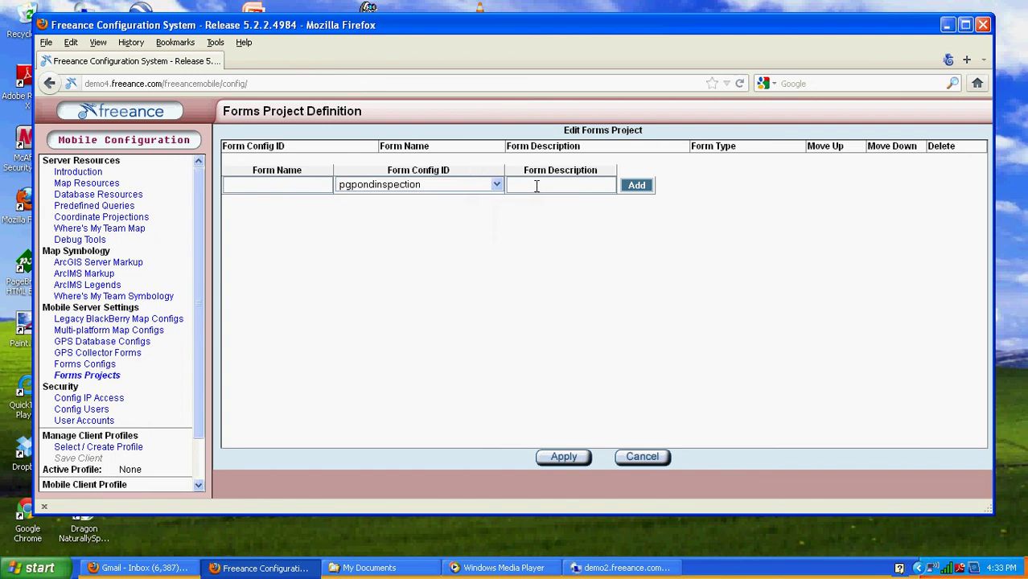
{"action": "type", "text": "Pond Inspections"}
{"action": "type", "text": "Pond Inspections"}
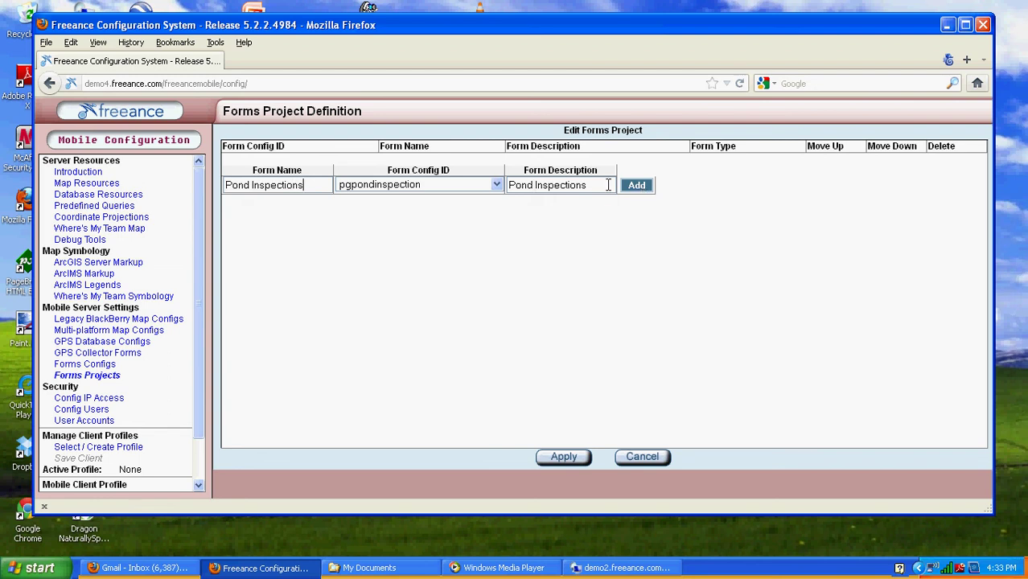
{"action": "left_click_drag", "start_coordinate": [588, 185], "coordinate": [424, 182]}
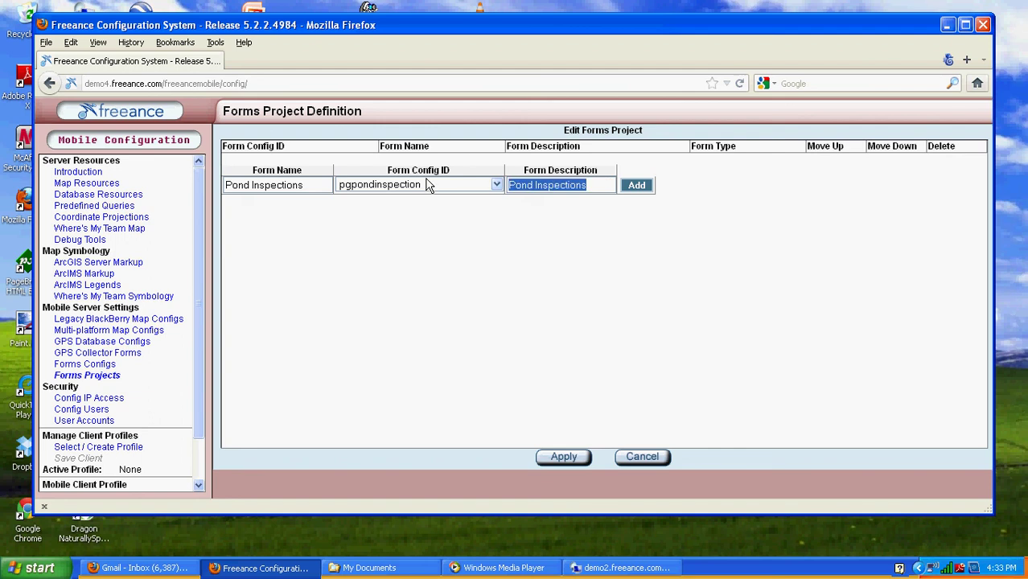
{"action": "left_click", "coordinate": [597, 186]}
{"action": "type", "text": "GPS"}
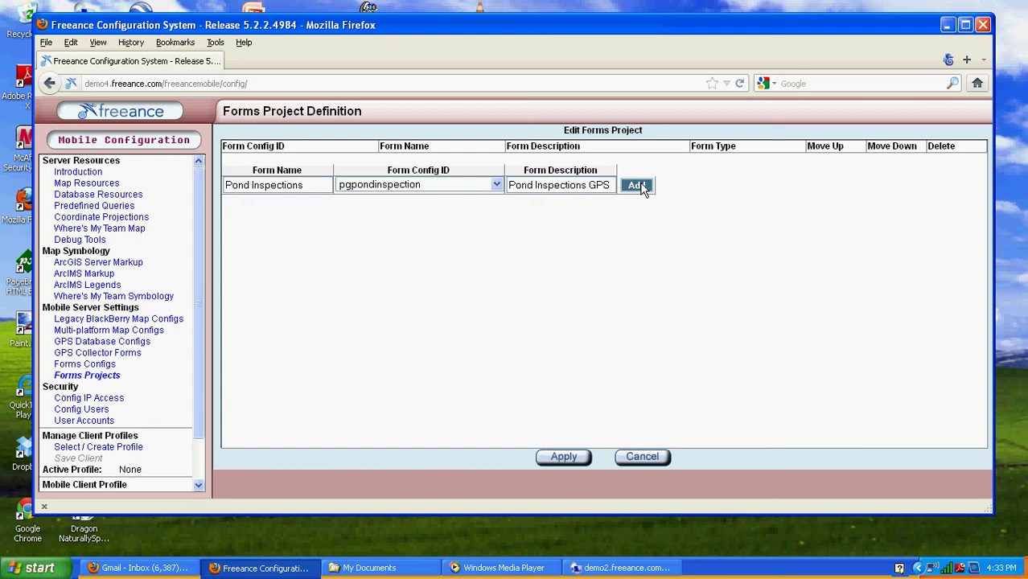
{"action": "type", "text": " & Phot"}
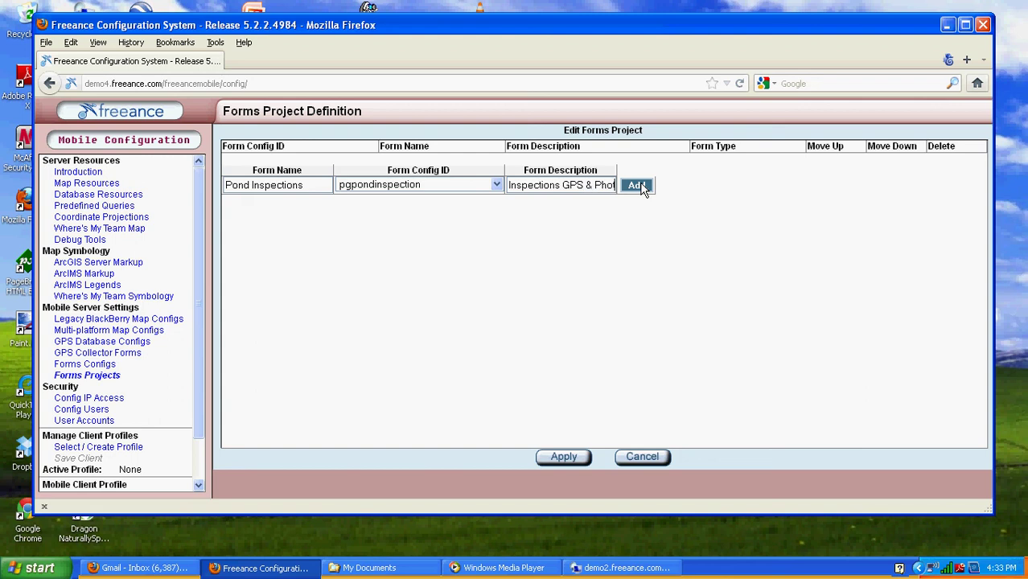
{"action": "type", "text": "os"}
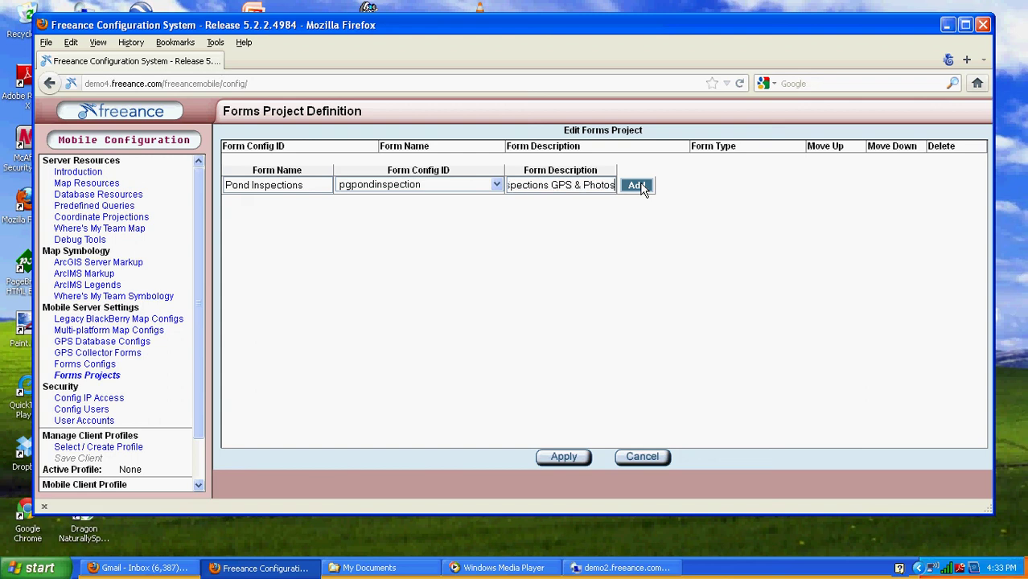
{"action": "left_click", "coordinate": [641, 186]}
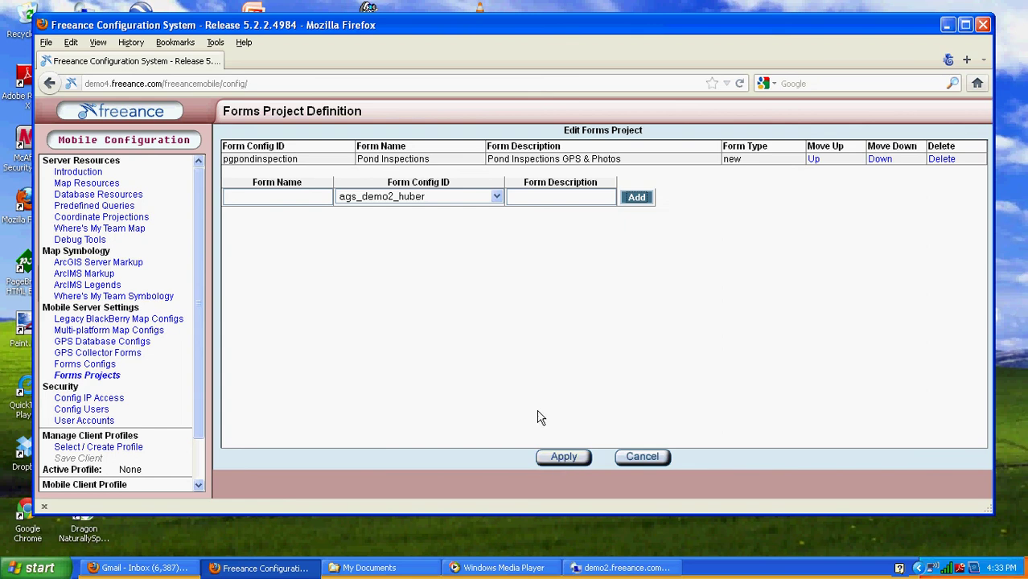
{"action": "left_click", "coordinate": [559, 457]}
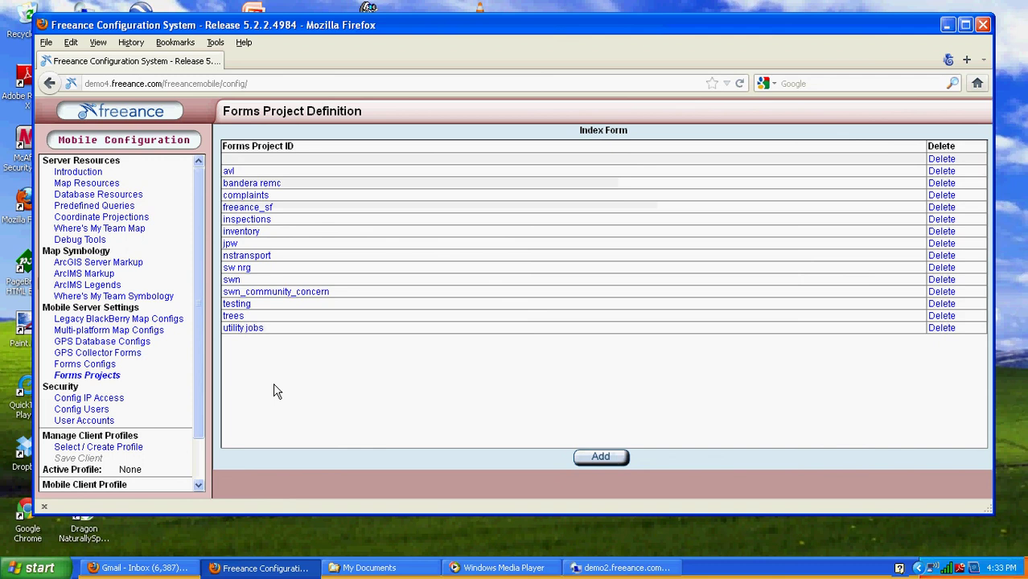
- Create a client profile with id 'Inspections' and client type Forms, then apply it
{"action": "left_click", "coordinate": [138, 447]}
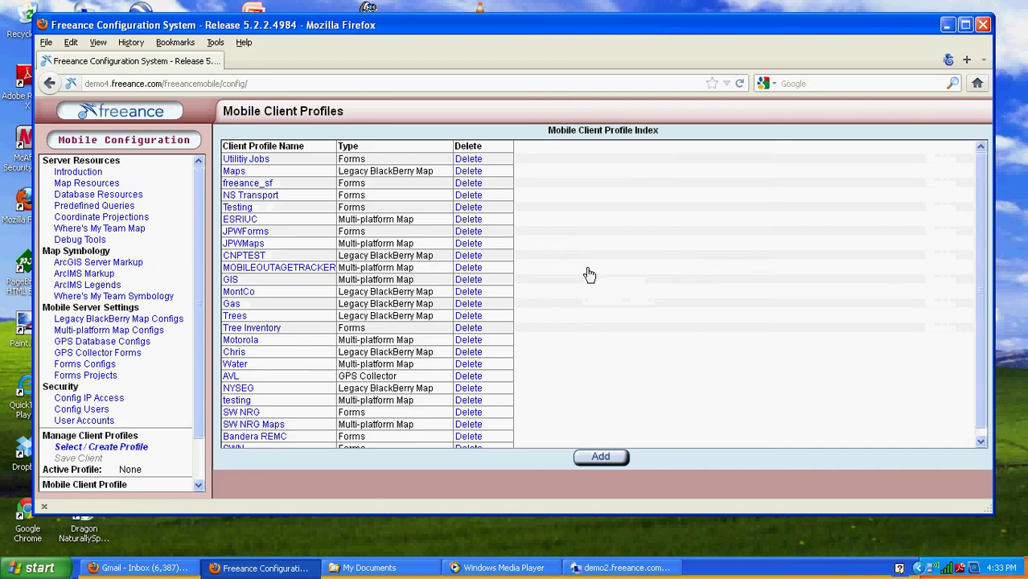
{"action": "scroll", "coordinate": [630, 274], "scroll_direction": "down", "scroll_amount": 1}
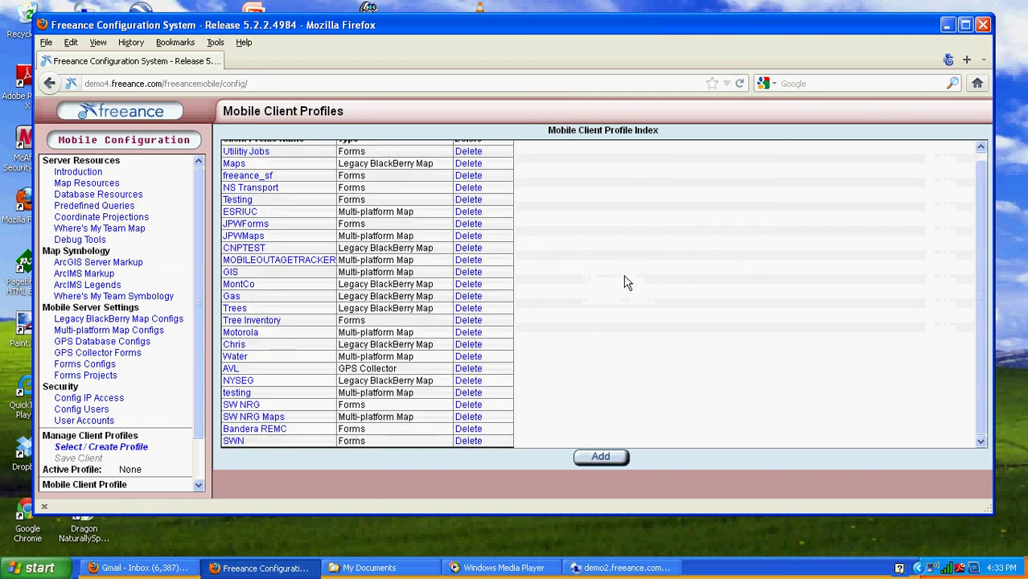
{"action": "left_click", "coordinate": [600, 459]}
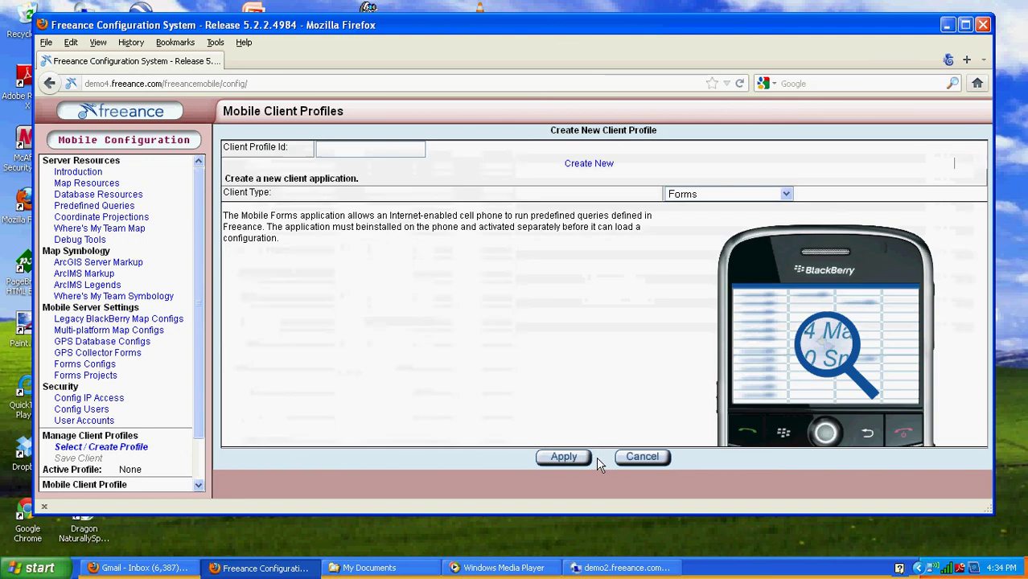
{"action": "left_click", "coordinate": [391, 148]}
{"action": "type", "text": "Inspections"}
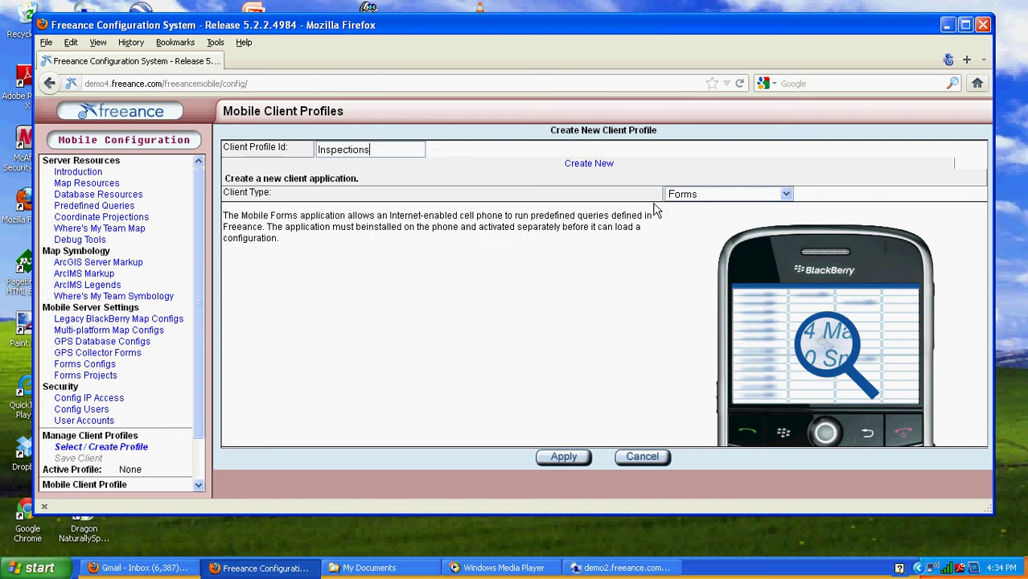
{"action": "left_click", "coordinate": [693, 194]}
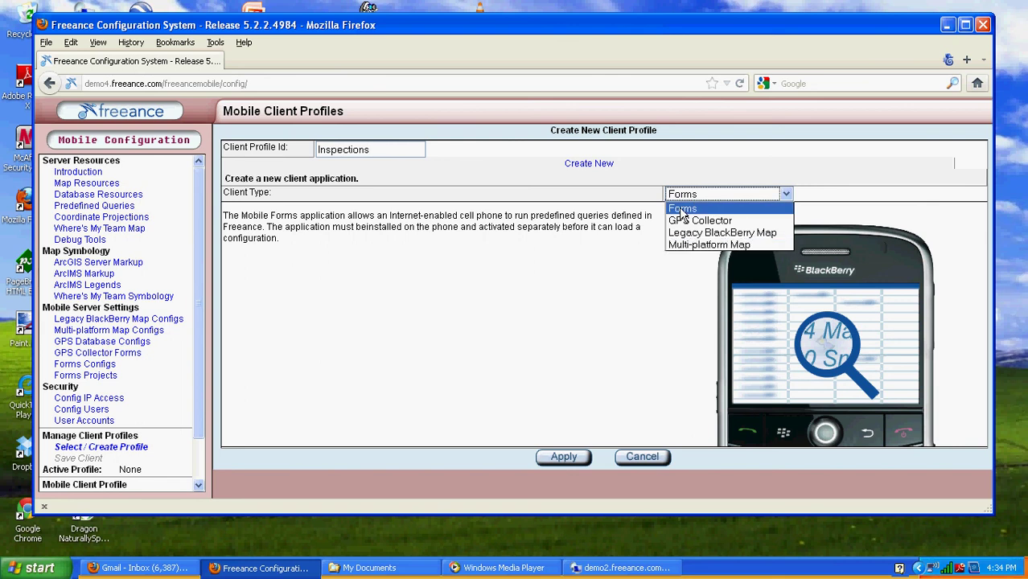
{"action": "left_click", "coordinate": [681, 210]}
{"action": "left_click", "coordinate": [555, 458]}
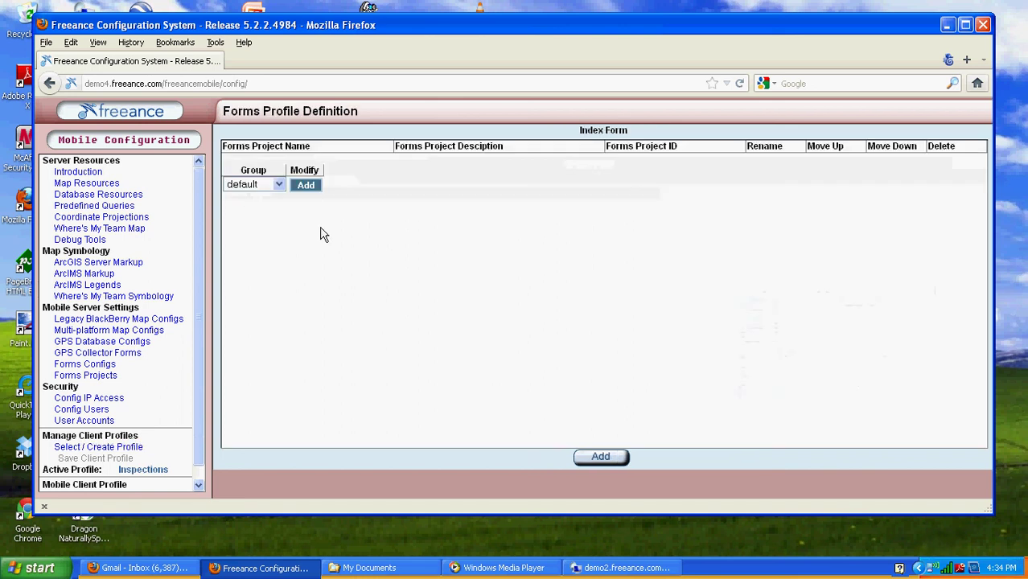
- Add a forms project entry to the profile using the inspections project
{"action": "left_click", "coordinate": [601, 458]}
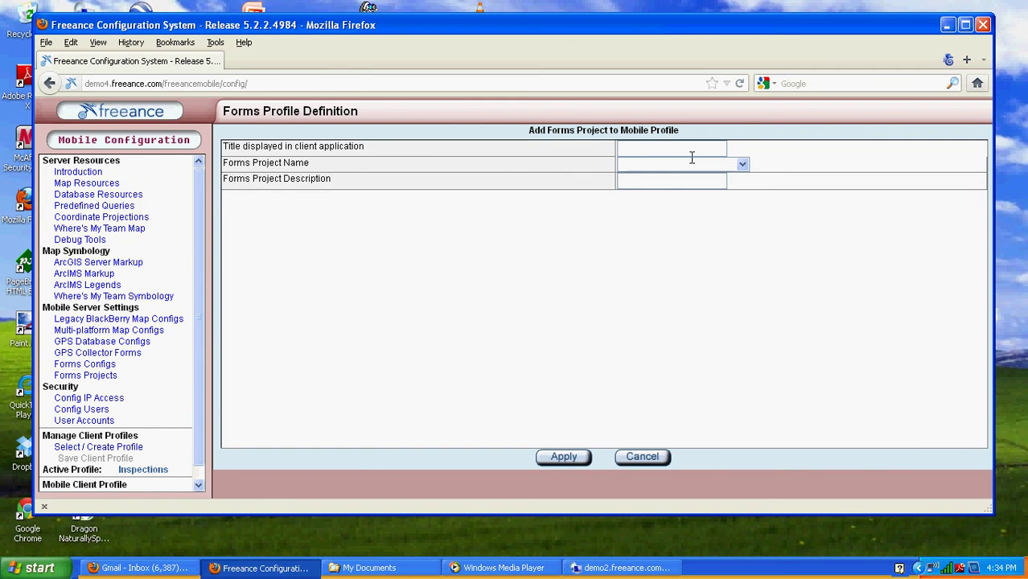
{"action": "left_click", "coordinate": [686, 165]}
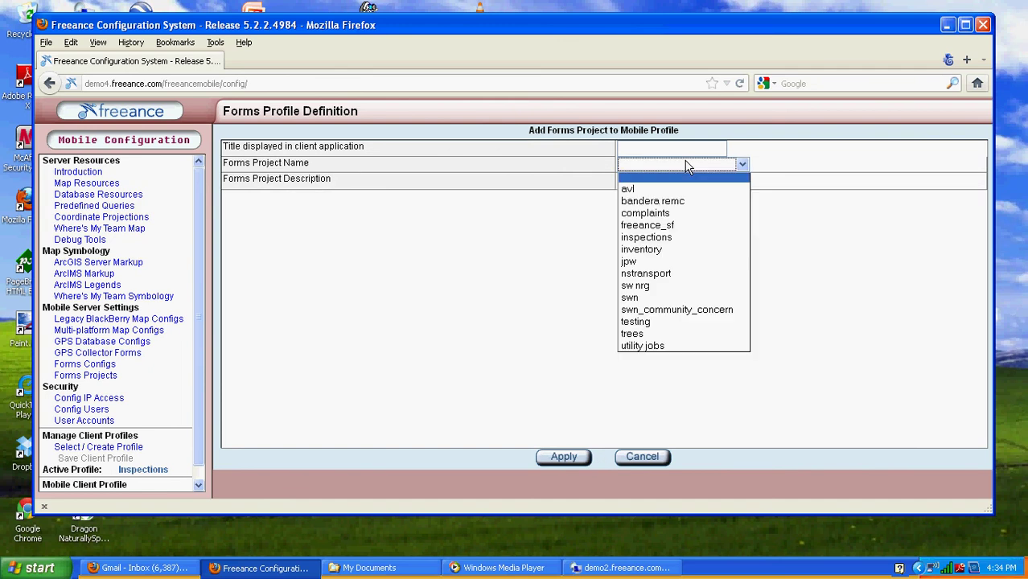
{"action": "left_click", "coordinate": [661, 237]}
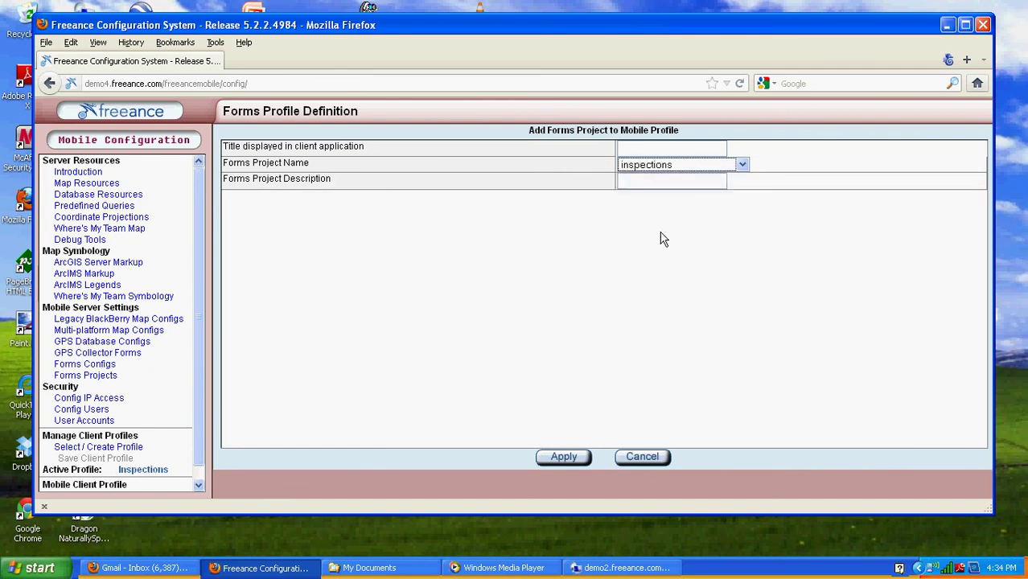
- Set description 'Field GPS Forms' and title 'Field Inspections', then apply
{"action": "left_click", "coordinate": [644, 180]}
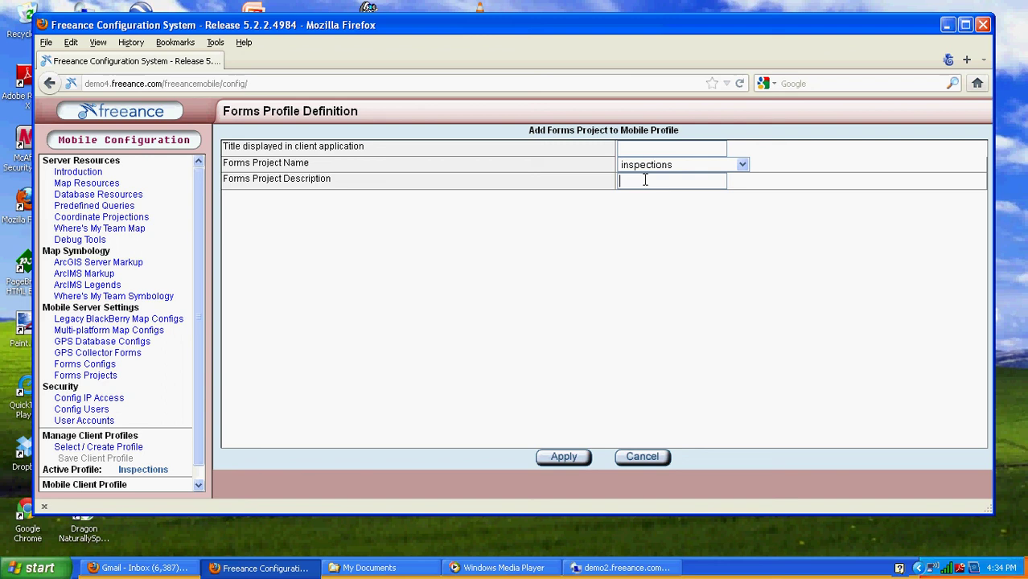
{"action": "type", "text": "File"}
{"action": "key", "text": "BackSpace"}
{"action": "key", "text": "BackSpace"}
{"action": "key", "text": "BackSpace"}
{"action": "type", "text": "ield GPS Forms"}
{"action": "left_click", "coordinate": [628, 152]}
{"action": "type", "text": "Field Inspec"}
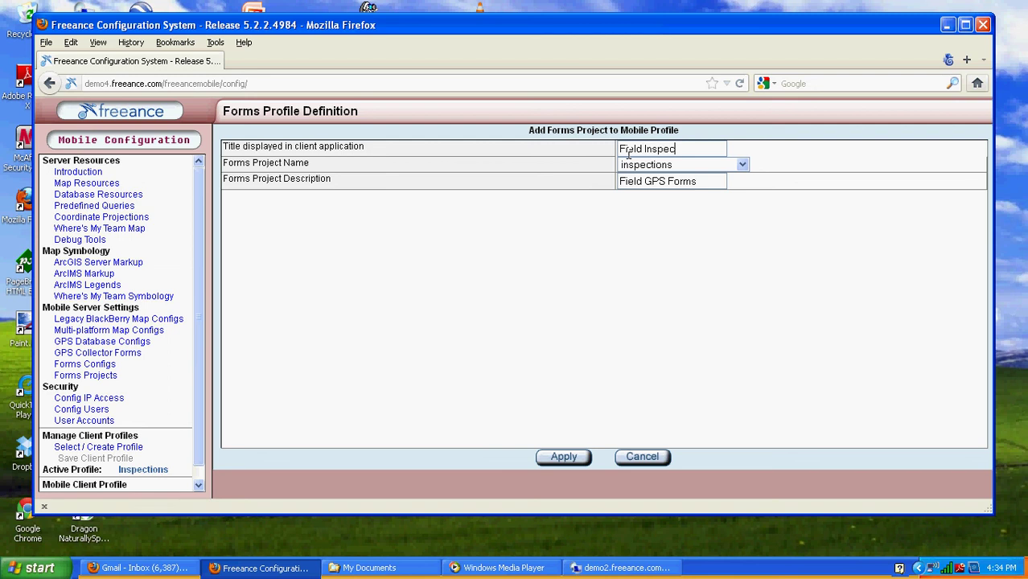
{"action": "type", "text": "tions"}
{"action": "left_click", "coordinate": [565, 463]}
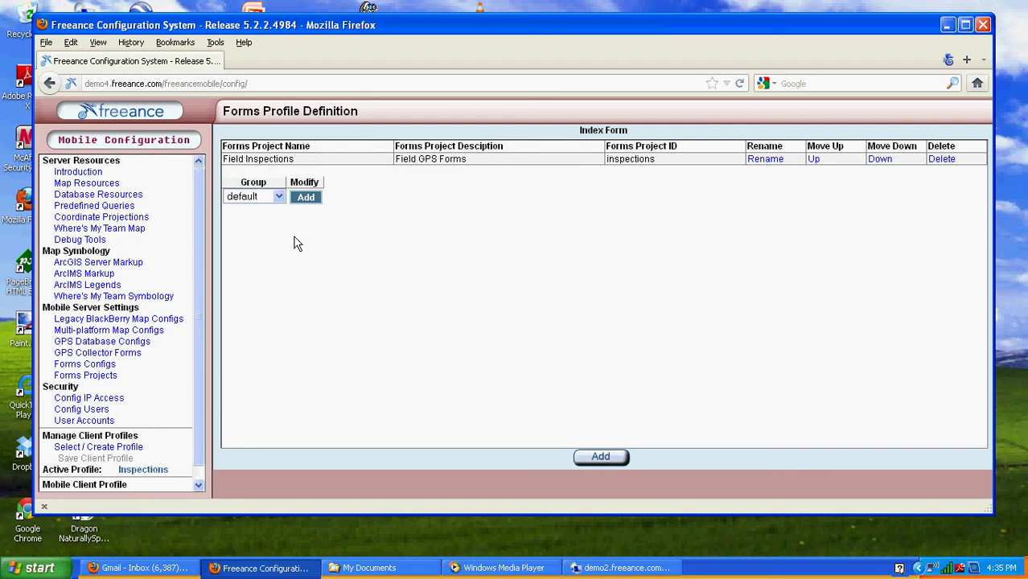
{"action": "left_click", "coordinate": [279, 198]}
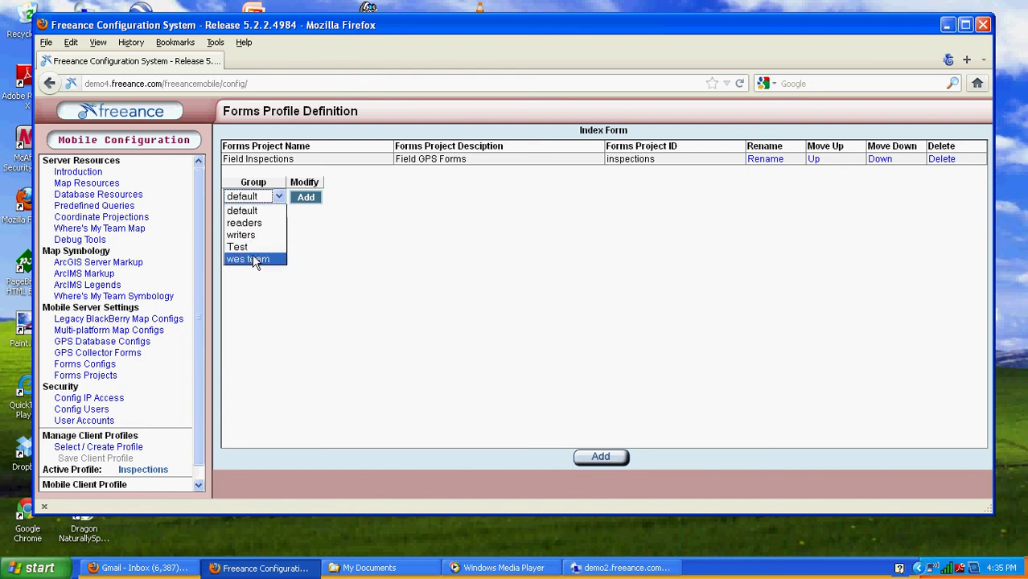
{"action": "left_click", "coordinate": [414, 219]}
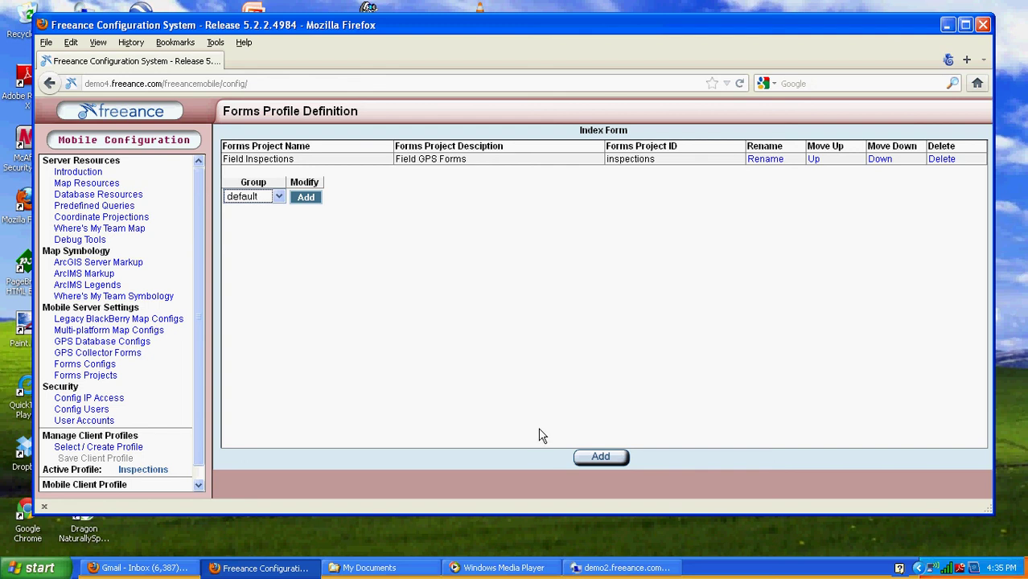
{"action": "left_click", "coordinate": [599, 457]}
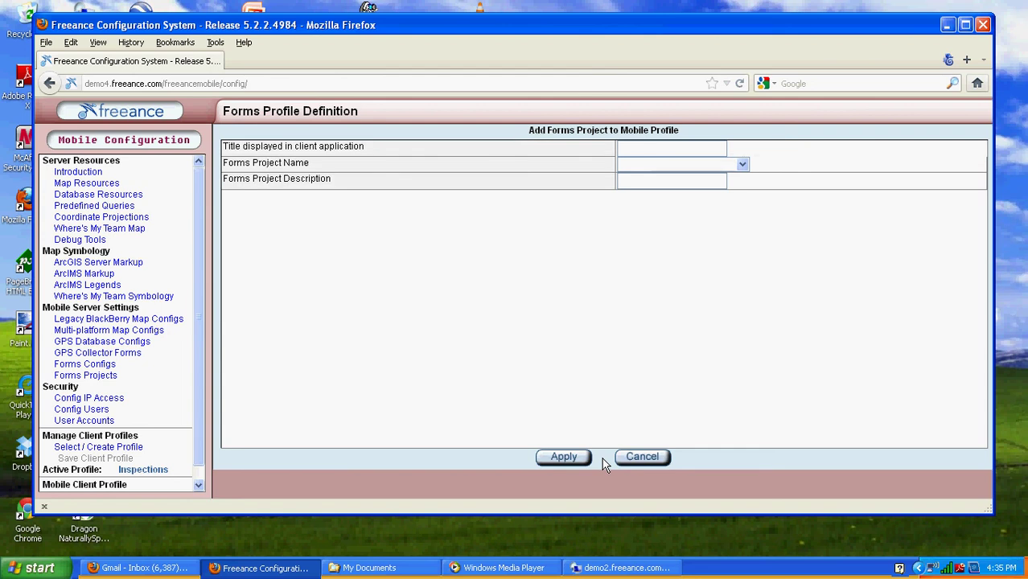
{"action": "left_click", "coordinate": [560, 465]}
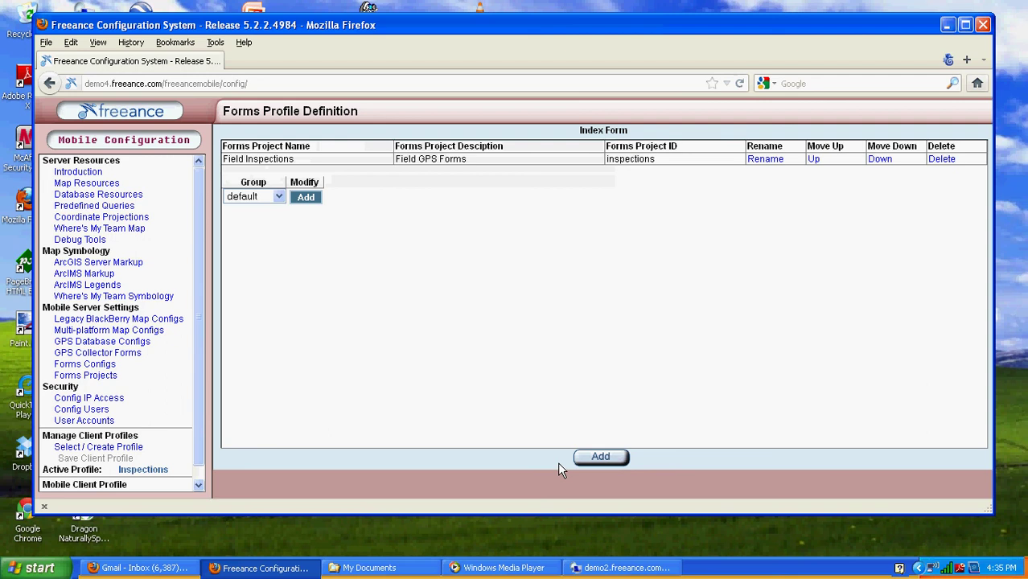